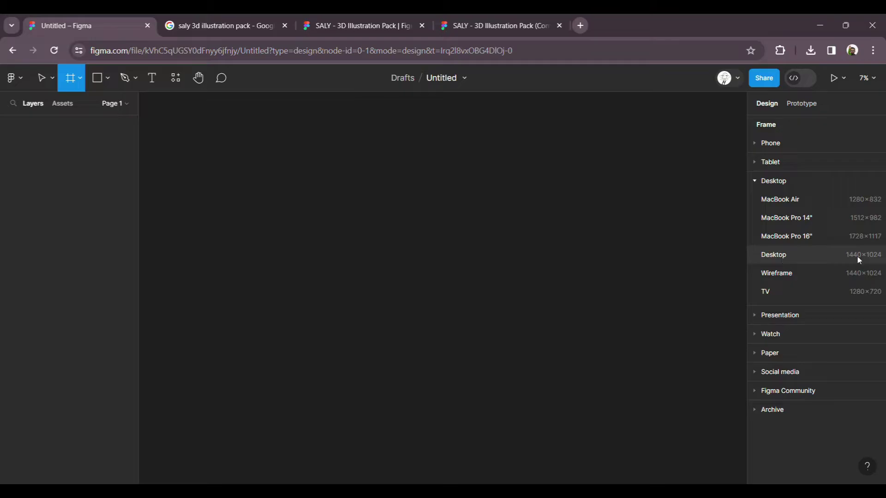
Step: Add a blank white 1440 × 1024 Desktop preset frame, Desktop - 1, and select it
left_click(778, 256)
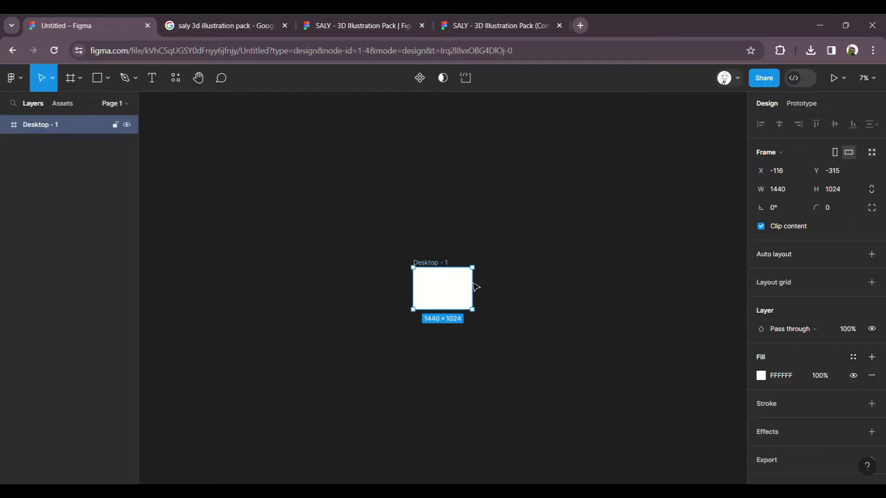
scroll(450, 295, "up", 10)
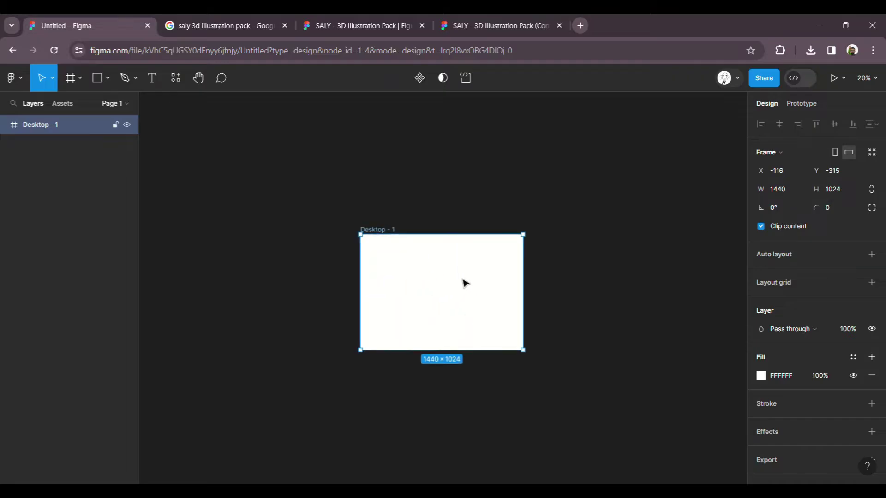
scroll(490, 241, "down", 1)
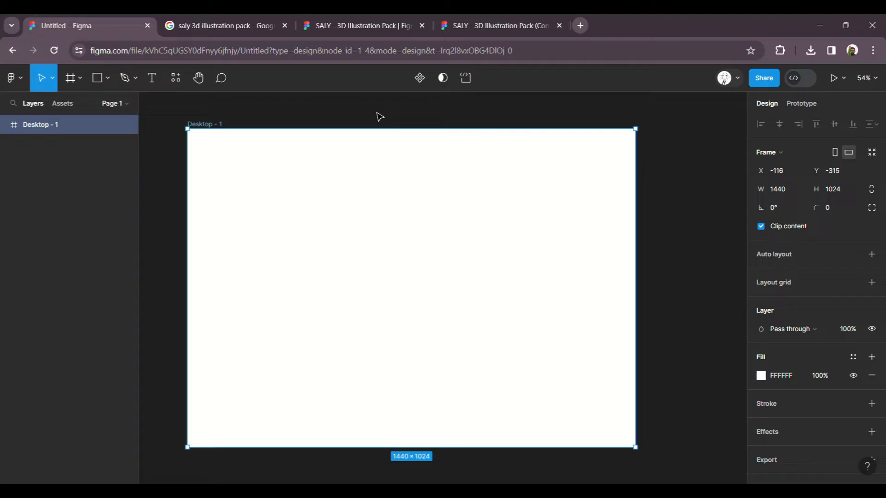
left_click(379, 116)
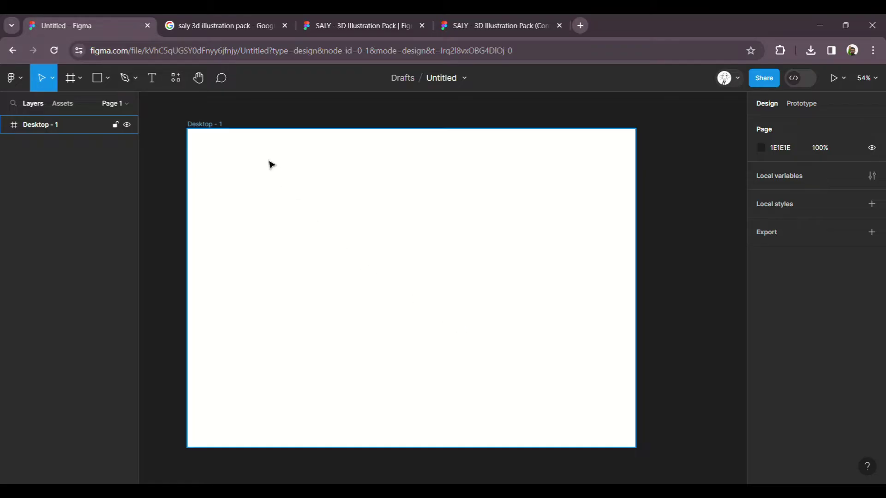
left_click(219, 135)
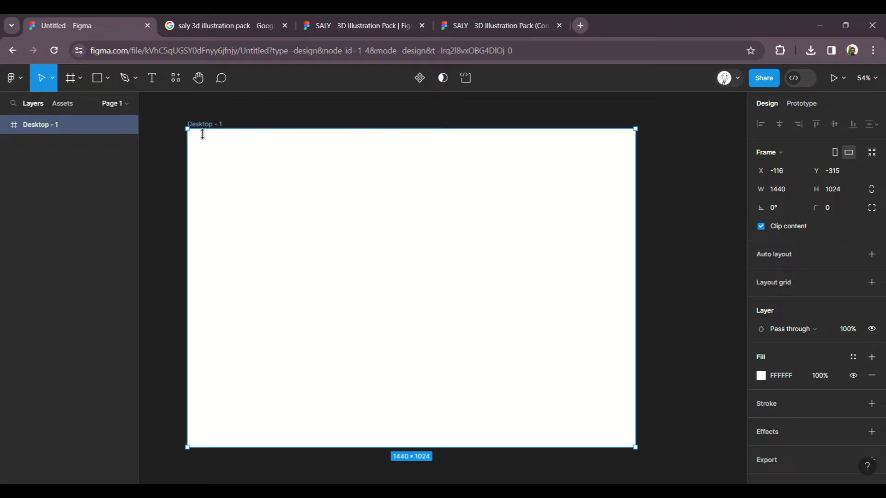
Step: Draw a grey rectangle from the frame's top-left corner with width 720 (1440/2)
left_click(96, 79)
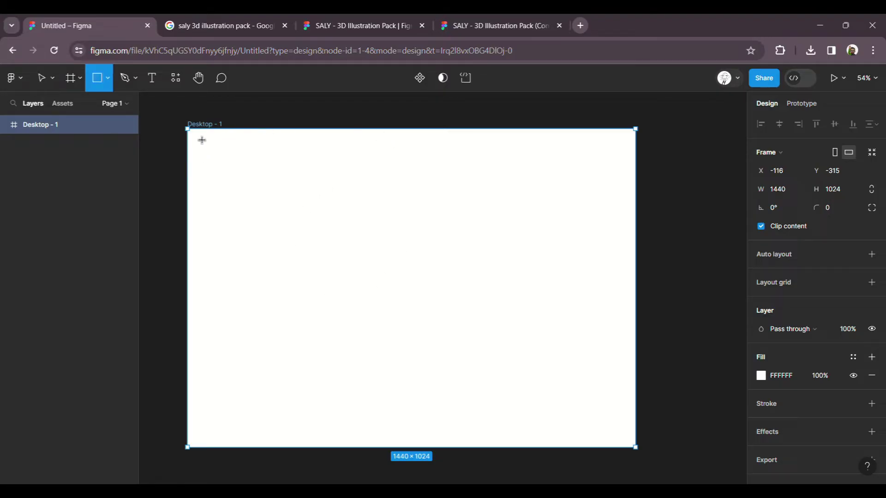
mouse_move(188, 129)
left_mouse_down()
mouse_move(391, 233)
mouse_move(474, 330)
mouse_move(401, 361)
mouse_move(412, 417)
mouse_move(442, 450)
left_mouse_up()
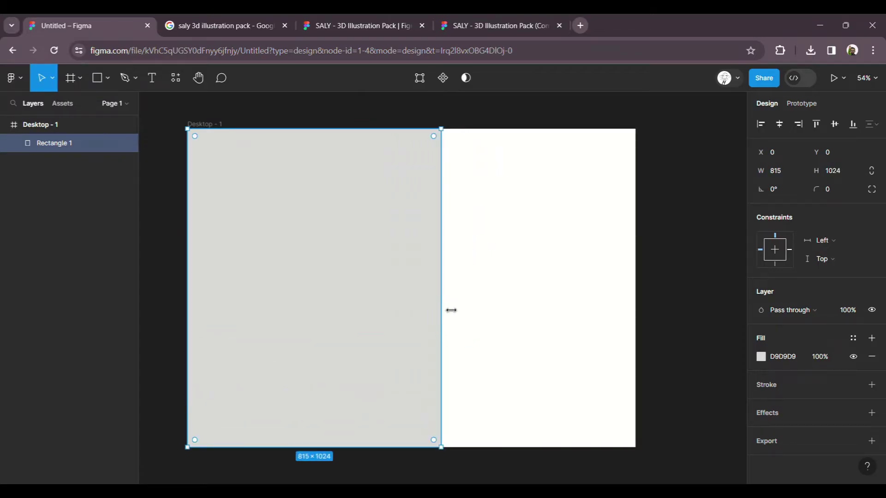
left_click_drag(451, 310, 639, 306)
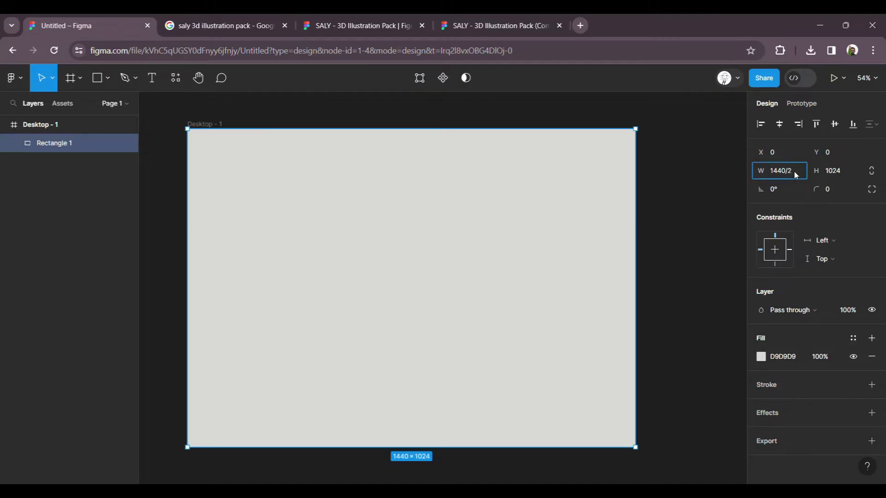
key("Return")
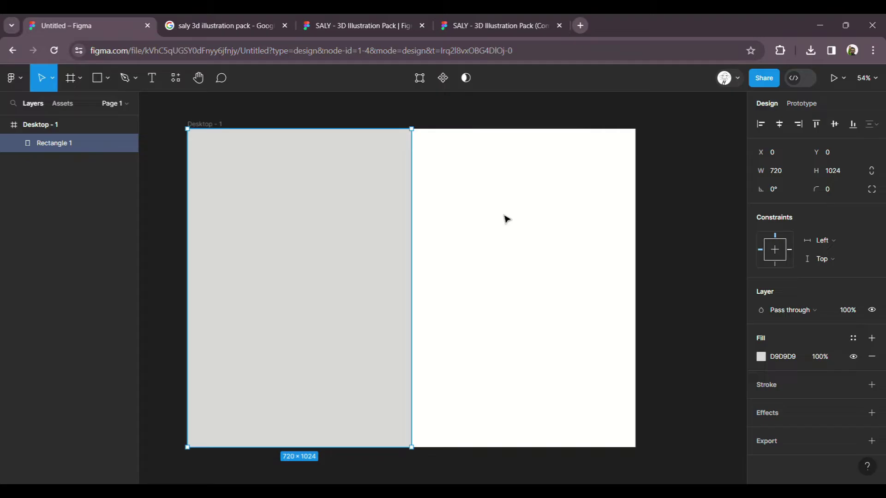
left_click(457, 230)
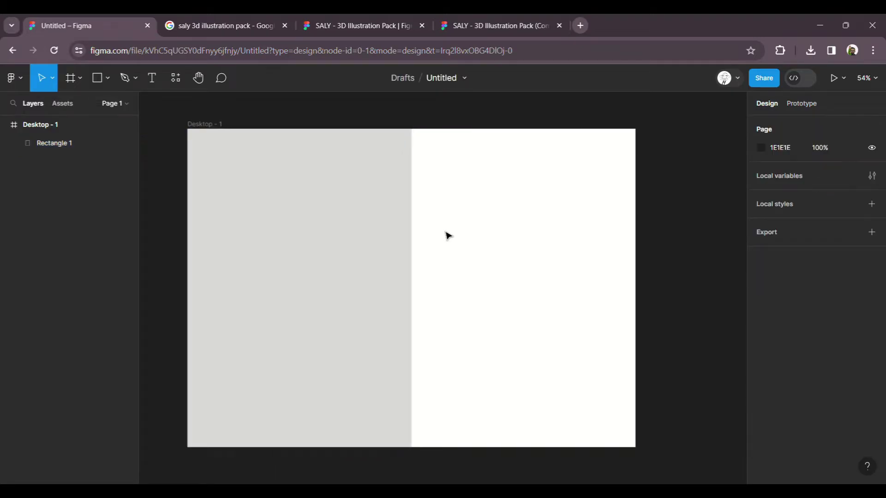
left_click(359, 236)
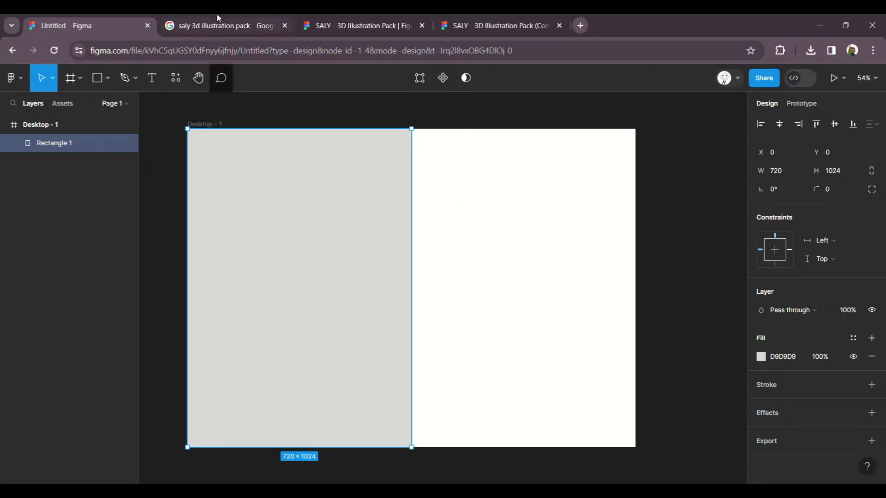
Step: Open the SALY 3D Illustration Pack file from the search results
left_click(217, 26)
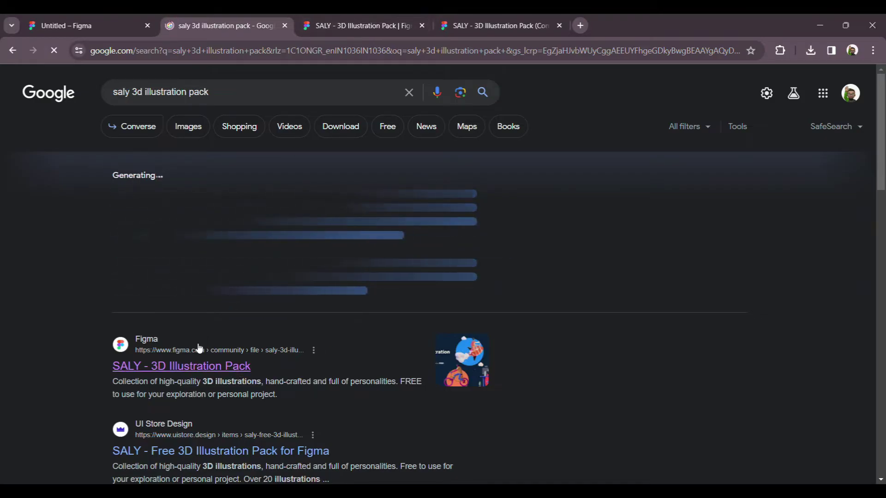
left_click(357, 27)
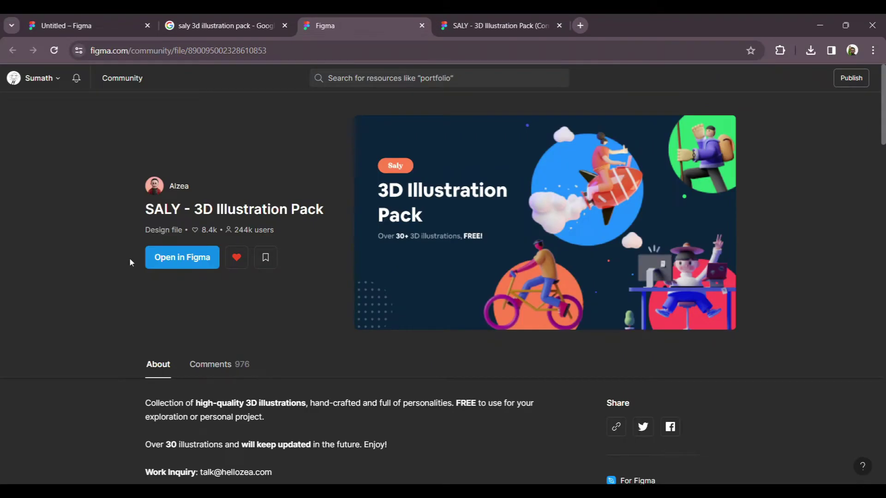
left_click(183, 258)
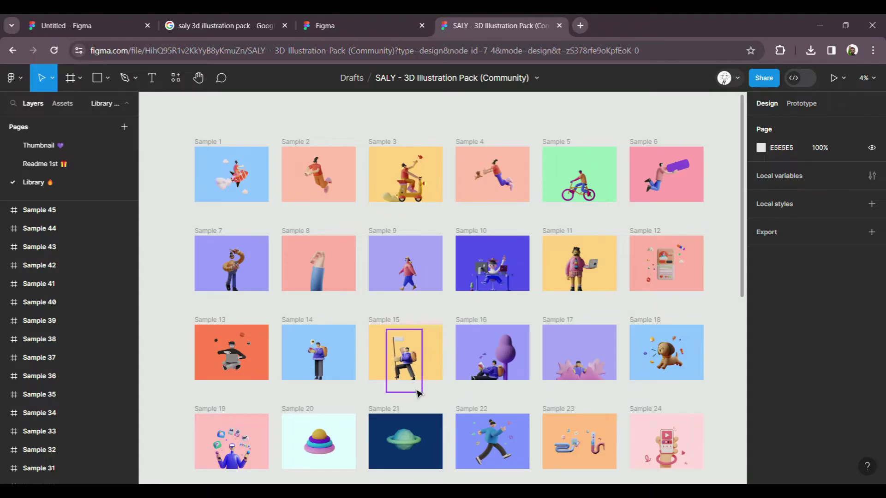
Step: Select the Saly-15 hiker illustration, then return to the Untitled design
scroll(418, 384, "up", 3)
scroll(417, 385, "up", 2)
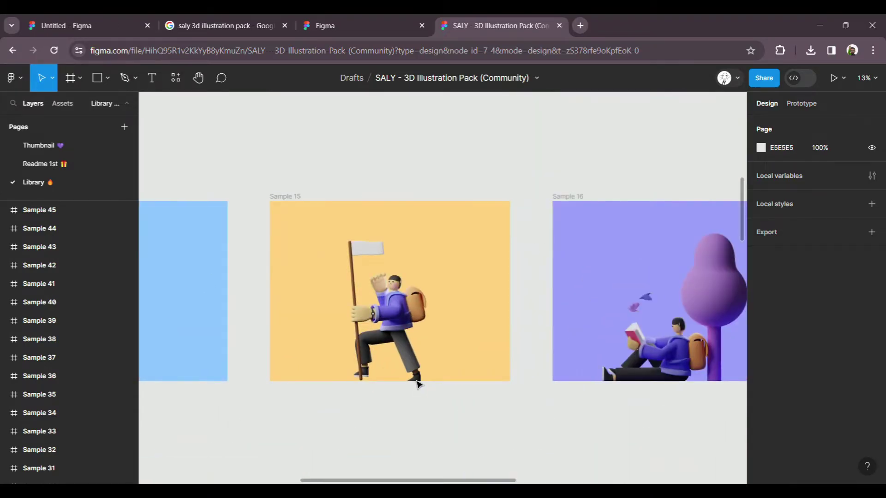
scroll(409, 337, "up", 3)
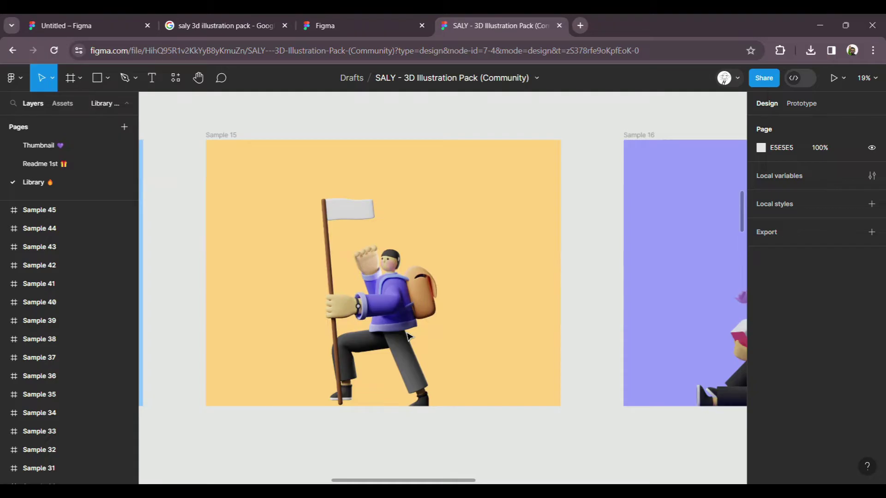
left_click(402, 303)
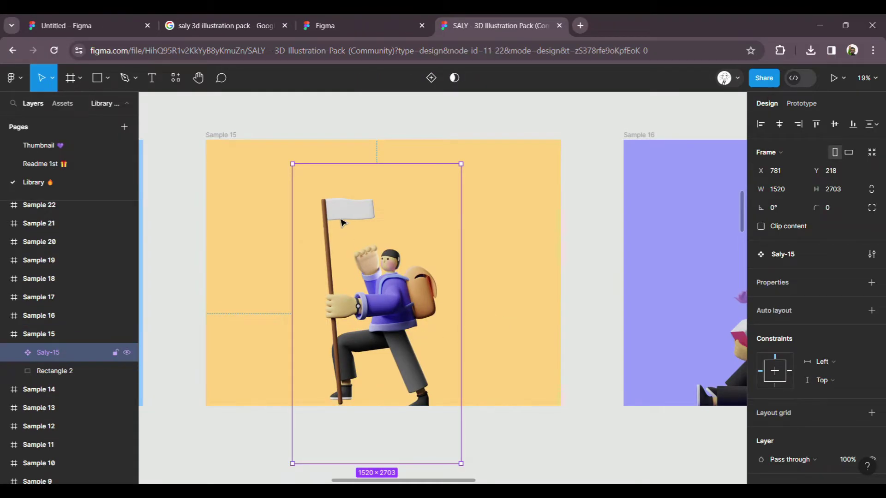
left_click(87, 20)
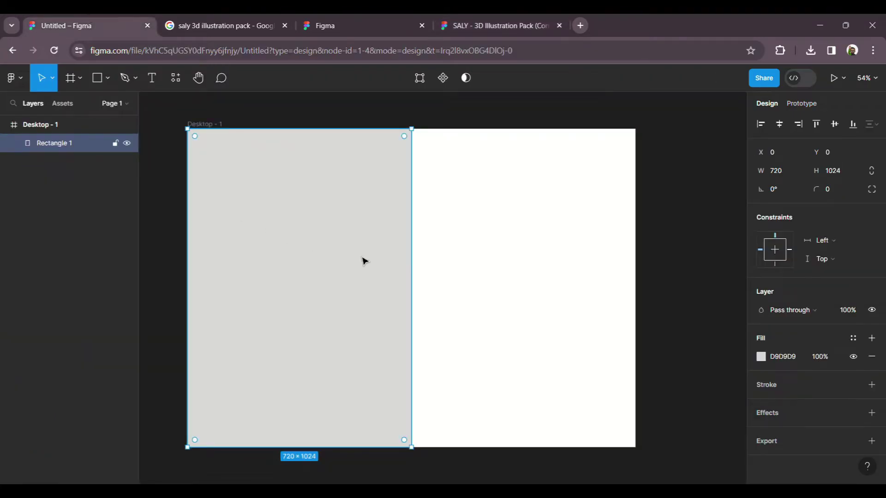
Step: Paste the Saly-15 illustration, scale it to 460 × 819, and move it onto the grey left half
left_click(447, 263)
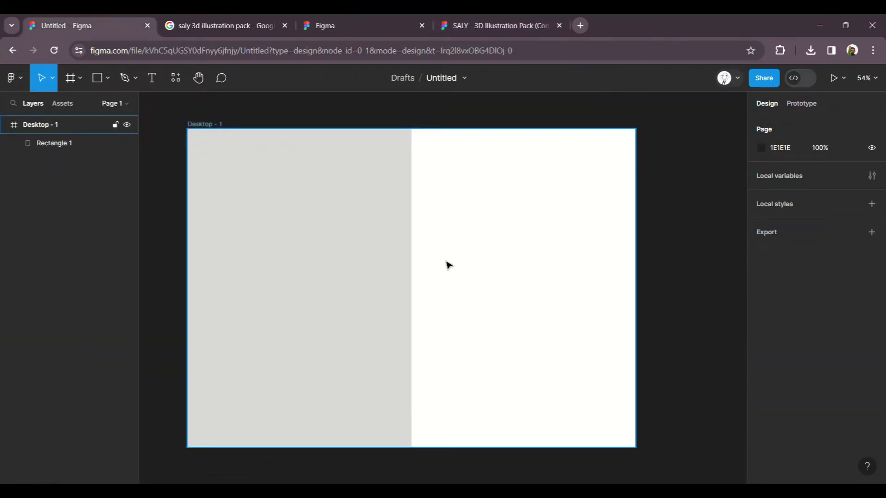
key("ctrl+v")
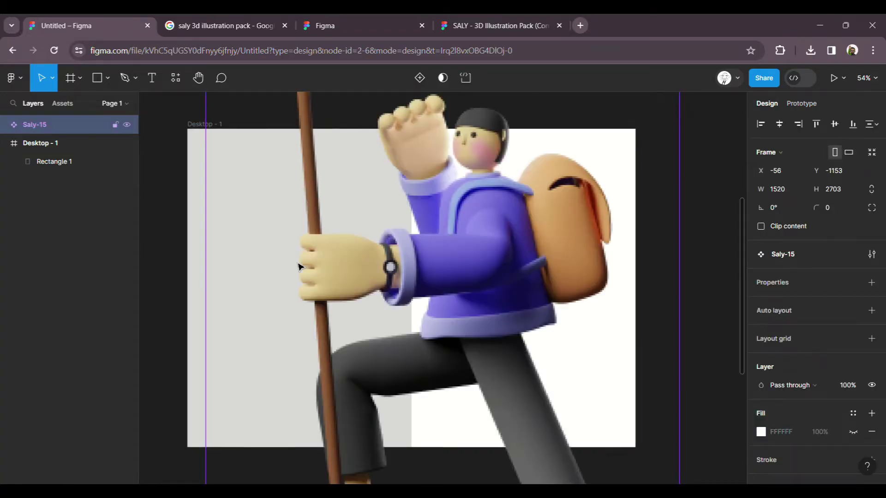
scroll(233, 275, "down", 5)
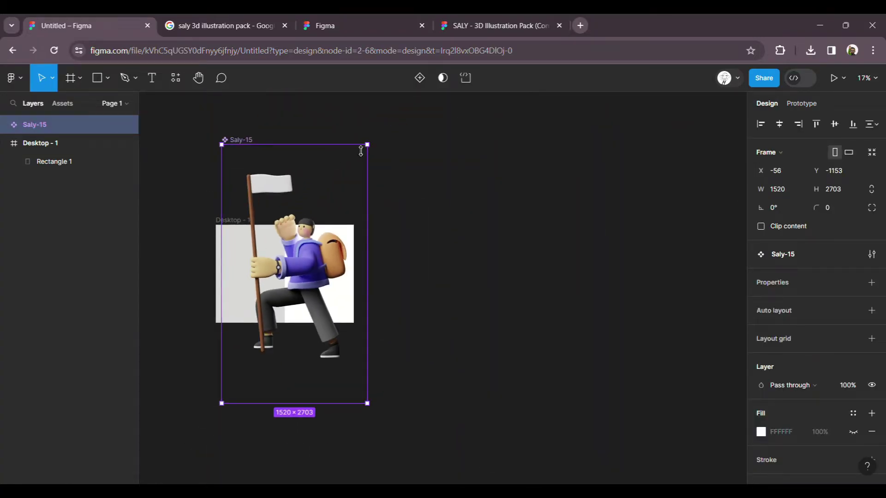
left_click_drag(378, 152, 307, 243)
scroll(228, 277, "up", 5)
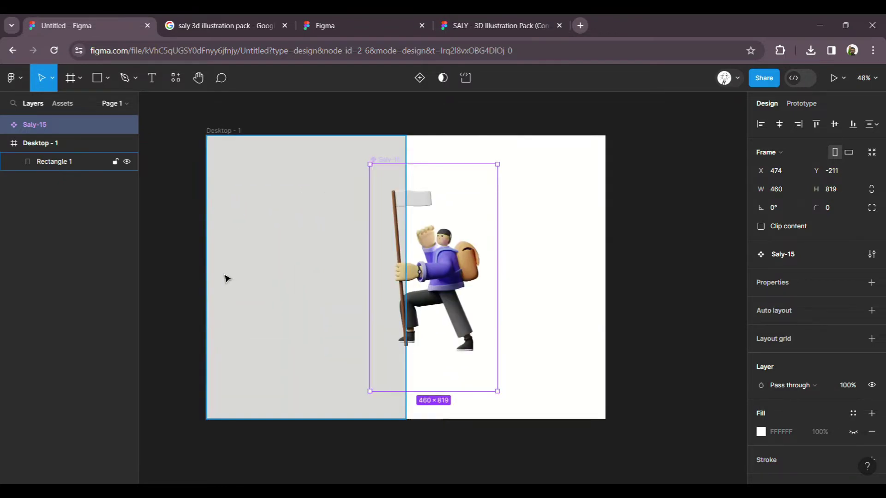
scroll(227, 278, "up", 1)
left_click_drag(462, 266, 310, 271)
left_click(478, 266)
left_click(333, 271)
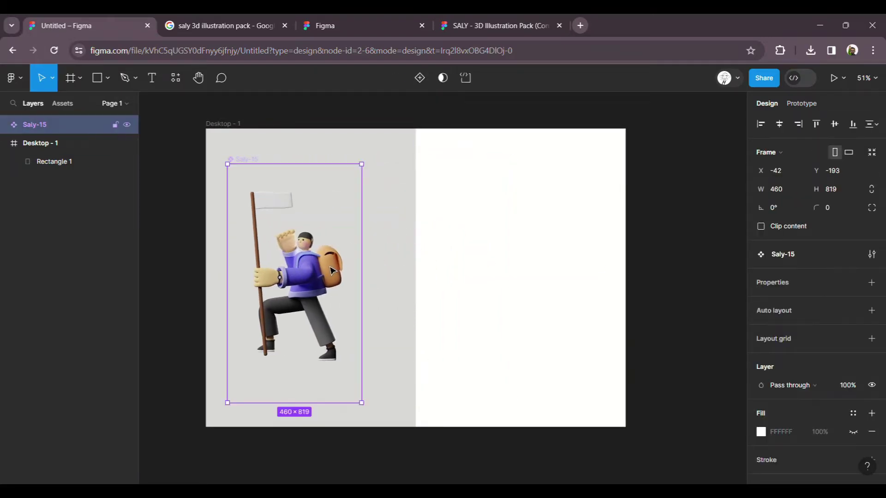
key("Delete")
left_click(230, 133)
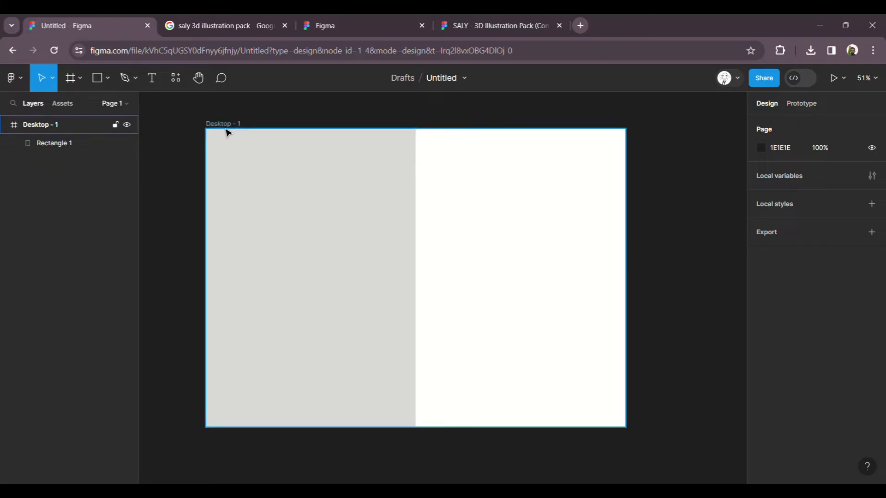
key("ctrl+z")
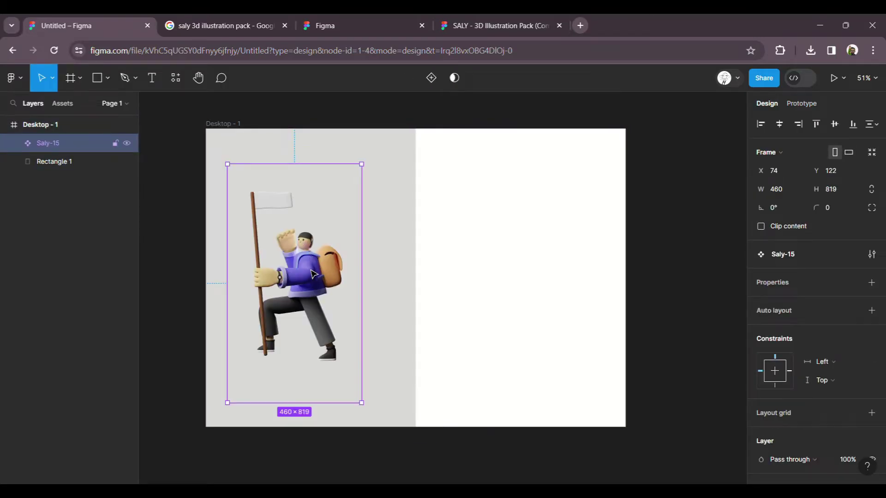
Step: Mirror the illustration horizontally, undoing an accidental vertical flip
right_click(320, 274)
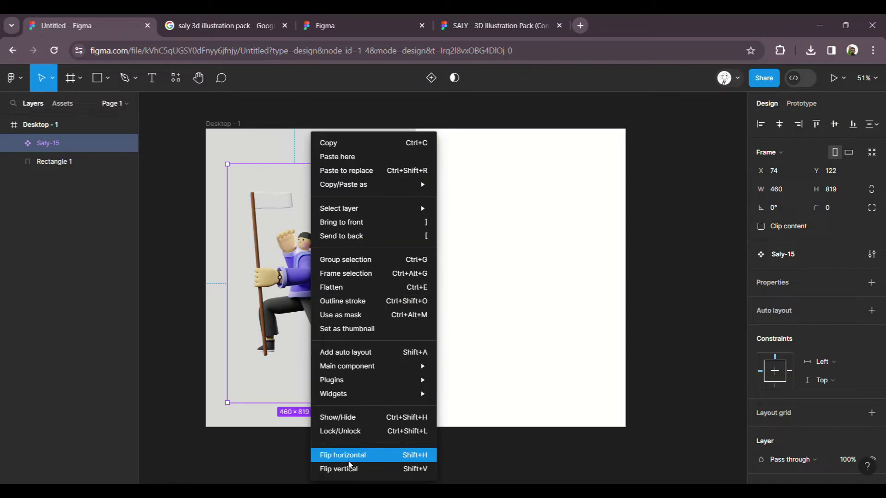
left_click(355, 469)
key("ctrl+z")
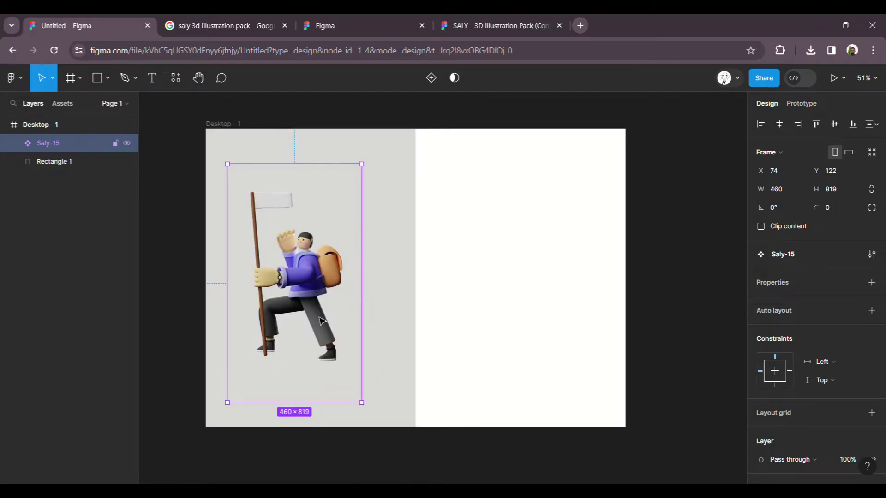
right_click(317, 314)
left_click(355, 456)
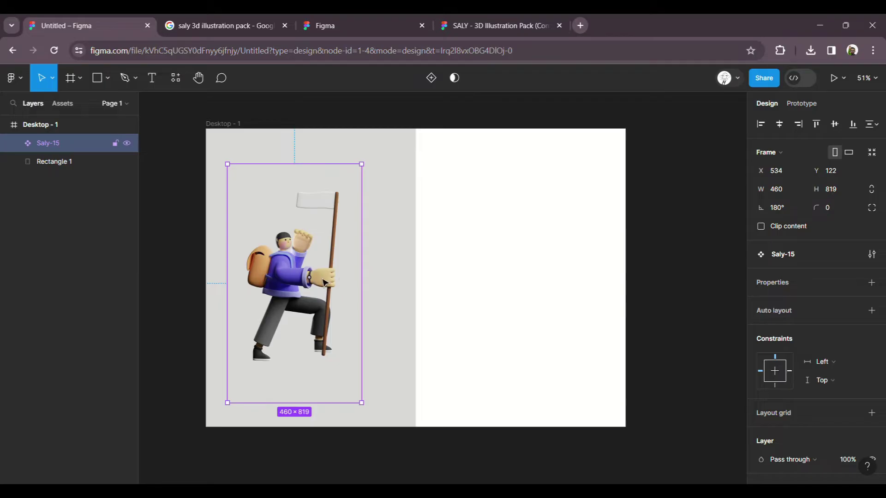
Step: Centre the illustration horizontally and vertically on Rectangle 1
left_click(390, 278, "shift")
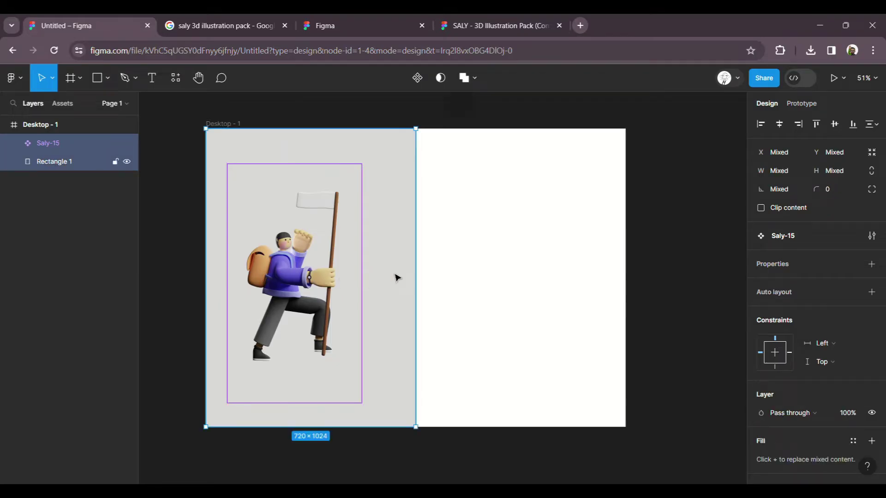
left_click(779, 124)
left_click(835, 124)
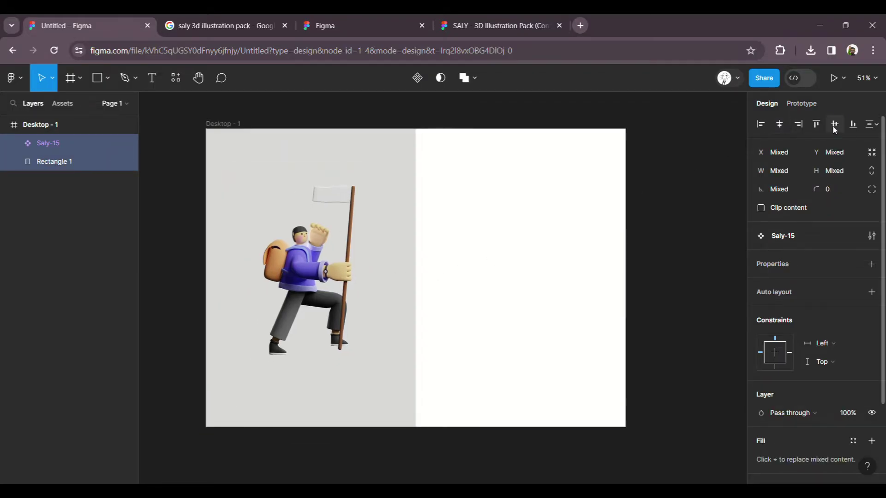
left_click(469, 293)
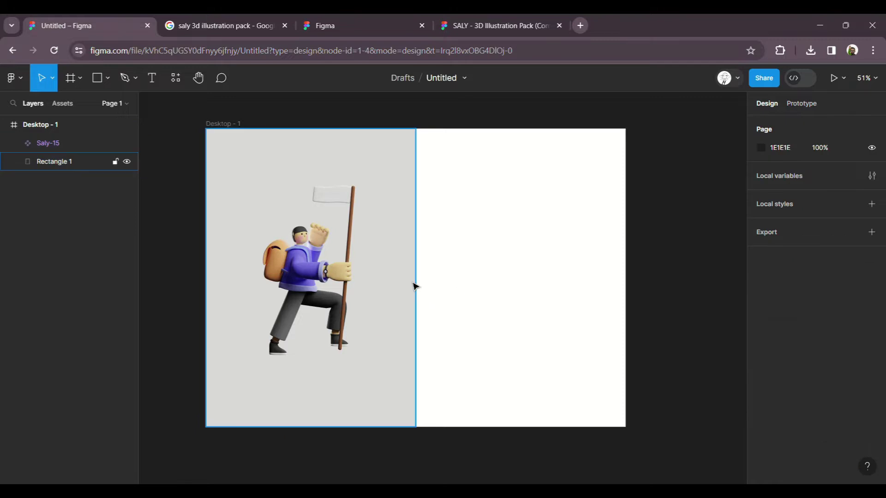
Step: Change Rectangle 1's fill from grey to pale cream-yellow FFECBC
left_click(413, 287)
left_click(761, 357)
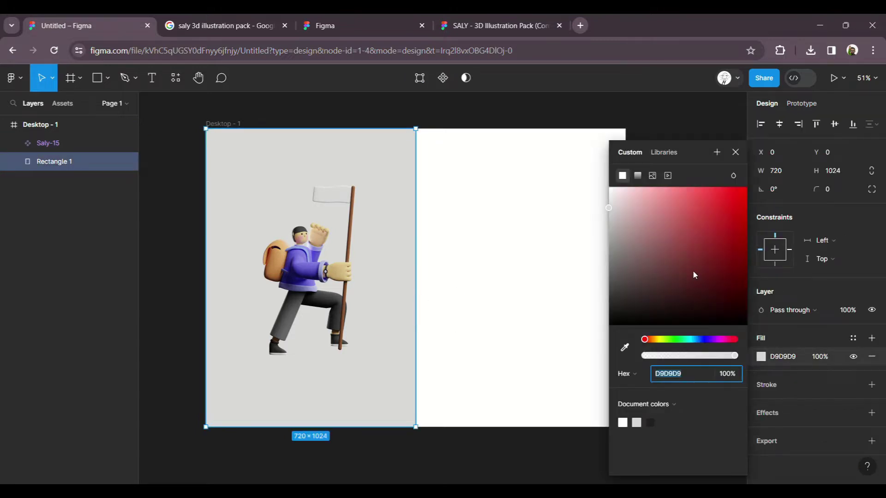
left_click(658, 342)
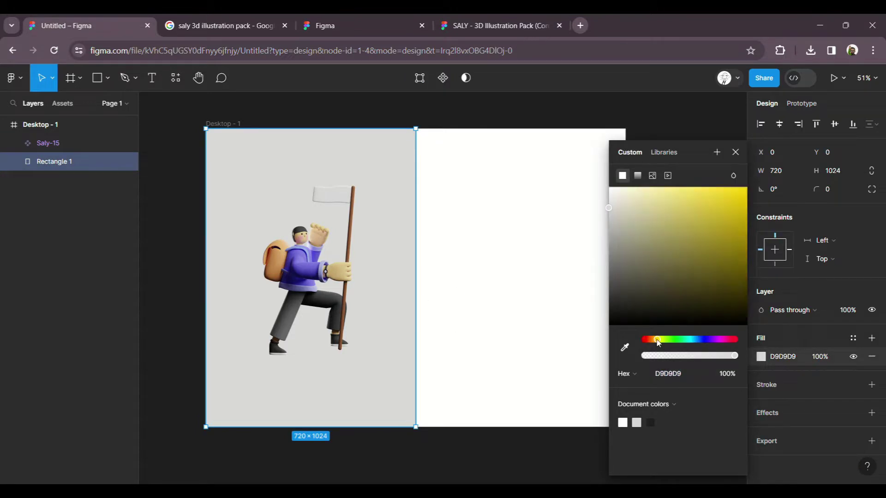
left_click_drag(658, 343, 657, 343)
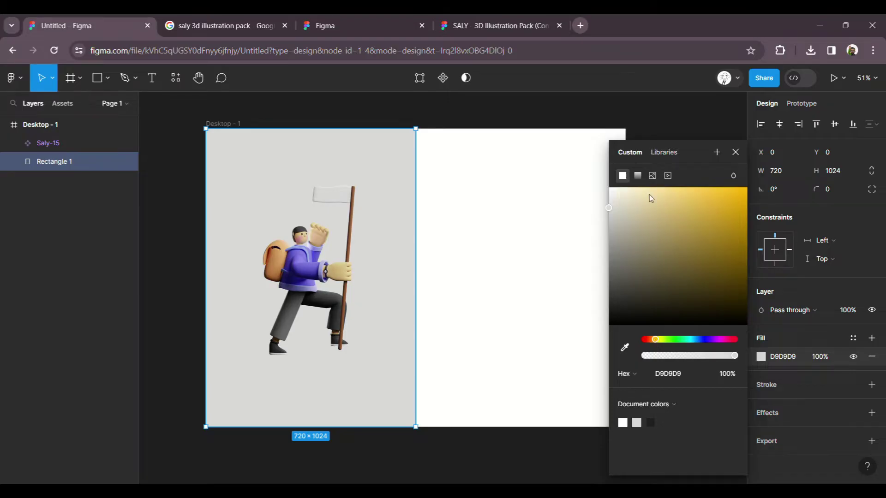
left_click(650, 193)
left_click_drag(653, 186, 645, 186)
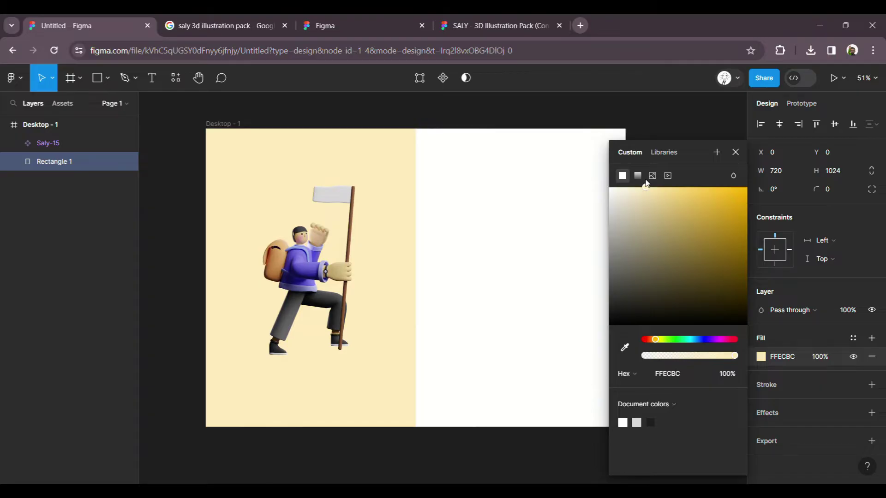
left_click(517, 252)
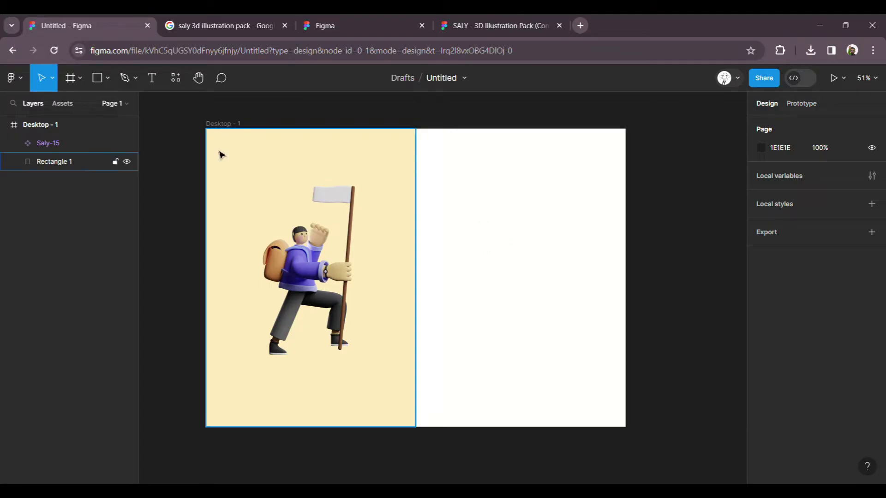
left_click(98, 78)
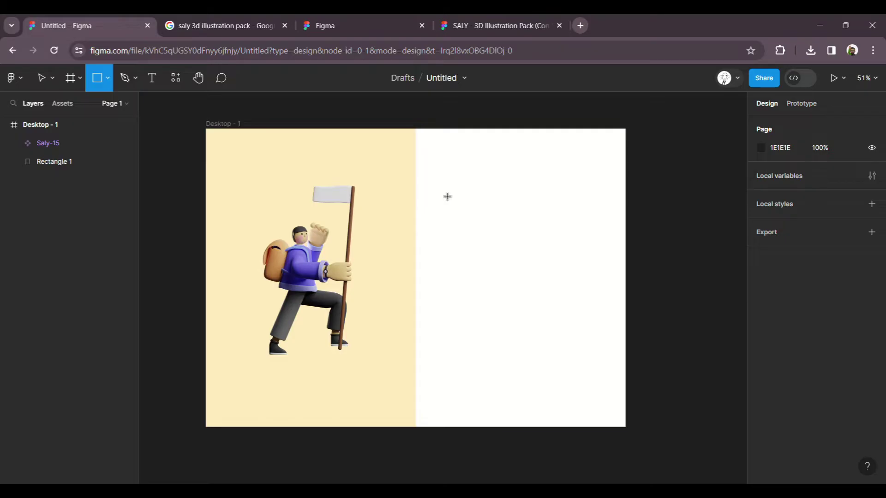
Step: Draw a 562 × 631 grey rectangle, Rectangle 2, on the frame's white right half
left_click_drag(437, 186, 602, 370)
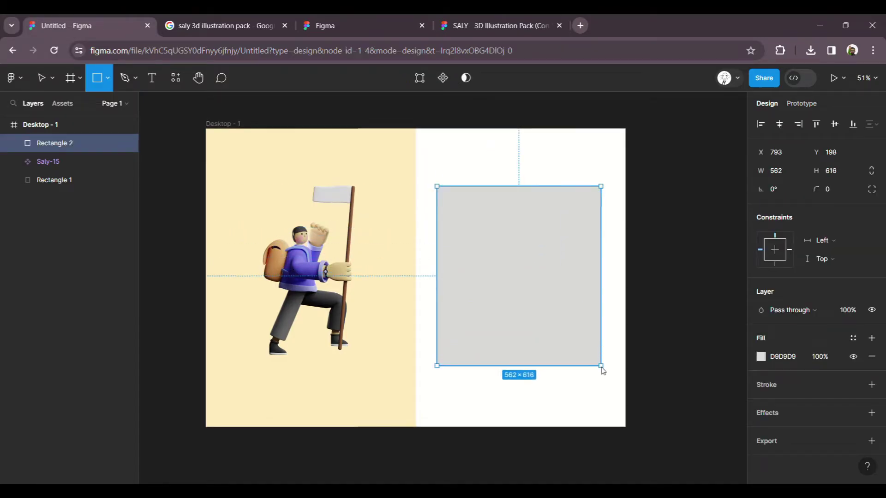
left_click(662, 316)
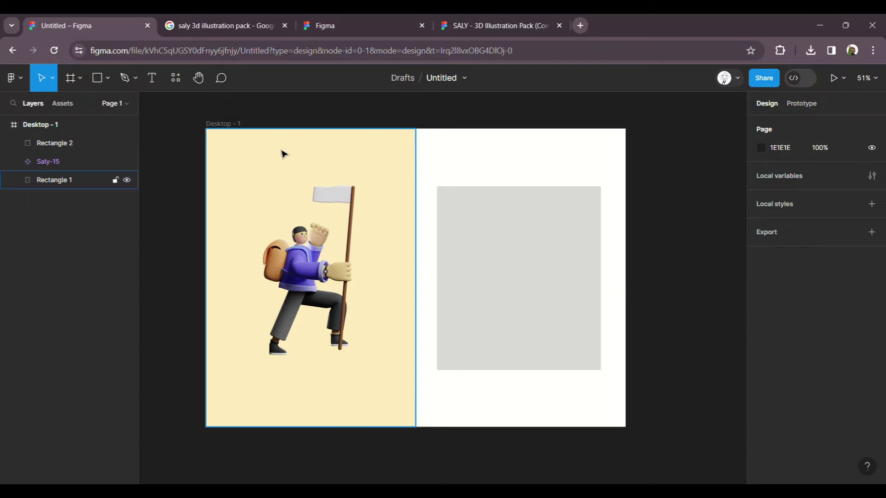
left_click(240, 127)
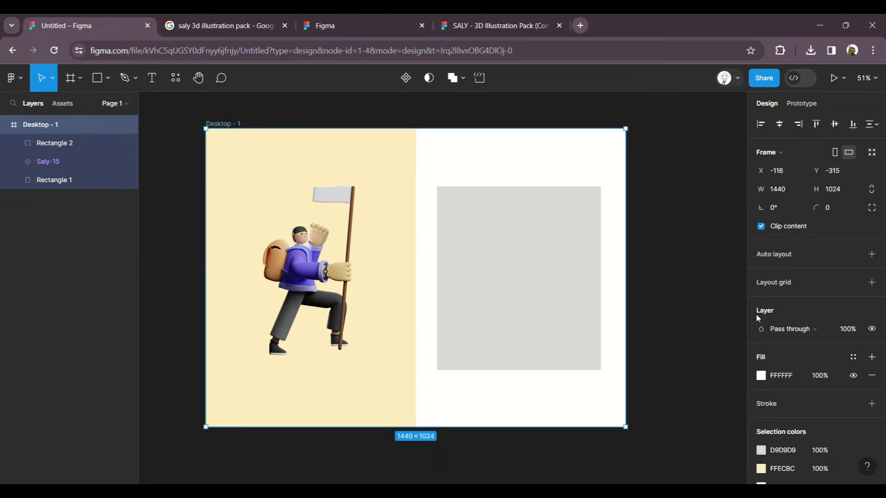
Step: Add a 12-column layout grid to Desktop - 1 with margin 60 and gutter 20
left_click(781, 287)
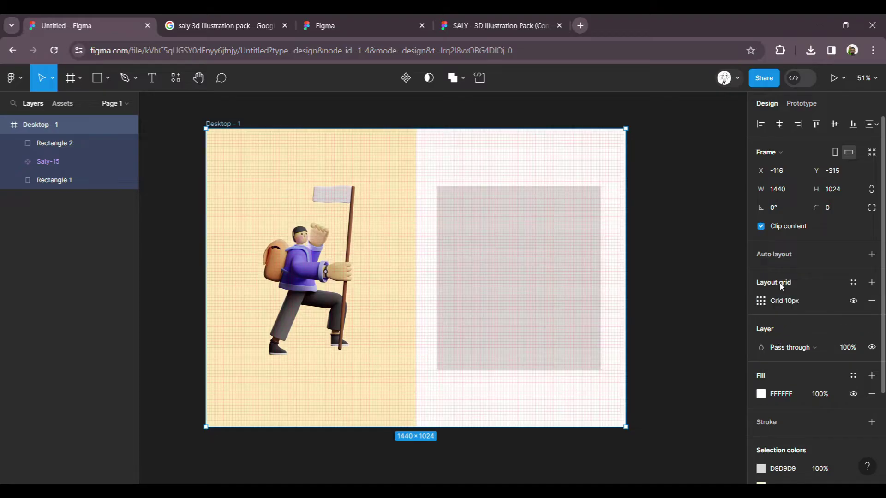
left_click(761, 301)
left_click(629, 302)
left_click(652, 317)
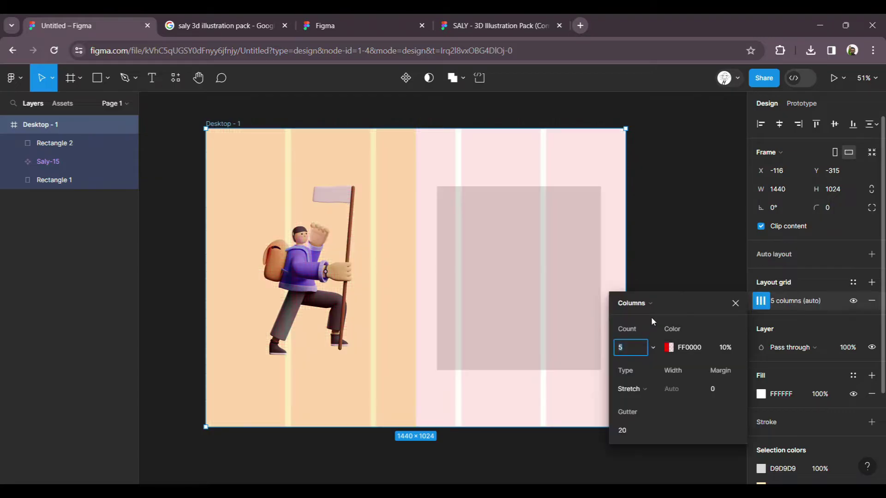
left_click(636, 348)
type("12")
key("Return")
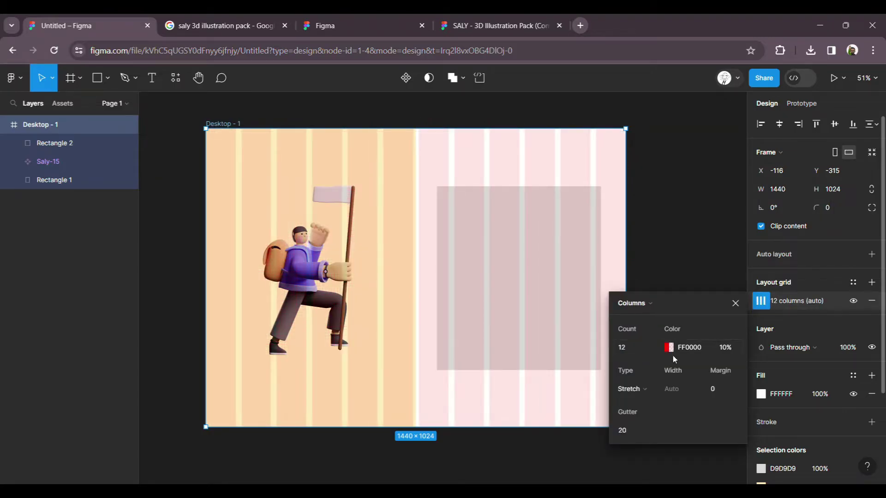
left_click(719, 390)
type("10")
key("Return")
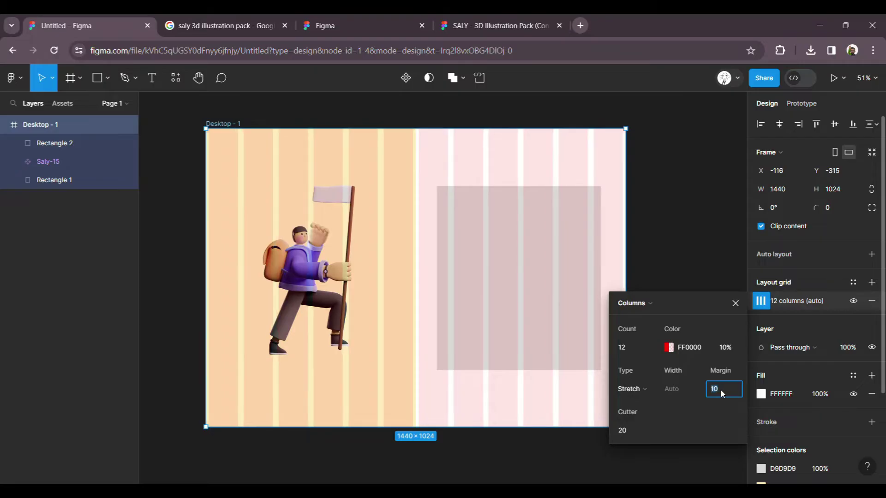
key("shift+Up")
key("shift+Up")
key("shift+Up")
key("shift+Up")
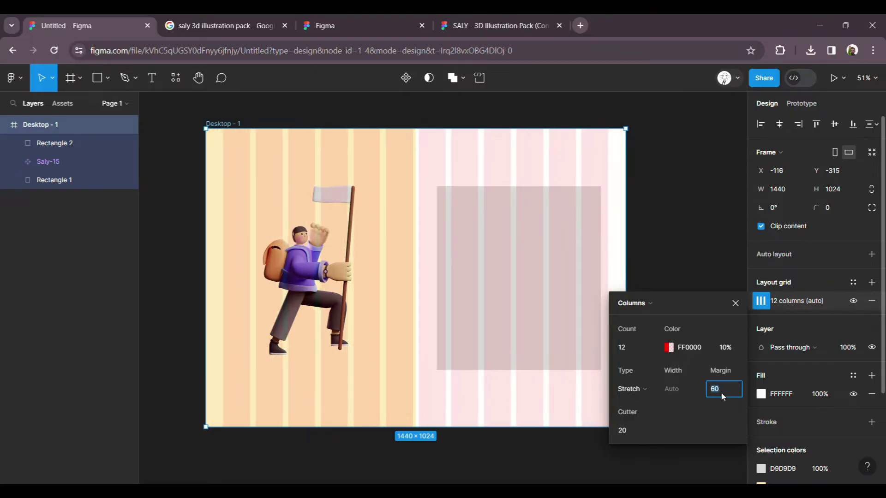
key("shift+Up")
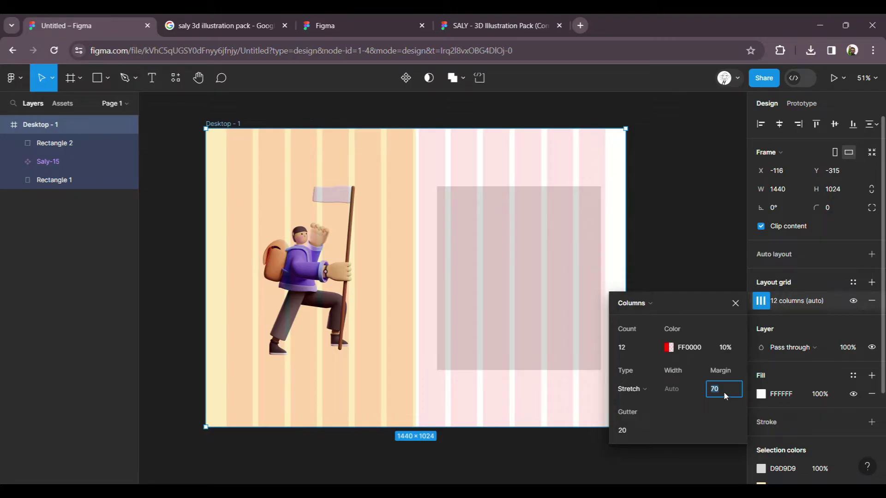
key("shift+Down")
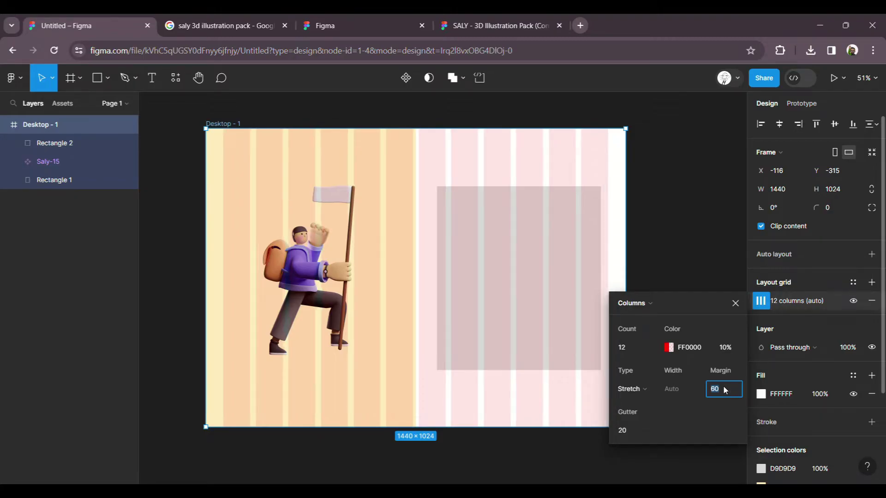
left_click(683, 258)
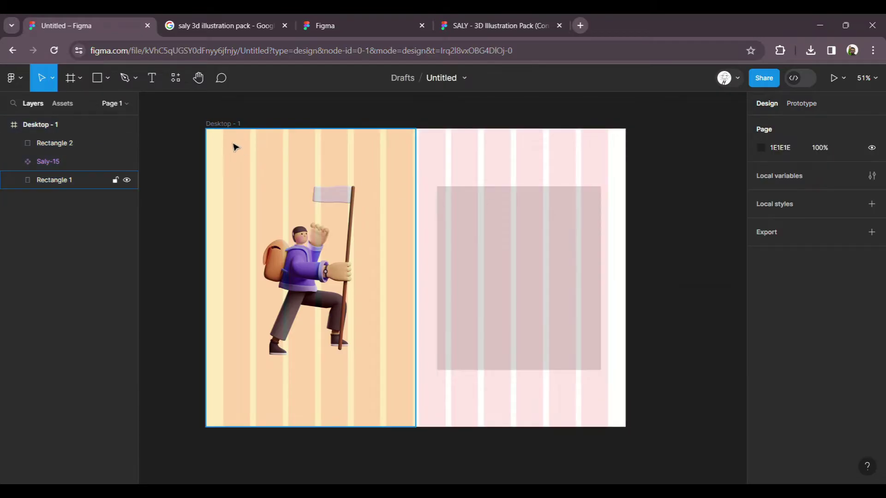
Step: Rename the Desktop - 1 frame to 'travel website login page'
left_click(229, 128)
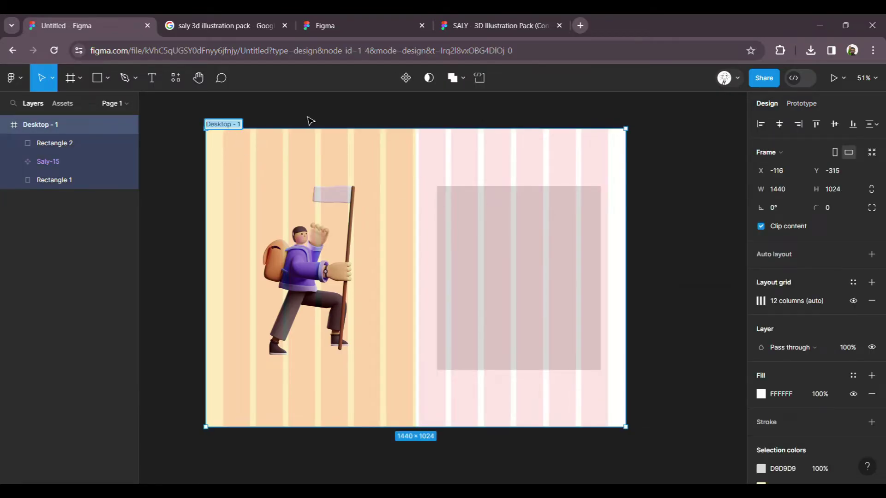
key("ctrl+r")
type("travel login page")
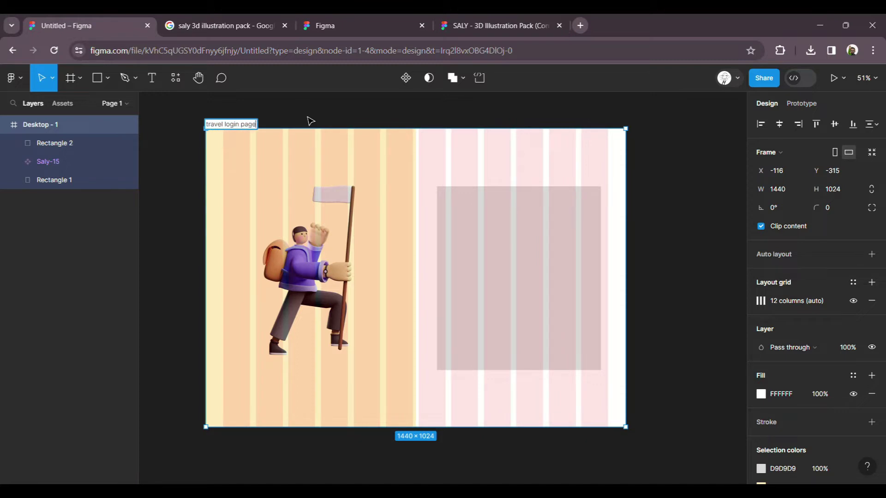
left_click(223, 125)
type("websit")
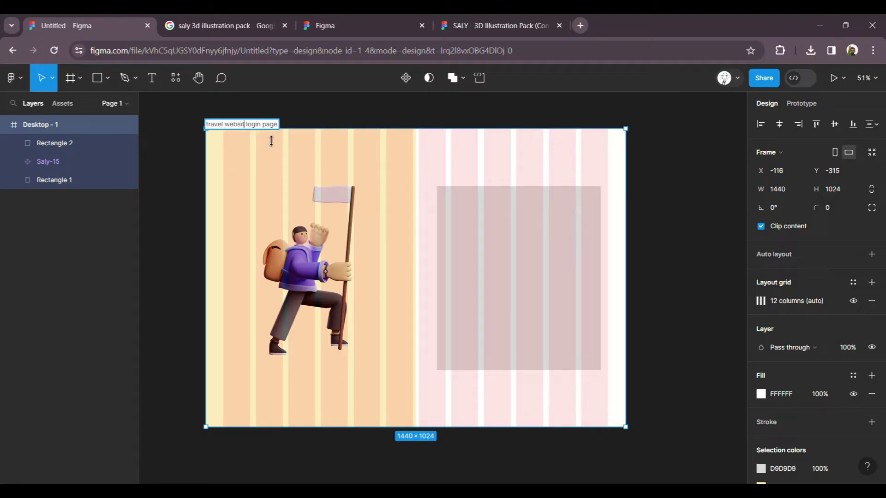
type("e")
left_click(340, 115)
Step: Move and narrow Rectangle 2 to 538 × 631 at X 842, Y 196, aligned to a column
left_click(515, 251)
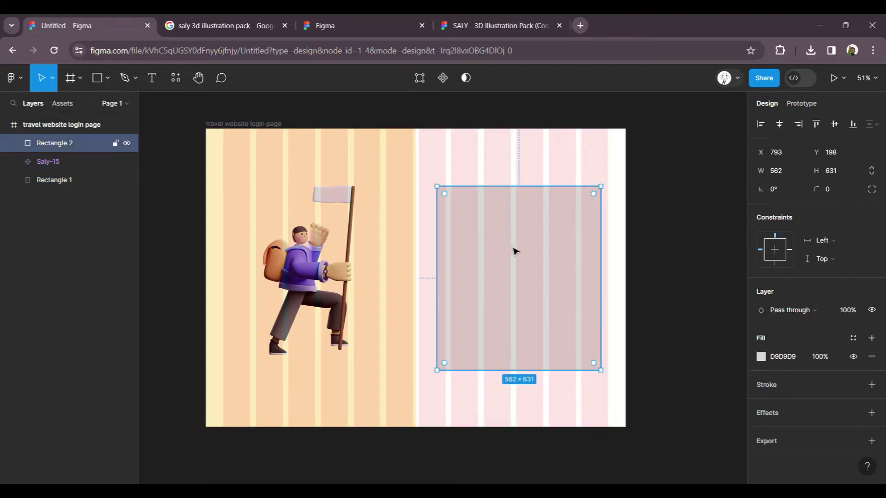
scroll(617, 270, "up", 5)
left_click_drag(439, 250, 451, 248)
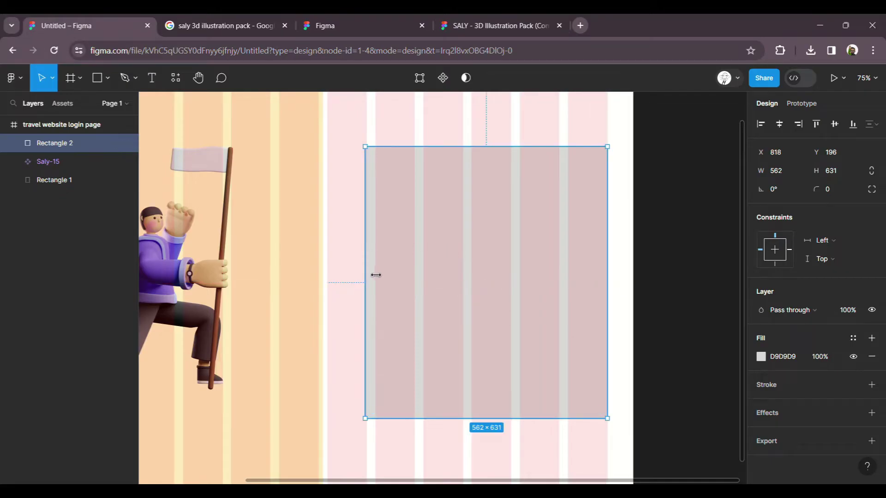
left_click_drag(374, 274, 387, 275)
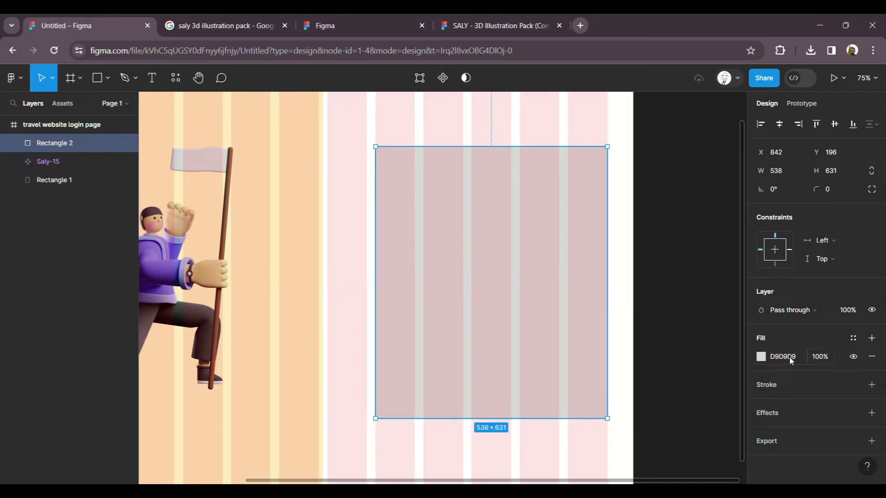
left_click(761, 357)
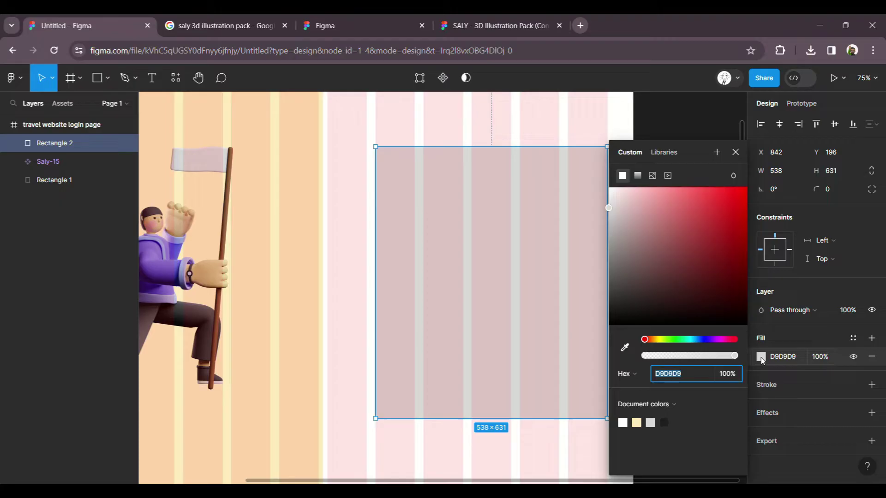
left_click(356, 275)
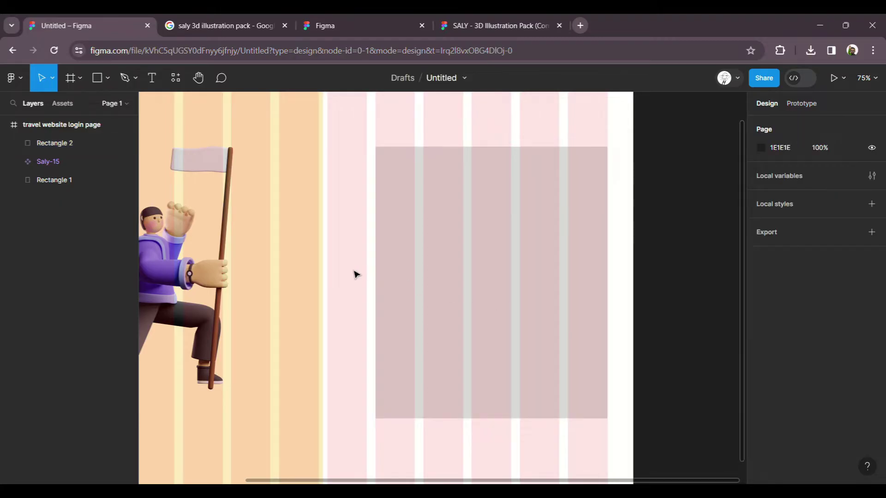
scroll(498, 241, "down", 3)
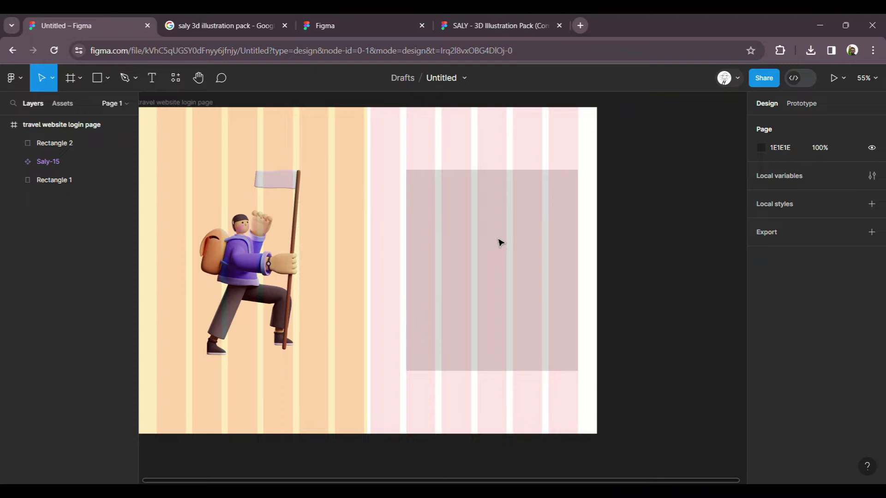
scroll(512, 198, "down", 1)
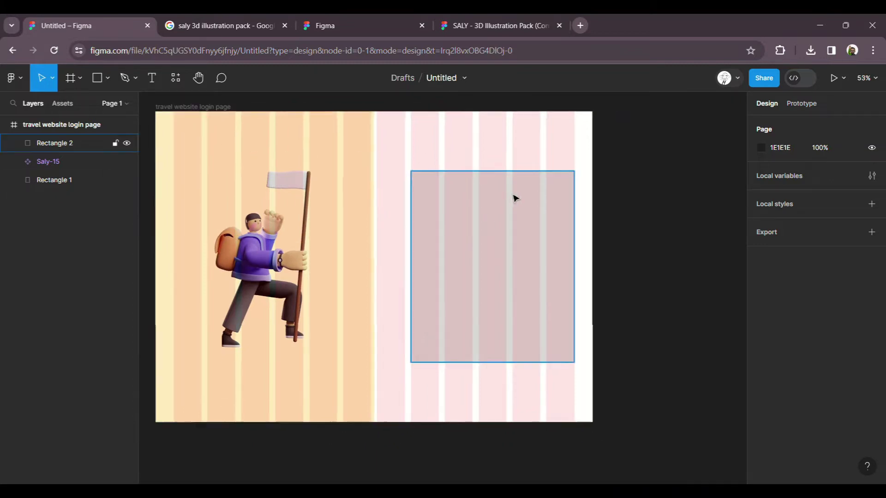
scroll(515, 198, "down", 1)
Step: Hide the frame's layout grid columns and review the grey card's placement
left_click(234, 117)
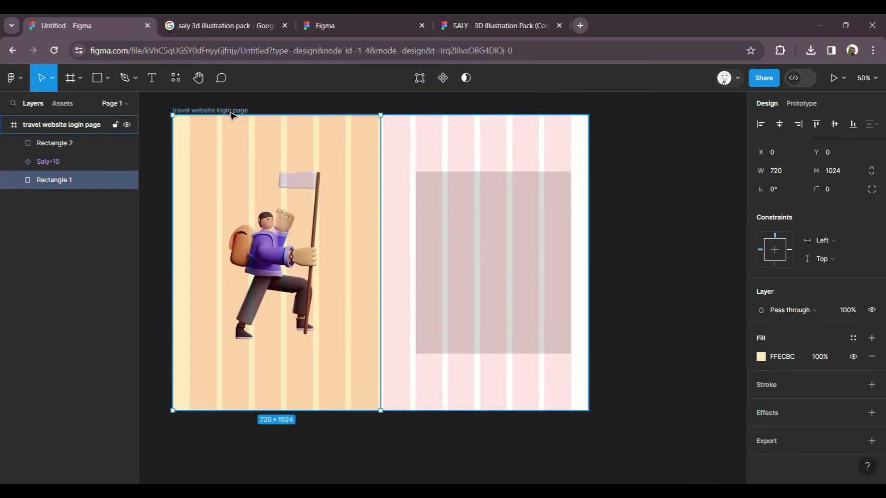
left_click(233, 115)
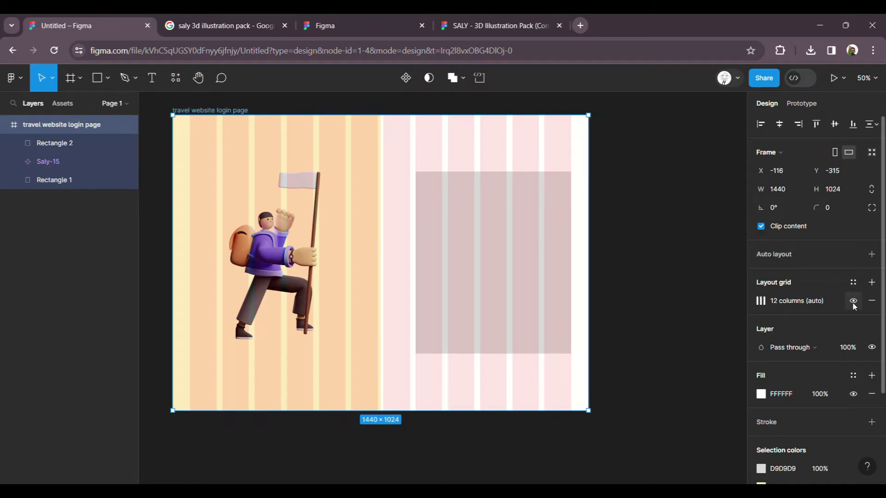
left_click(853, 303)
left_click(621, 248)
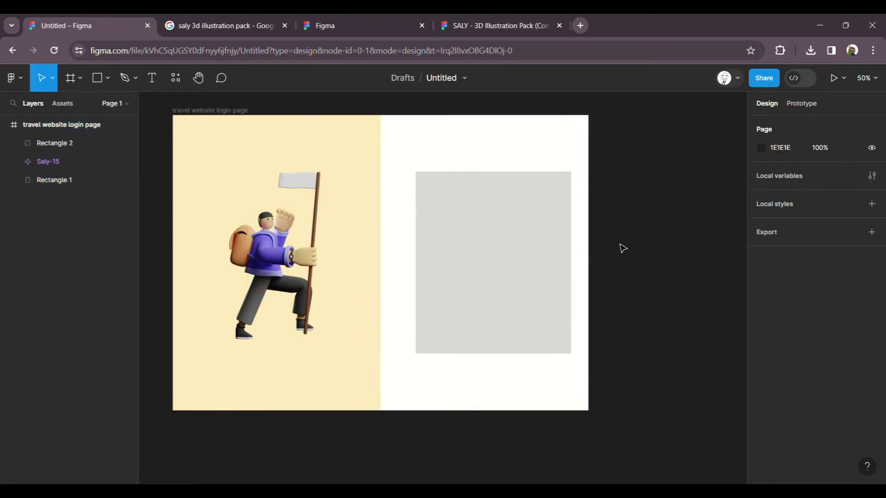
left_click(544, 255)
scroll(571, 257, "up", 3)
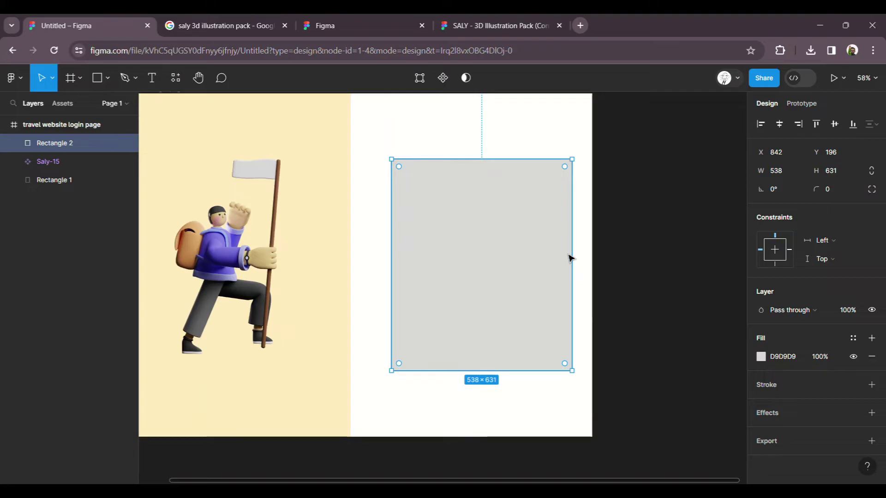
scroll(650, 272, "up", 2)
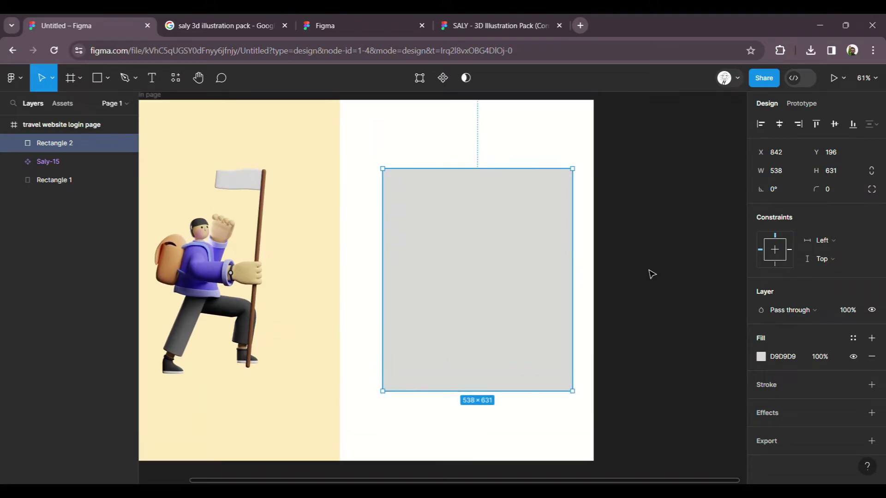
scroll(659, 268, "down", 2)
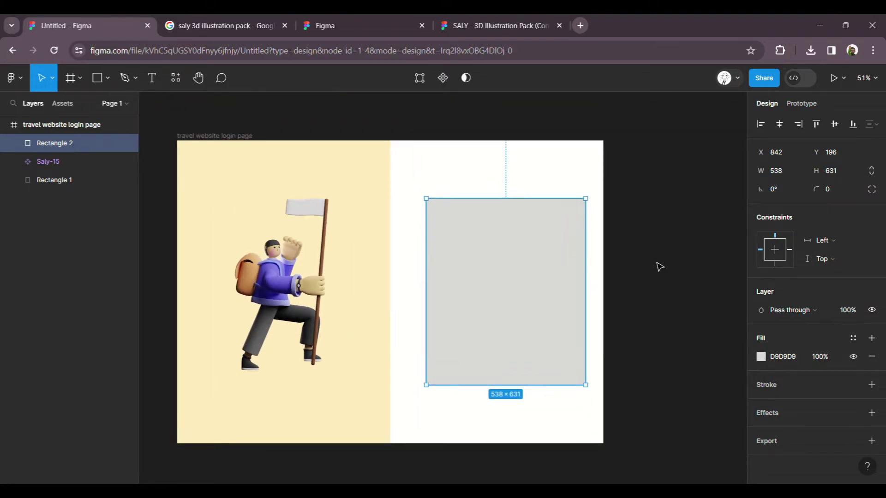
scroll(660, 266, "down", 1)
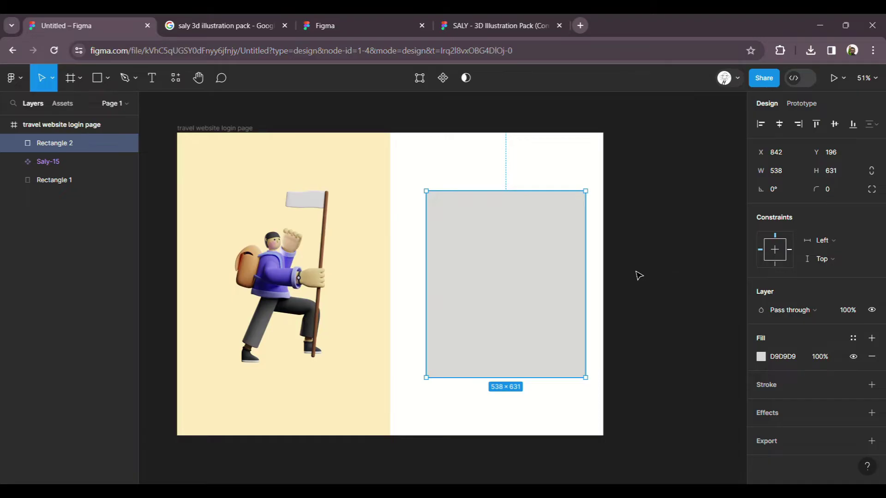
left_click(638, 275)
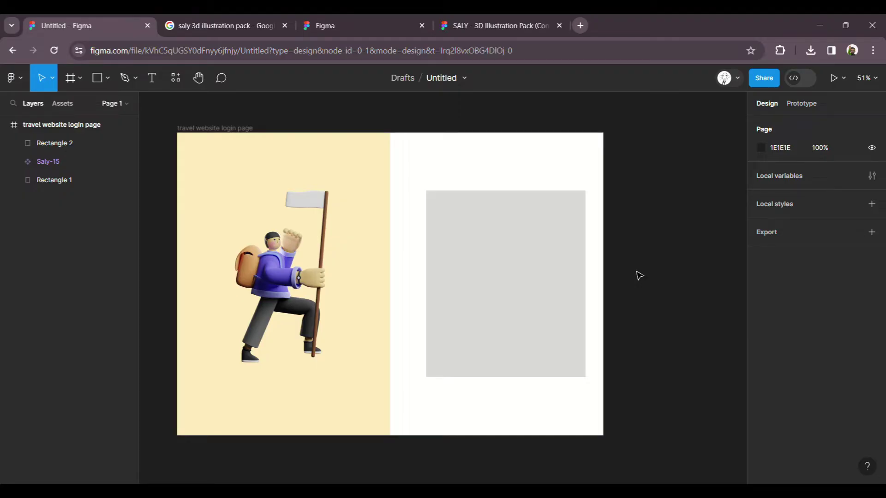
left_click(249, 129)
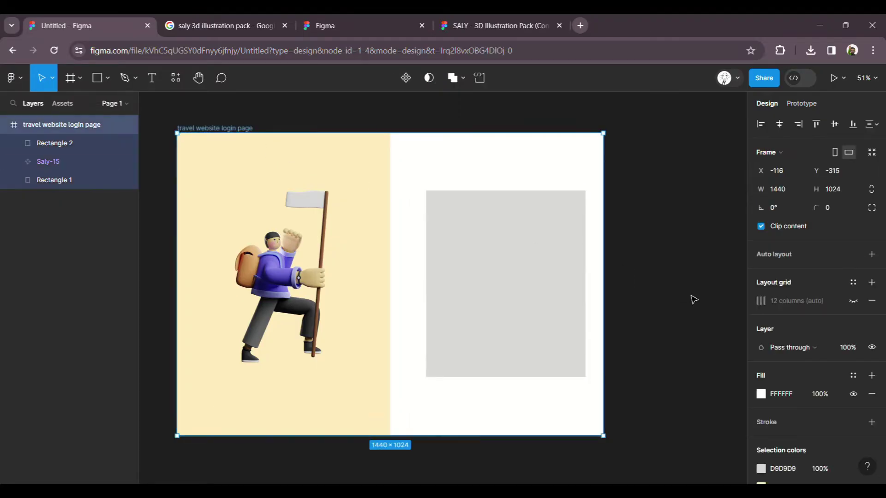
Step: Show the frame's 12-column grid and change its margin to 80
left_click(853, 301)
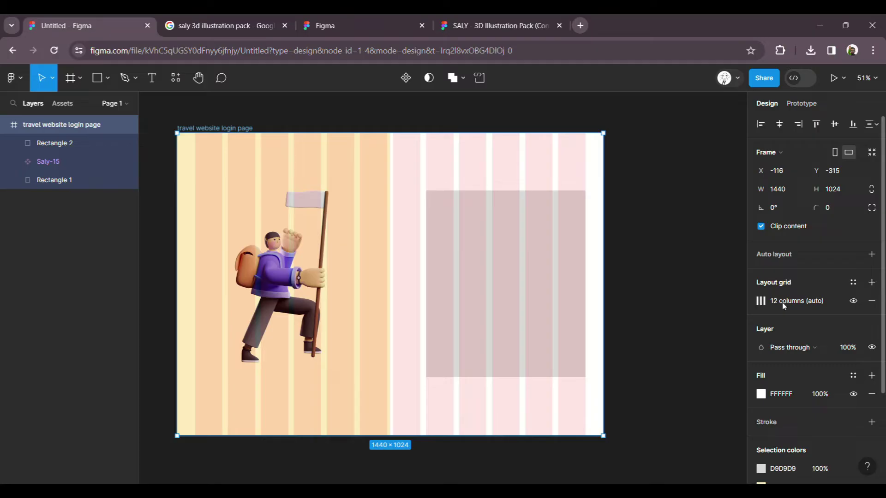
left_click(761, 301)
left_click(723, 389)
type("60")
key("Return")
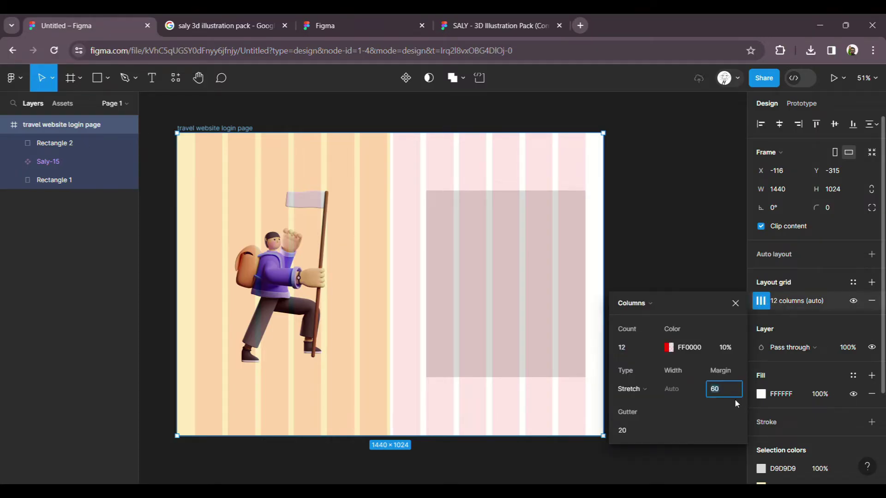
key("shift+Up")
key("shift+Up")
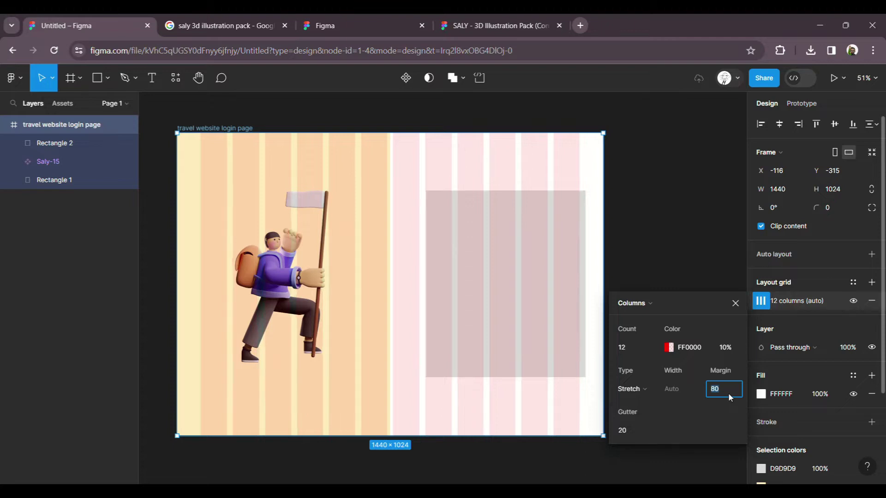
Step: Narrow the grey card rectangle to 518 wide to fit the new margins
left_click(584, 273)
left_click_drag(596, 274, 583, 274)
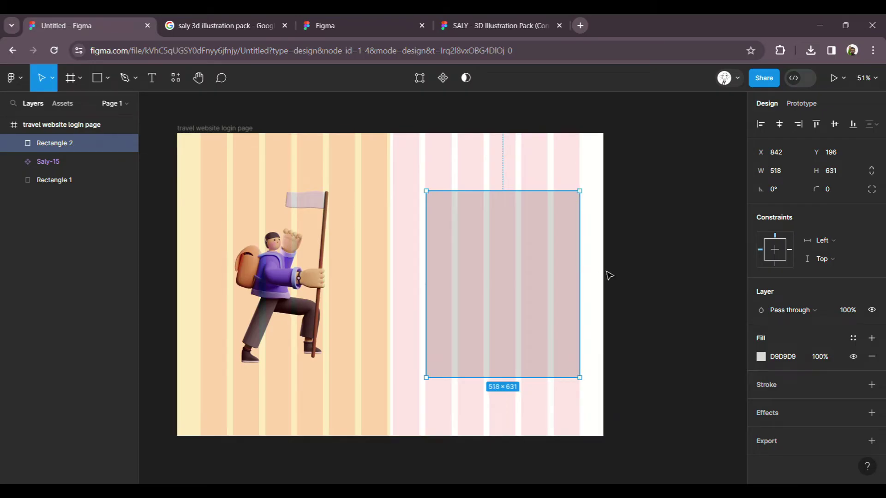
left_click(625, 271)
left_click(569, 271)
scroll(572, 273, "up", 3)
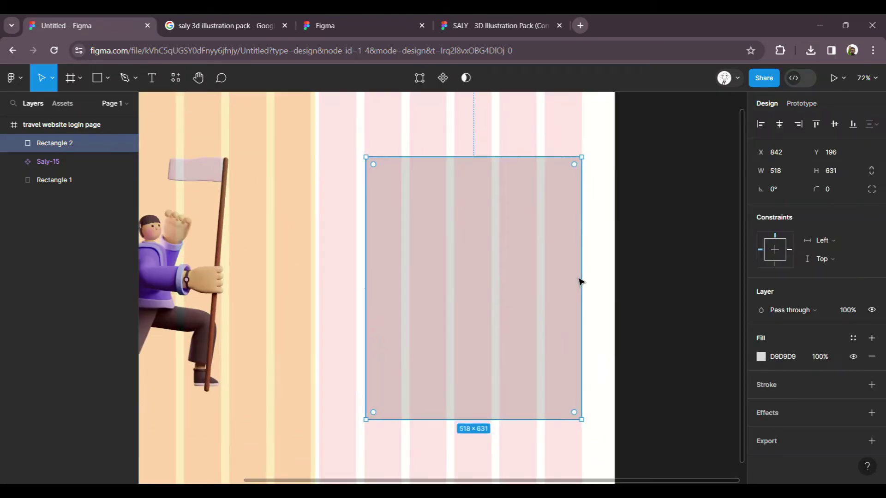
scroll(580, 282, "up", 1)
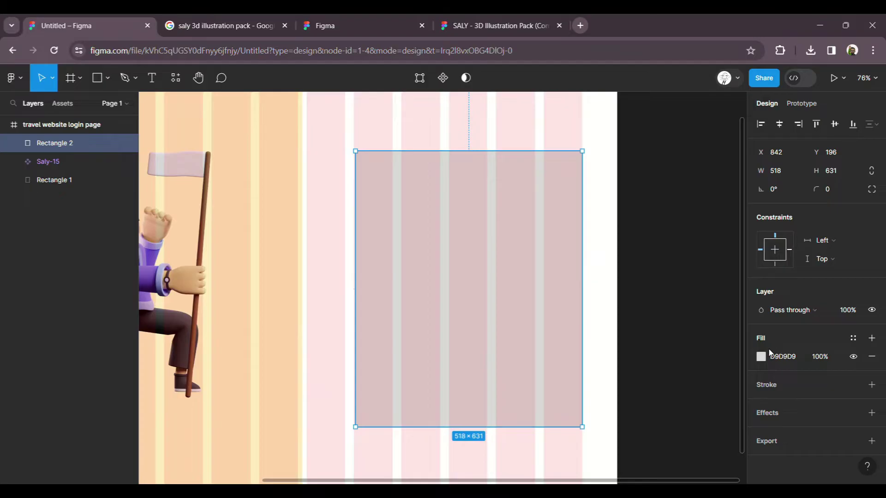
scroll(579, 227, "down", 5)
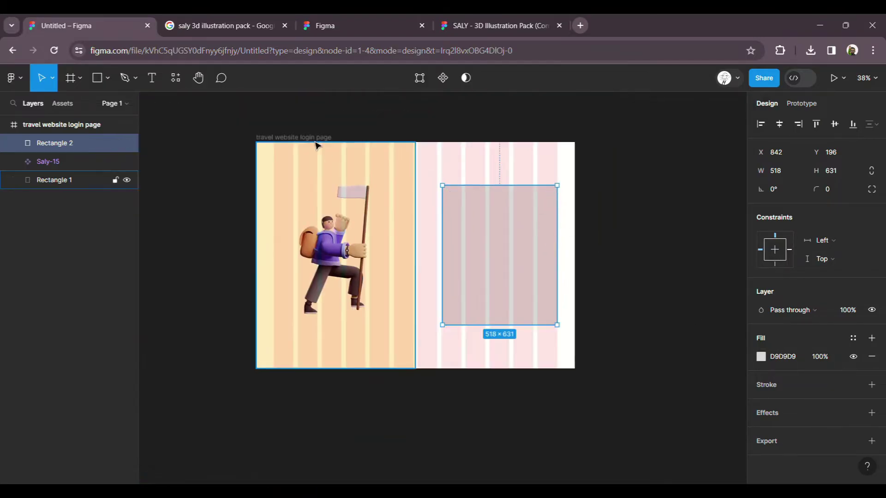
Step: Hide the layout grid again and reselect the grey card rectangle
left_click(300, 138)
left_click(853, 301)
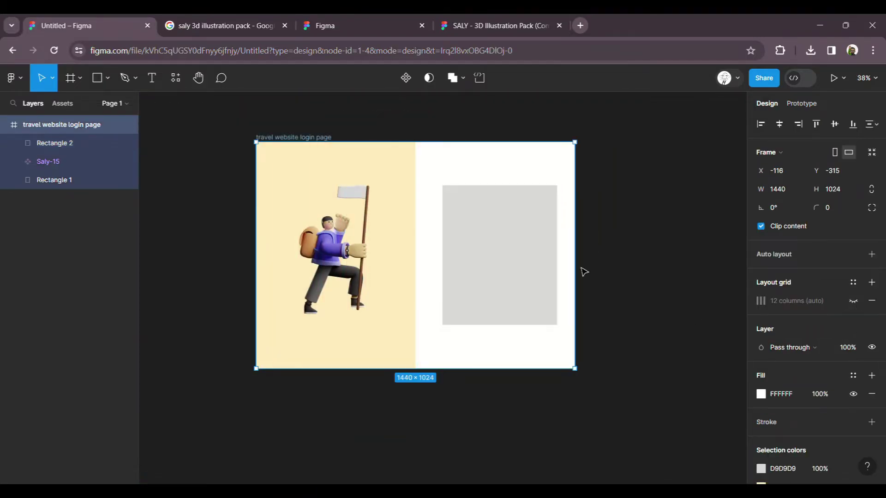
left_click(603, 249)
scroll(603, 249, "up", 4)
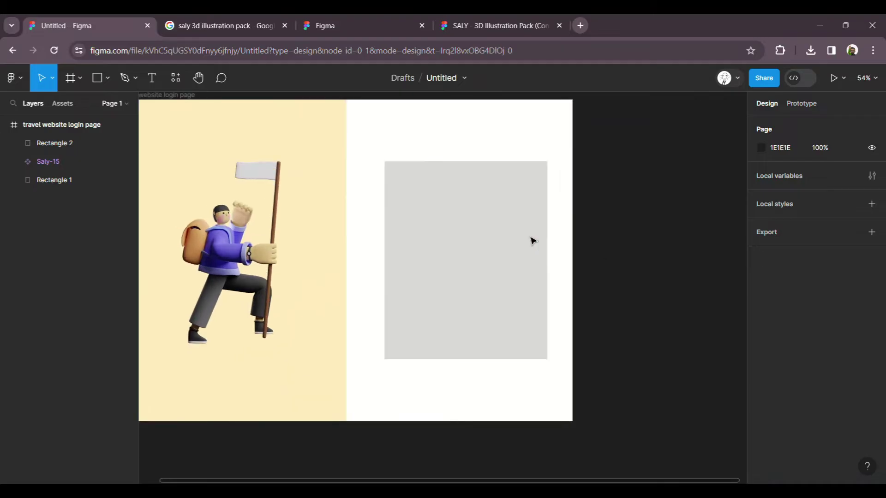
scroll(533, 241, "left", 3)
left_click(577, 258)
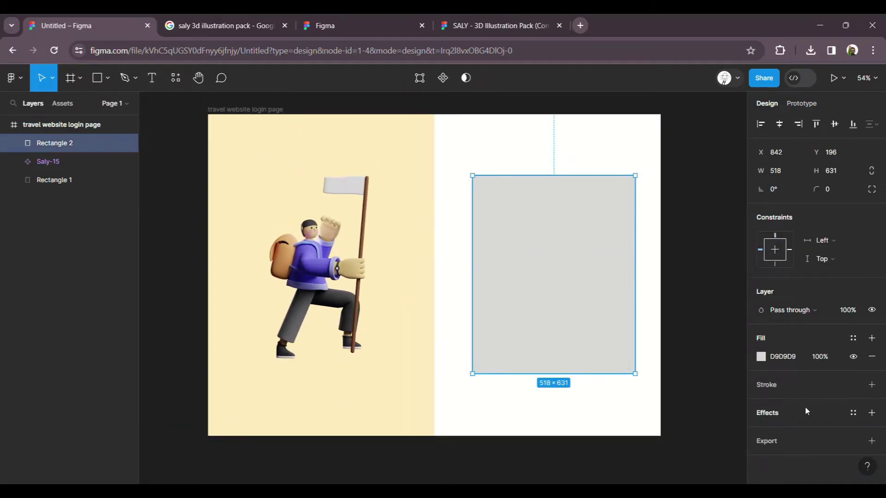
Step: Add a stroke to the rectangle, remove its fill, and round its corners to 20
left_click(771, 388)
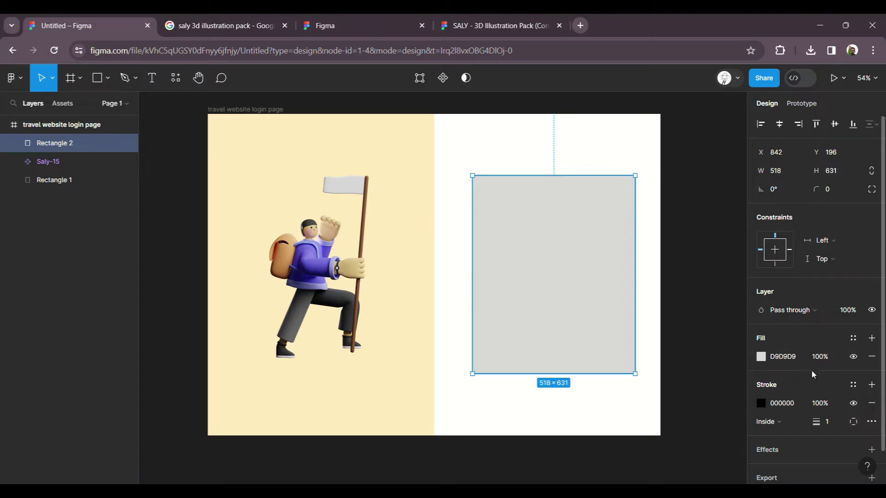
left_click(871, 357)
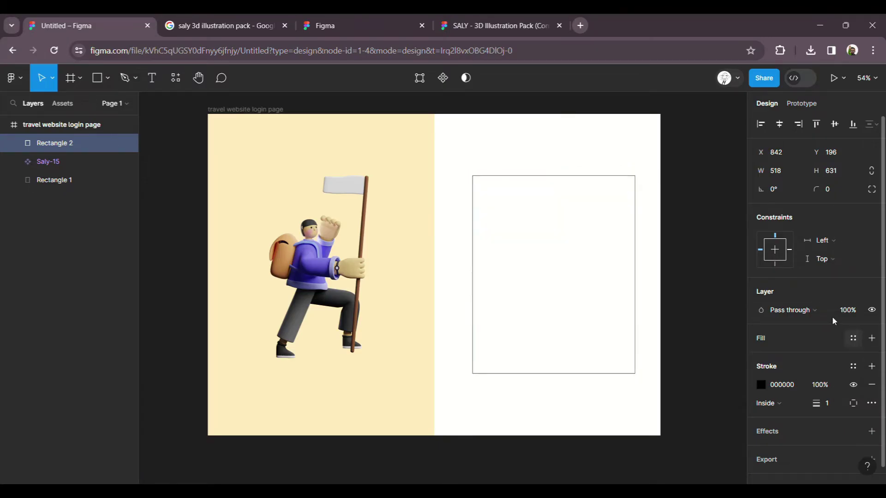
type("10")
key("Return")
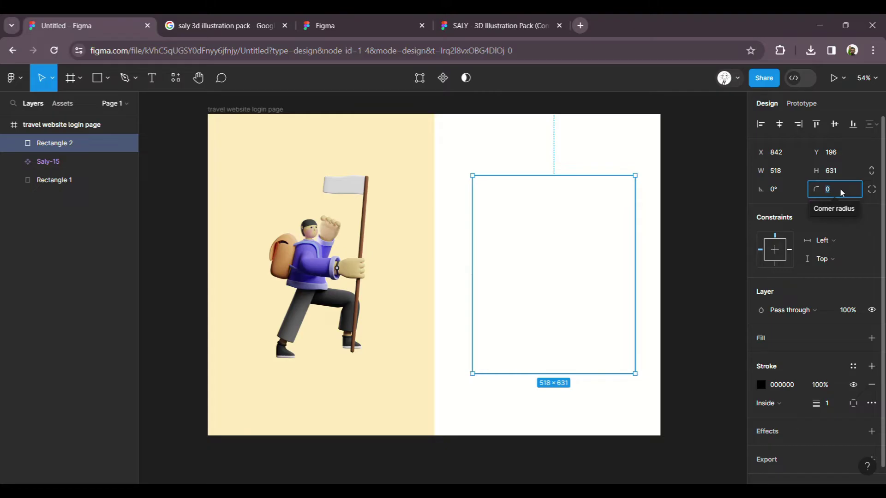
type("20")
key("Return")
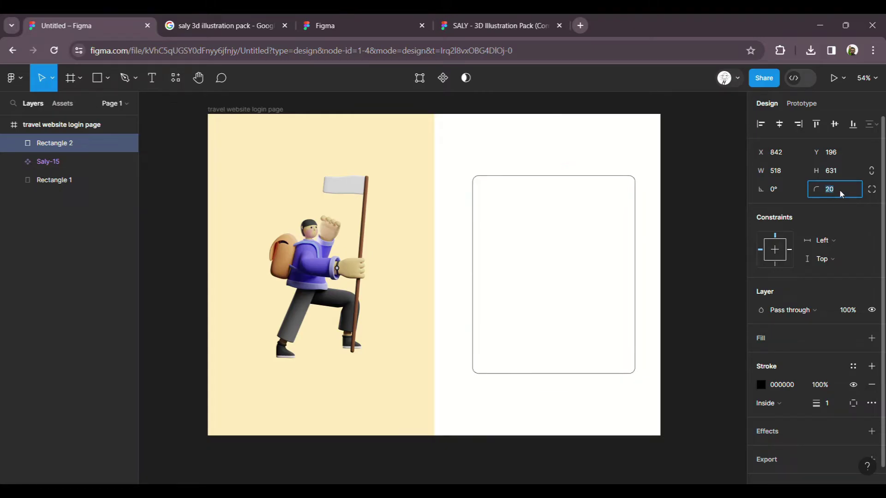
Step: Change the rectangle's stroke colour to grey 979797
left_click(761, 385)
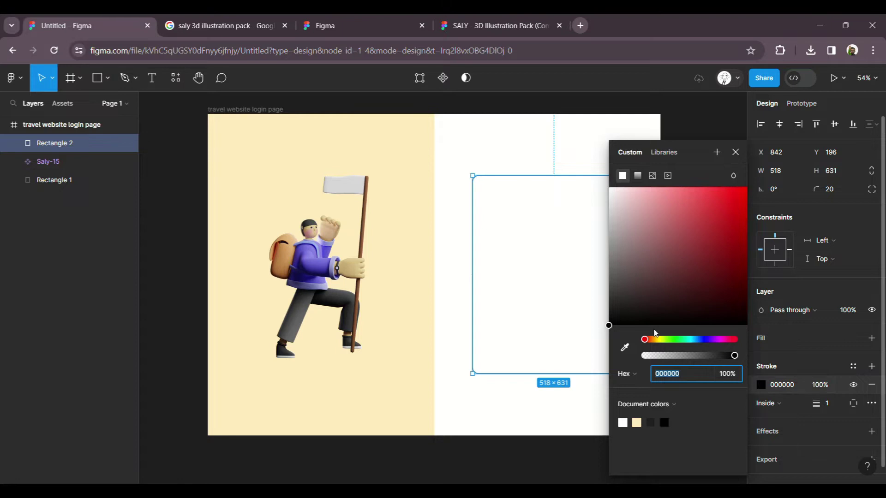
mouse_move(625, 284)
left_mouse_down()
mouse_move(585, 286)
mouse_move(551, 251)
left_mouse_up()
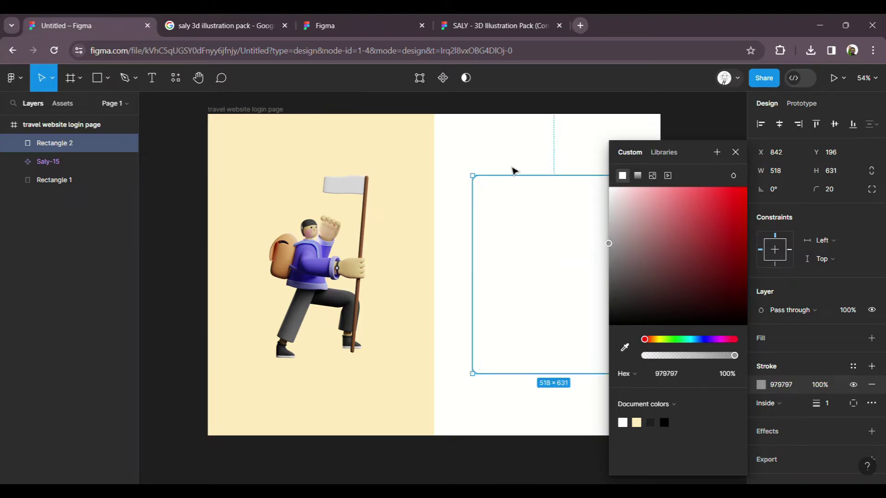
left_click(519, 164)
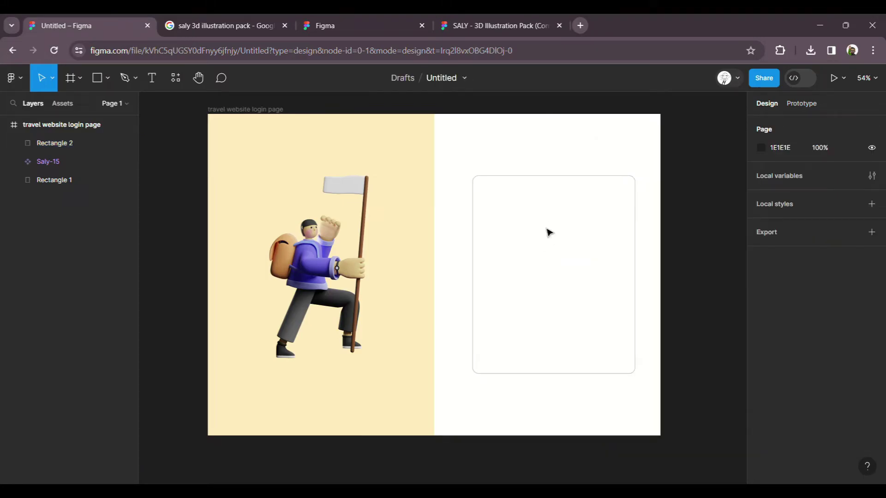
scroll(615, 212, "up", 2, "ctrl")
scroll(637, 210, "up", 1, "ctrl")
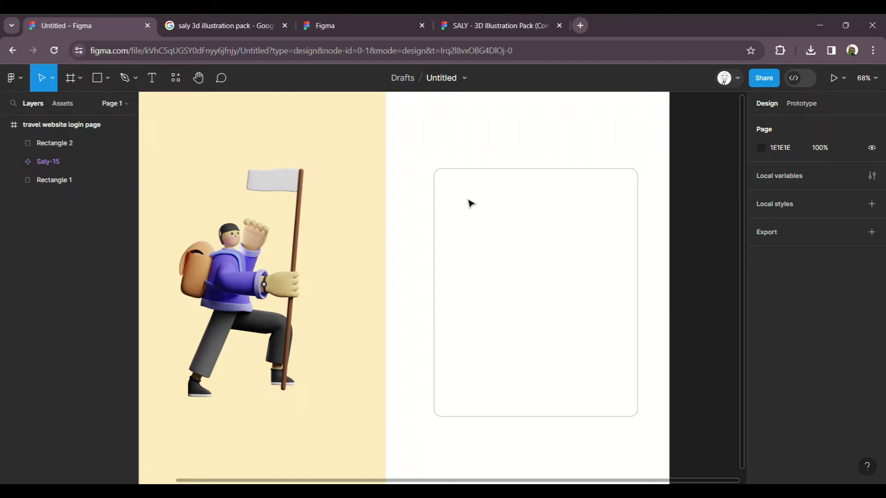
Step: Add a 'Welcome, Login' text heading near the card's top-left
key("t")
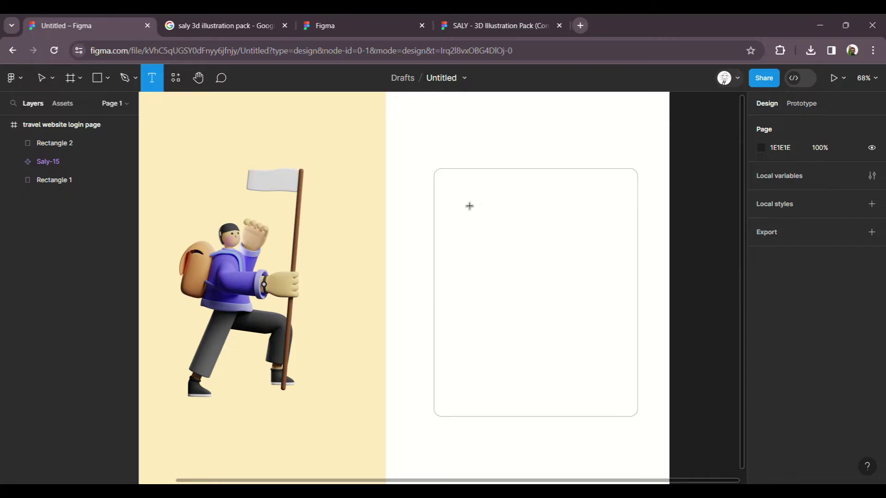
left_click(469, 205)
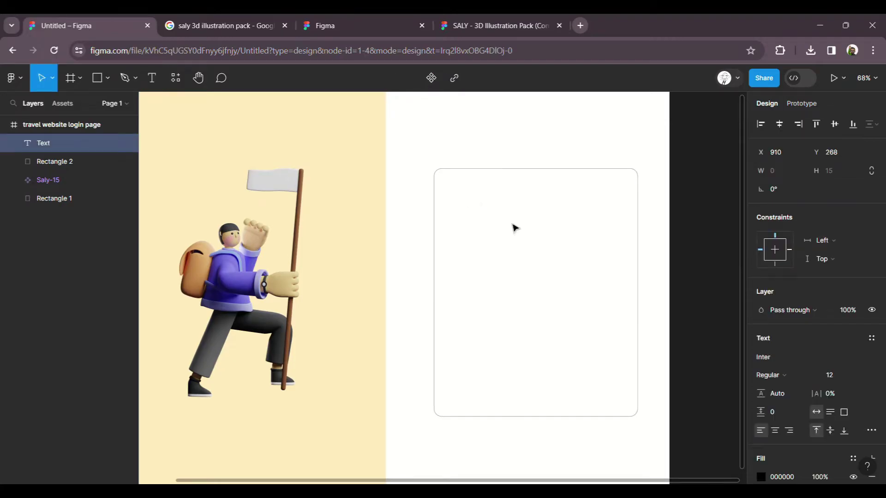
type("Welcome")
type(", Login")
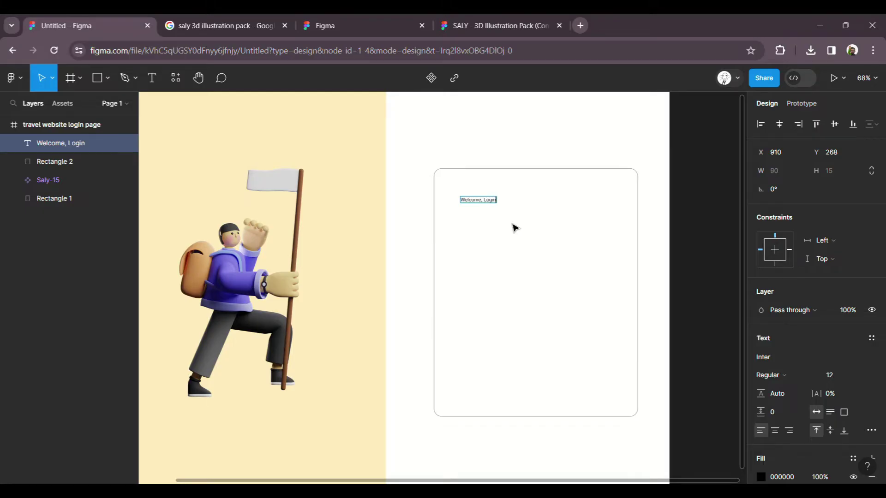
key("Escape")
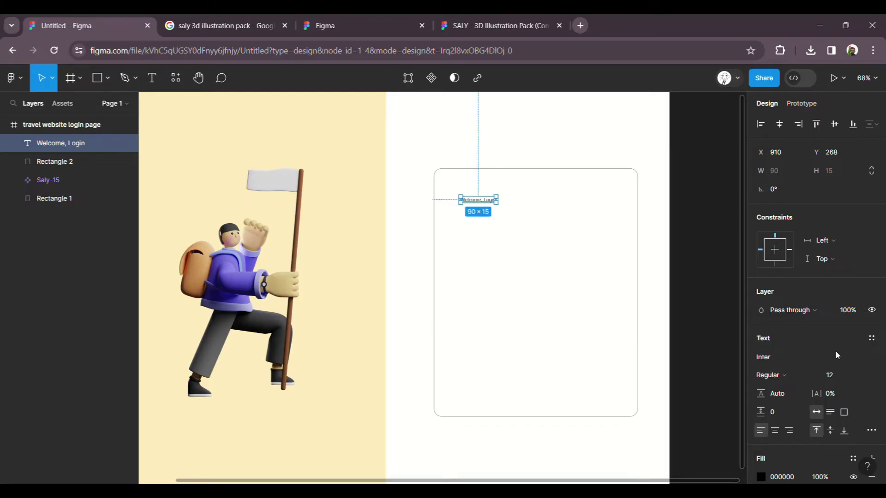
Step: Style the heading Bold at size 40 in dark grey 2B2B2B
left_click(860, 377)
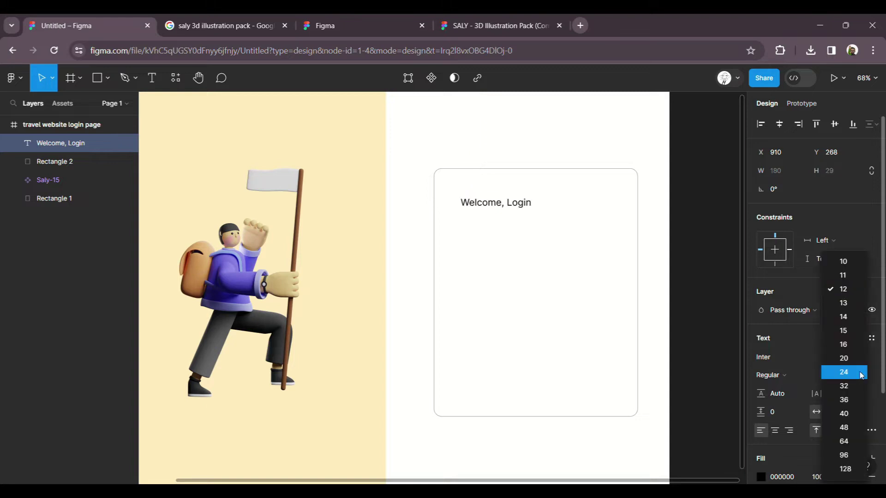
left_click(853, 412)
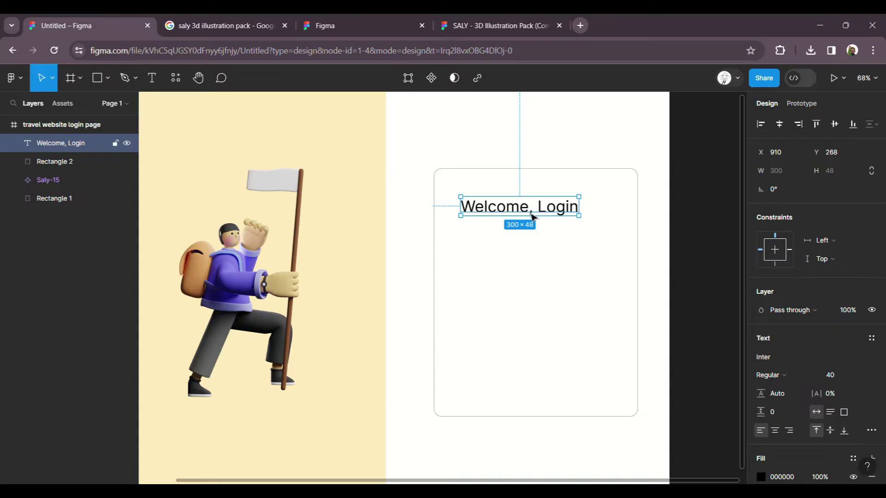
key("ctrl+b")
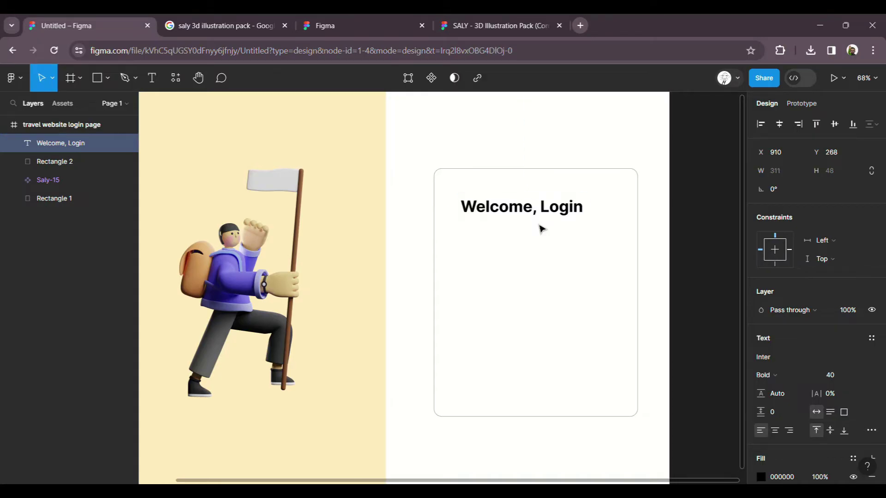
left_click(761, 476)
left_click(760, 474)
left_click(760, 475)
left_click_drag(614, 308, 600, 309)
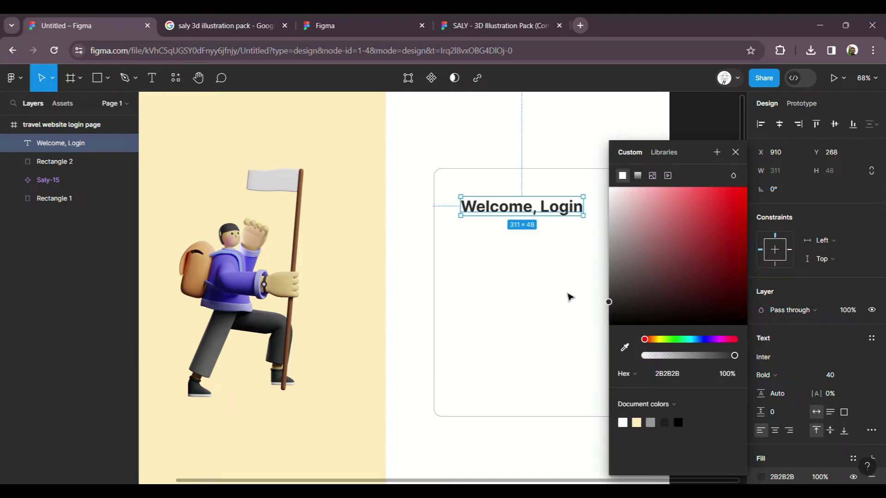
left_click(417, 249)
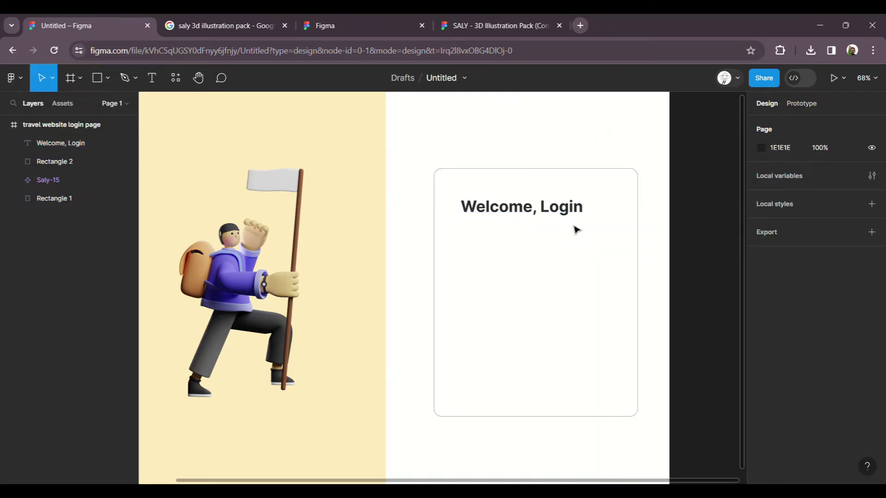
Step: Move the 'Welcome, Login' heading to X 898, Y 248 inside the card
scroll(568, 226, "up", 3)
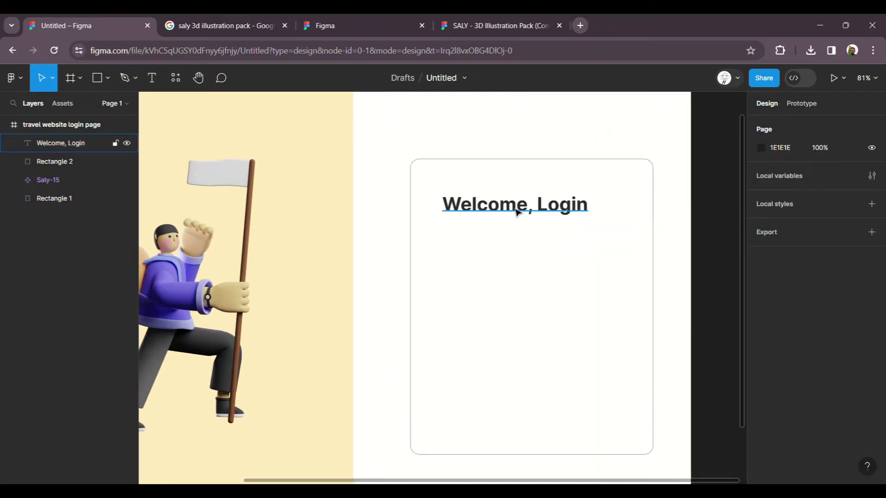
left_click_drag(518, 204, 514, 202)
left_click(530, 142)
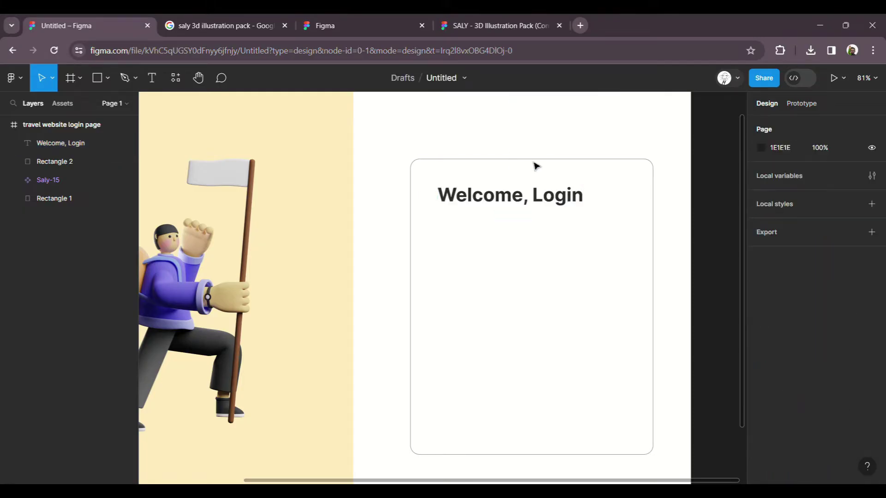
left_click(539, 205)
left_click(511, 130)
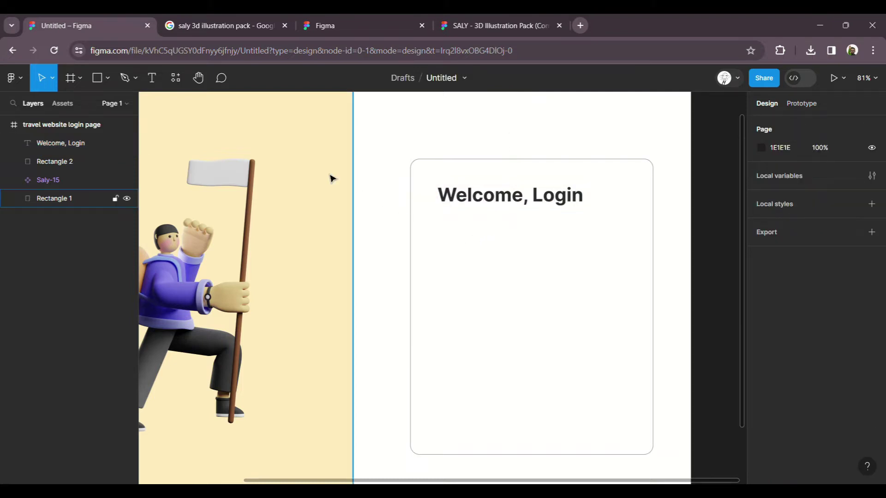
Step: Draw a 380 × 50 input box below the heading
left_click(102, 80)
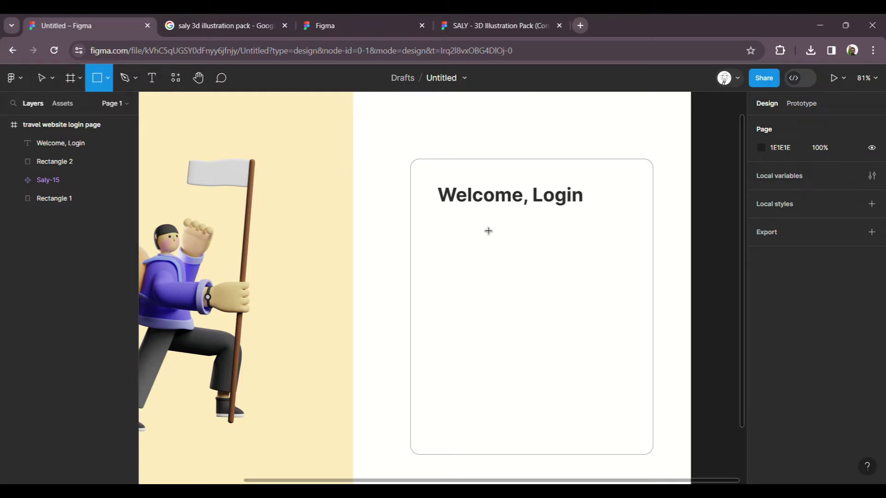
left_click_drag(440, 223, 618, 248)
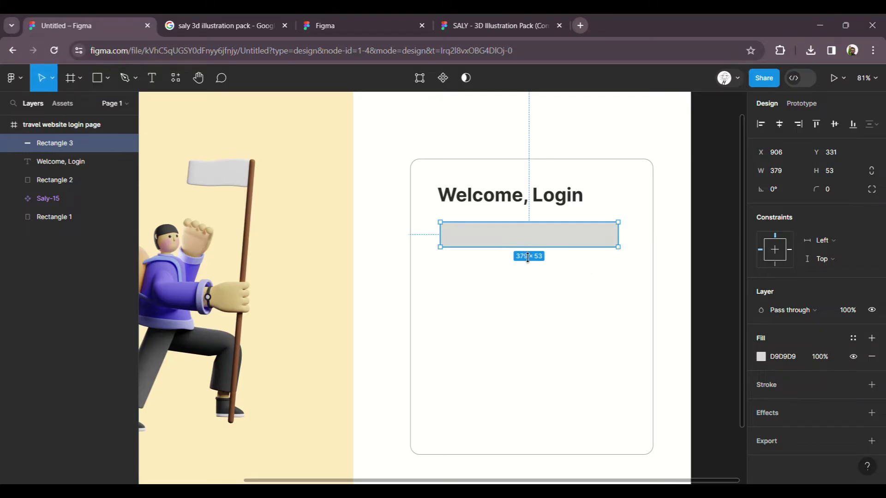
type("50")
key("Return")
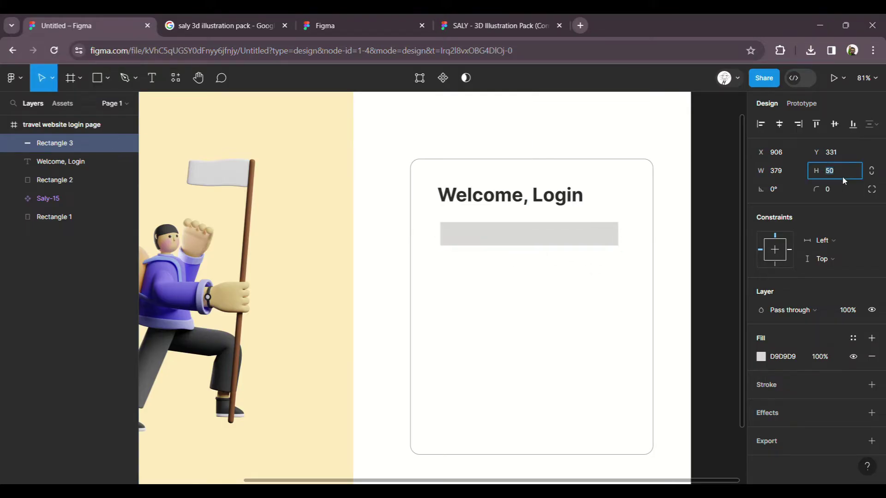
left_click(785, 171)
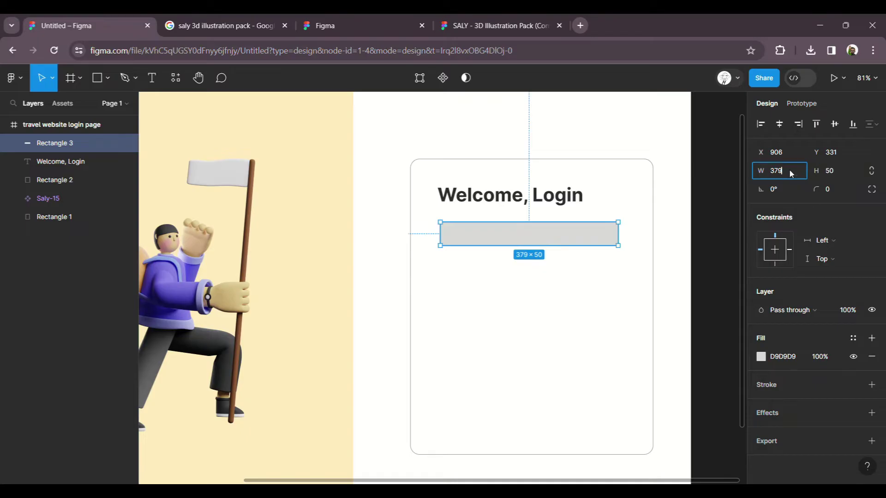
type("380")
key("Return")
Step: Fill the input box white FFFFFF and give it a border
left_click(761, 357)
type("FFFFFF")
key("Return")
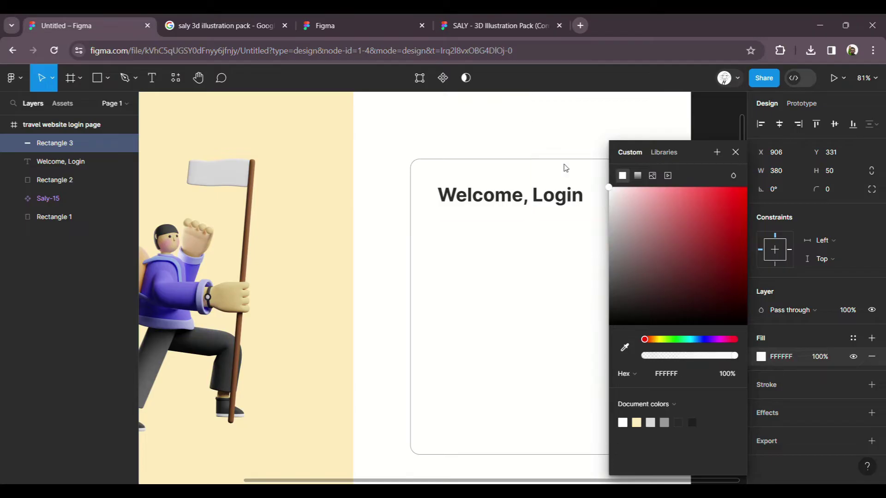
left_click(775, 388)
left_click(775, 387)
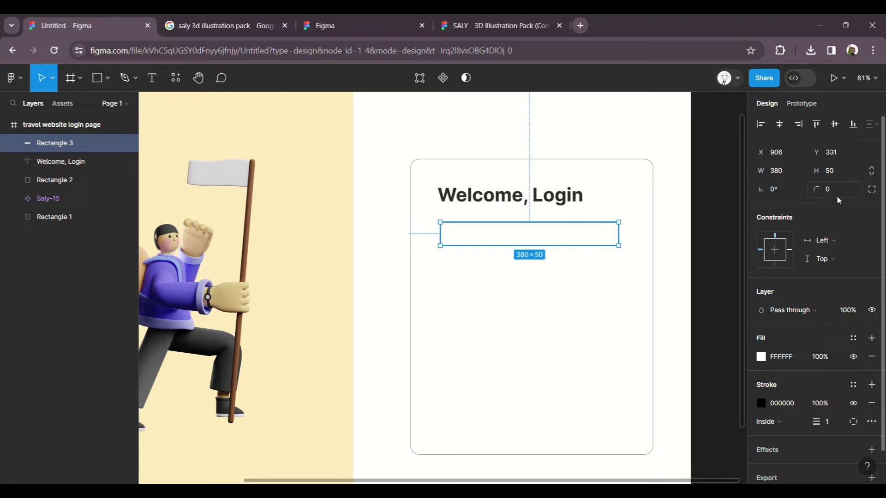
Step: Round the box corners to 6 and move it slightly lower on the card
type("10")
key("Return")
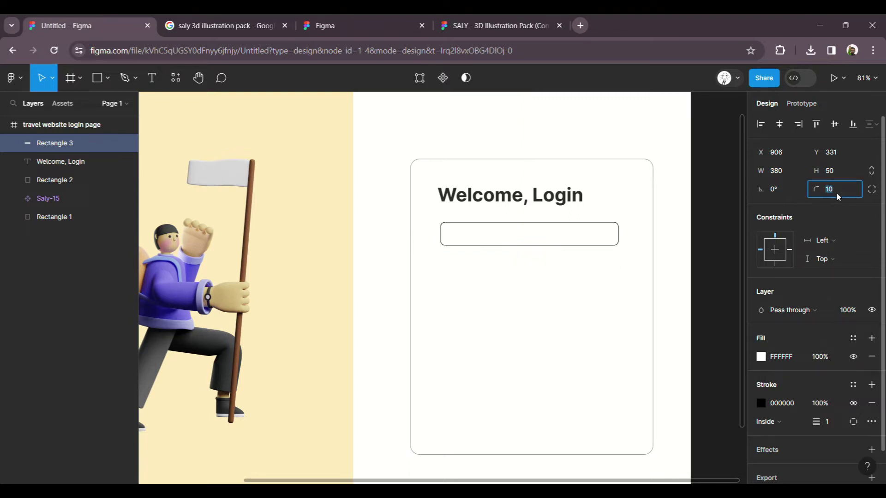
type("6")
key("Return")
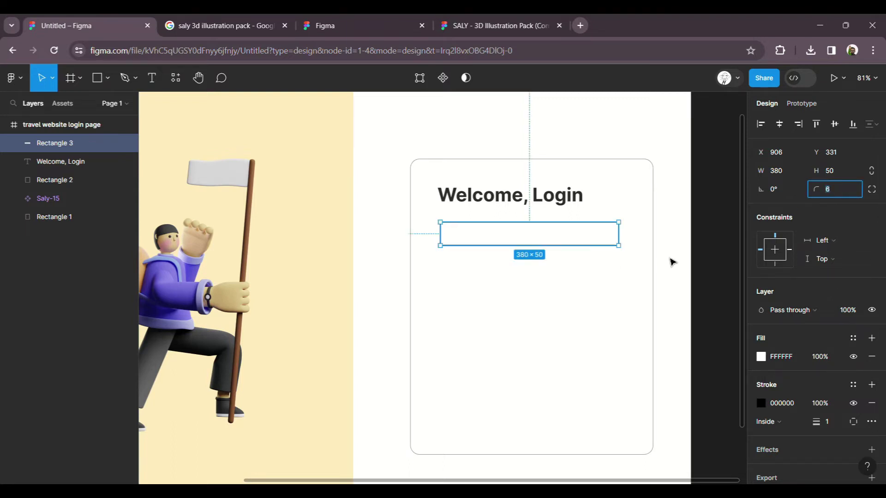
left_click(675, 278)
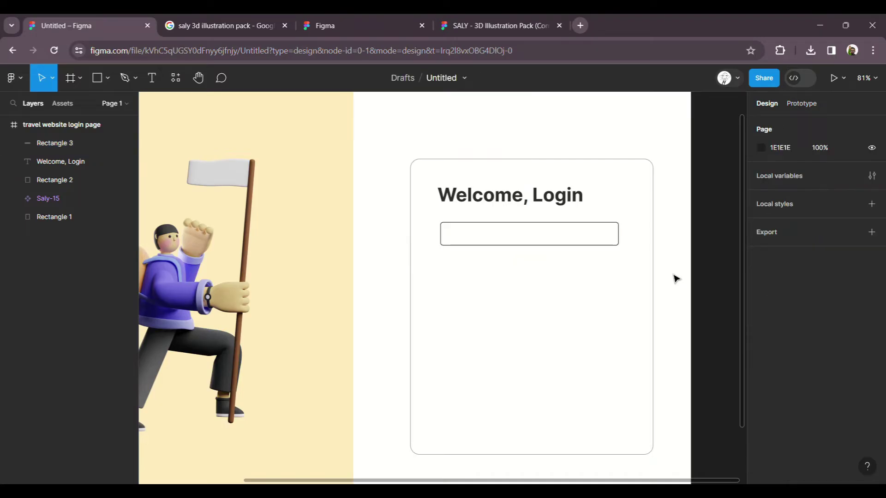
left_click_drag(533, 241, 533, 256)
scroll(554, 221, "up", 5)
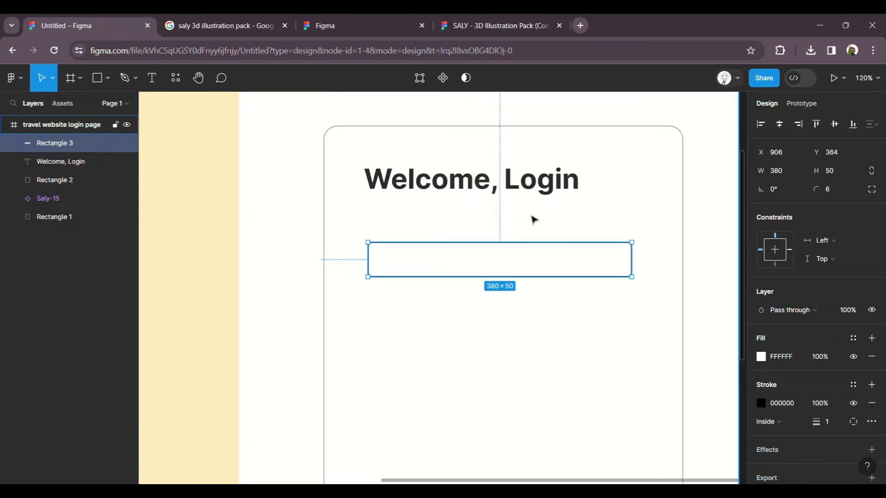
scroll(548, 216, "up", 1)
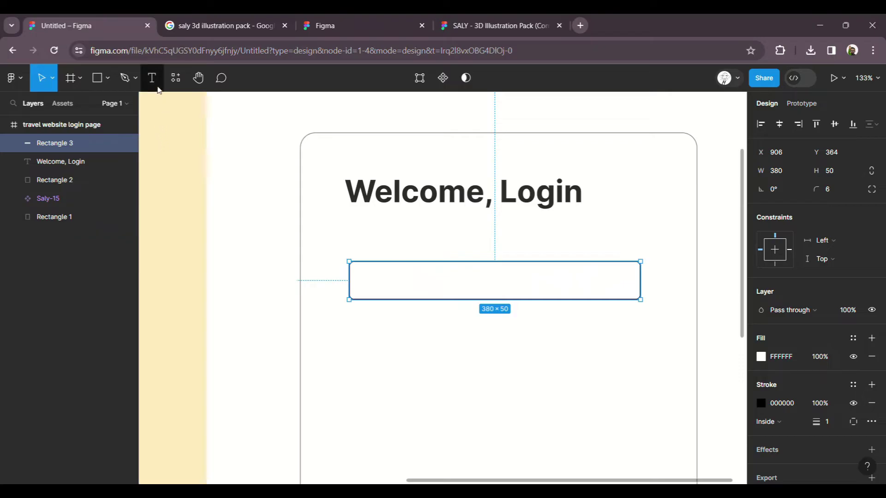
Step: Add an 'Email Address / Mobile Number' label in regular size 16 above the box
left_click(152, 78)
left_click(361, 249)
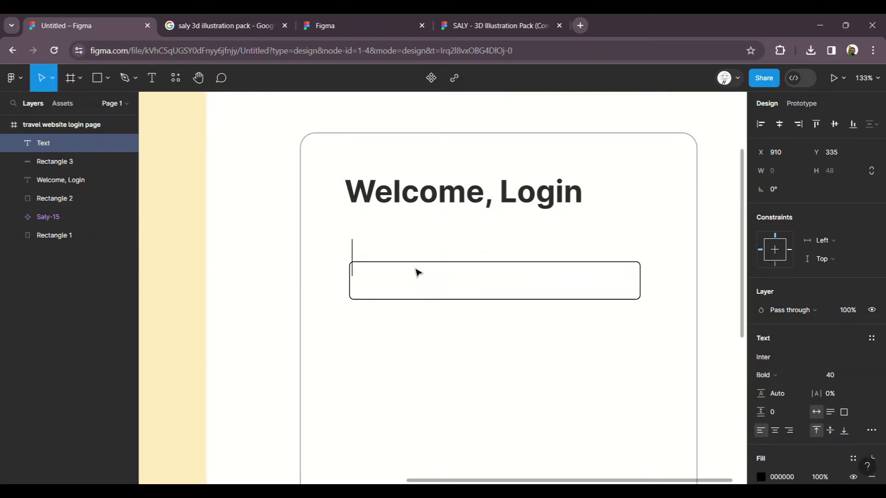
type("Email Ad")
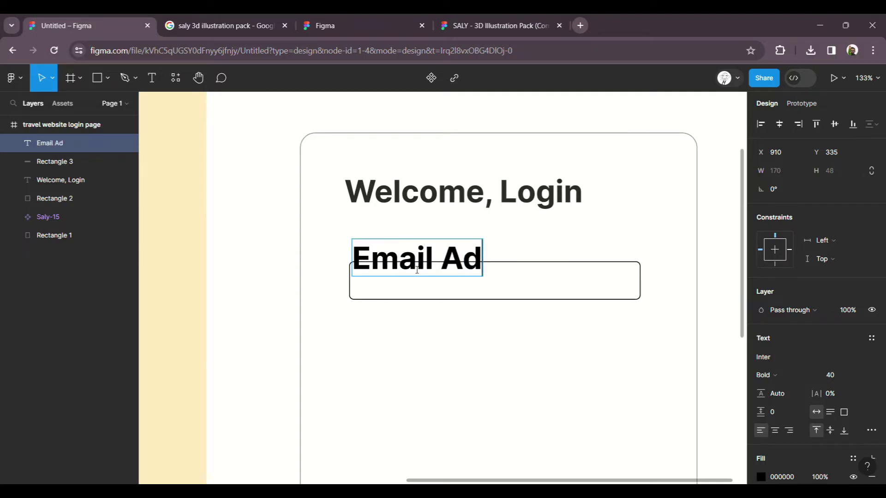
type("dress / ")
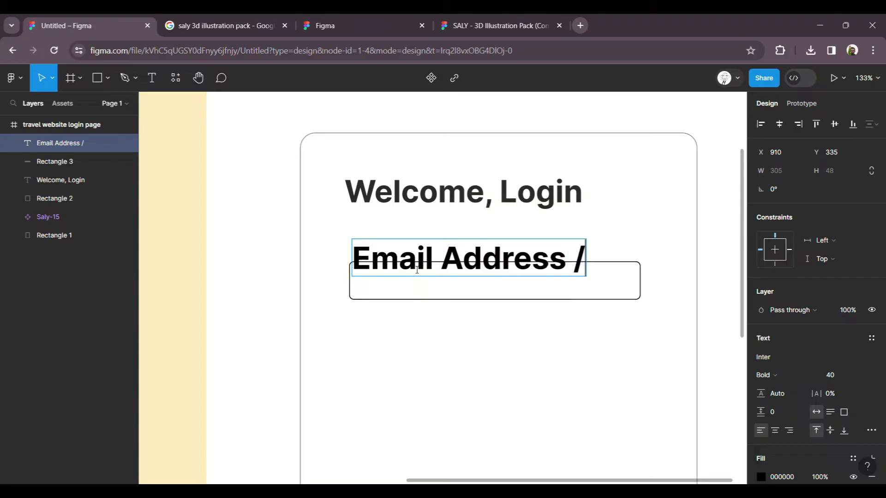
type("Mobile")
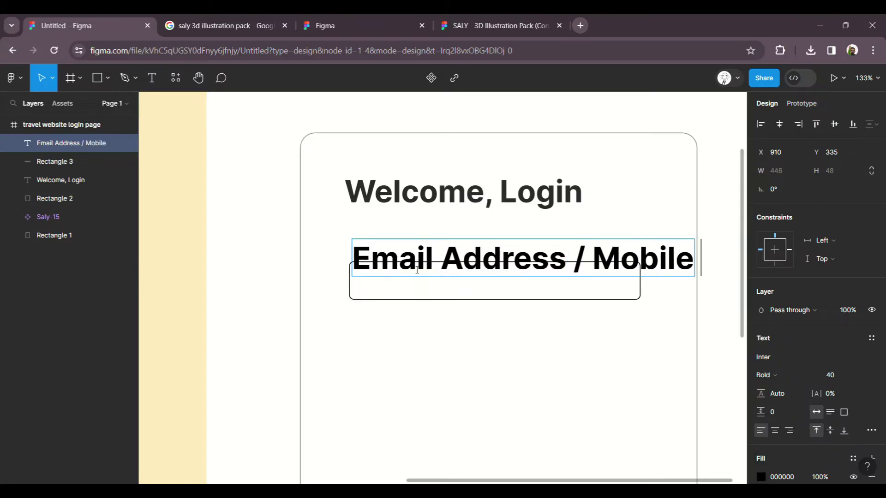
type(" Number")
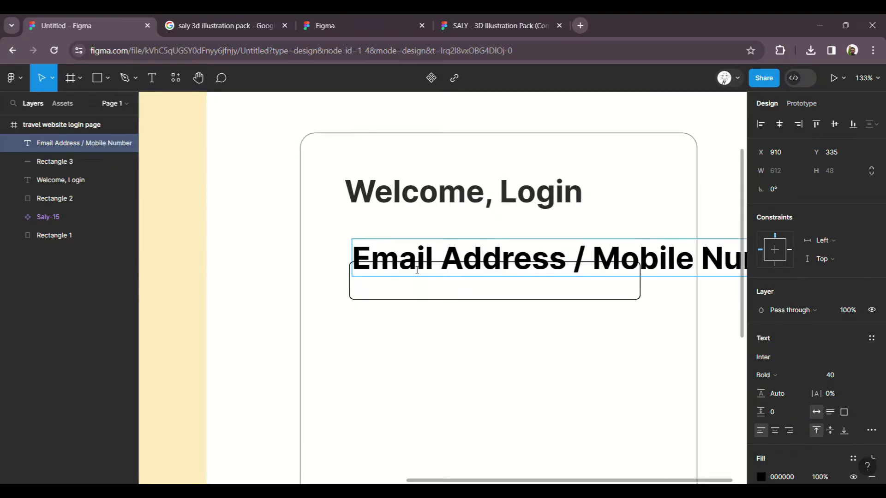
key("ctrl+a")
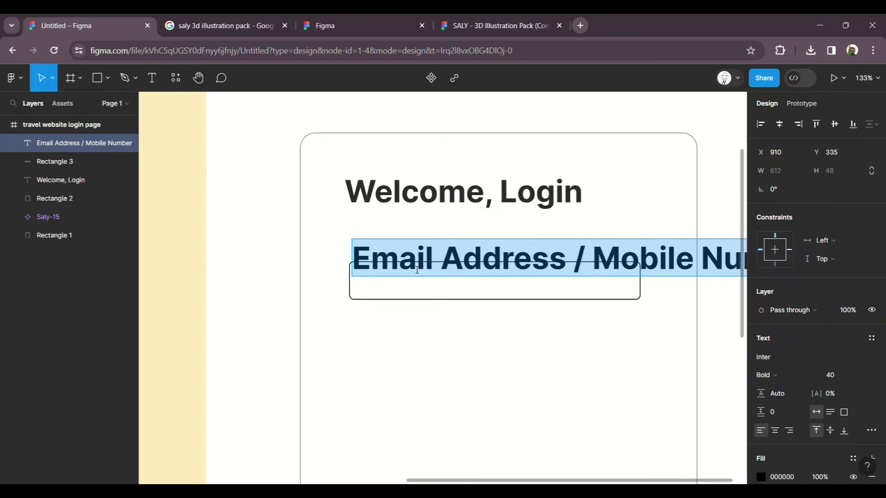
key("ctrl+b")
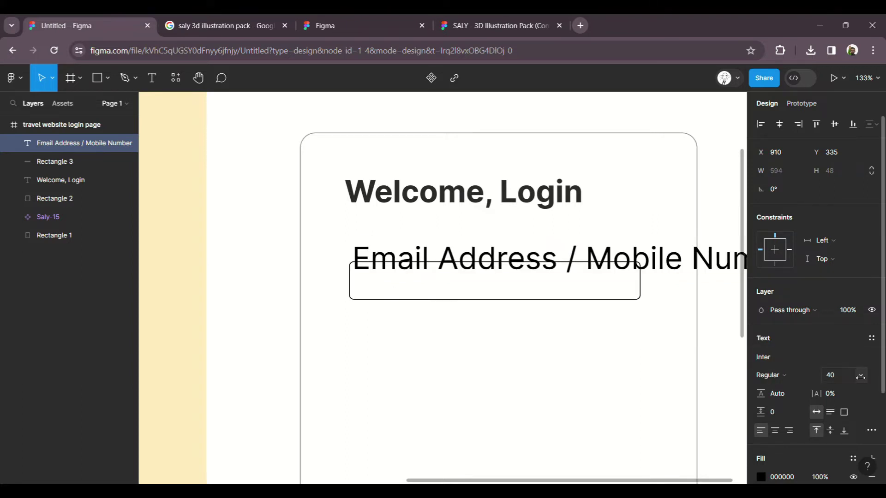
left_click(854, 375)
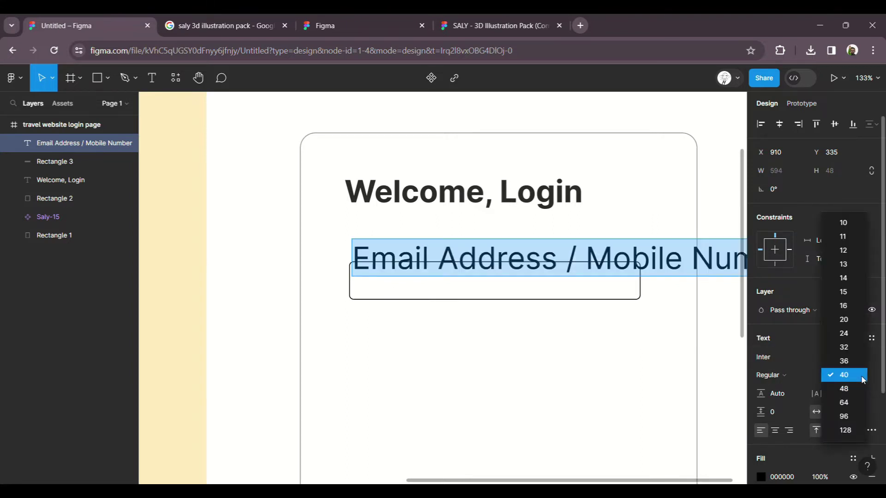
left_click(846, 307)
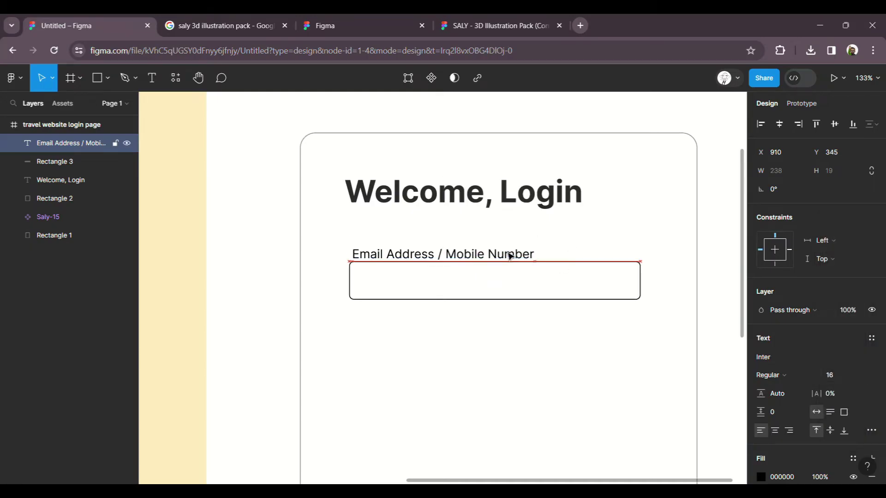
left_click_drag(439, 252, 436, 253)
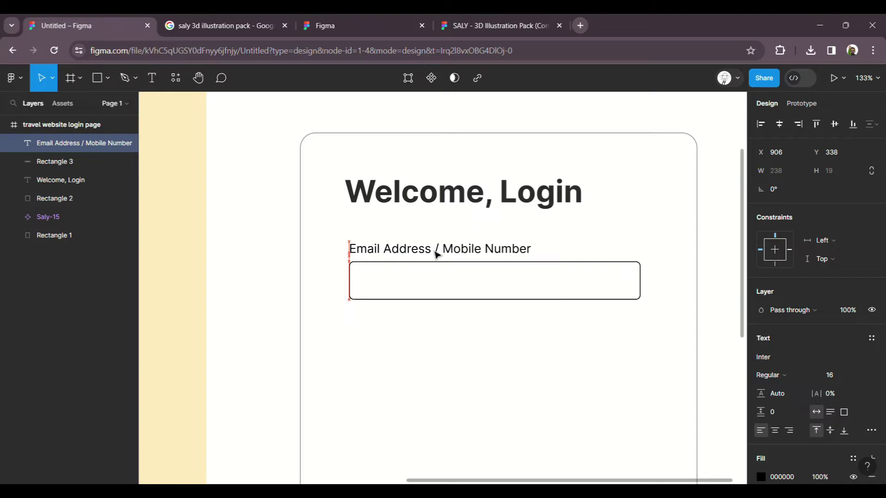
left_click_drag(436, 254, 436, 253)
Step: Duplicate the Email Address / Mobile Number label with Ctrl+D
key("Escape")
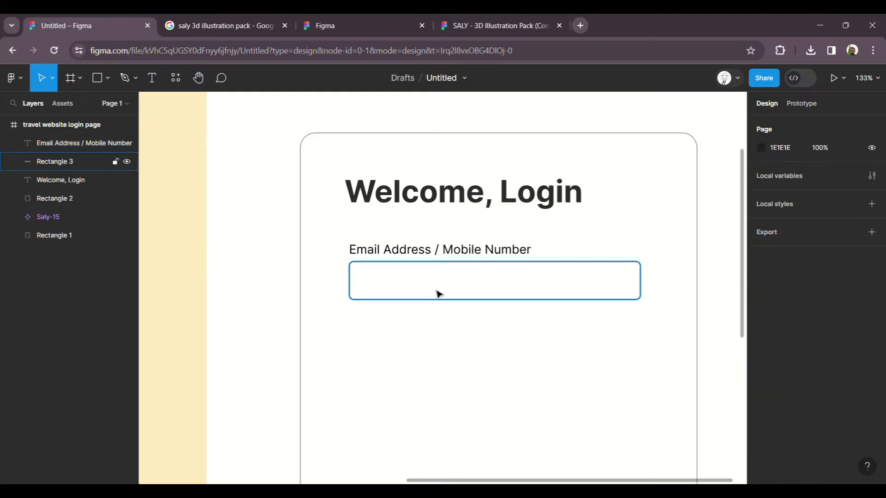
left_click(437, 291)
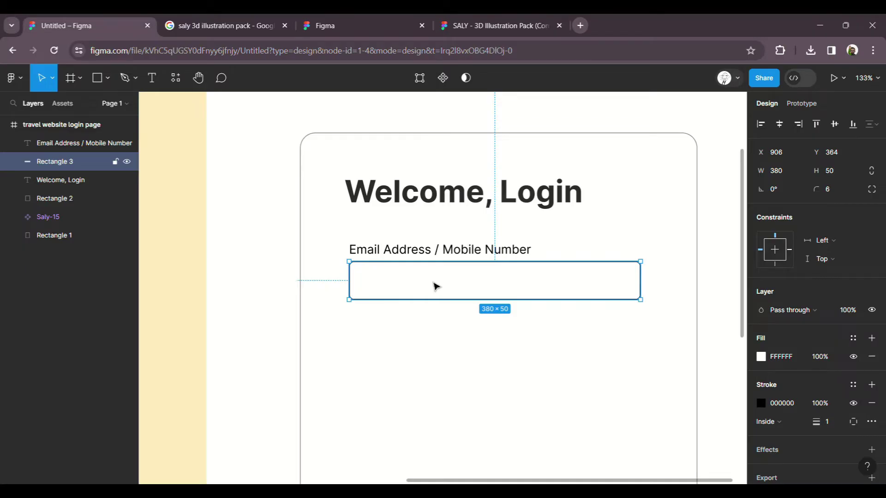
left_click(440, 255)
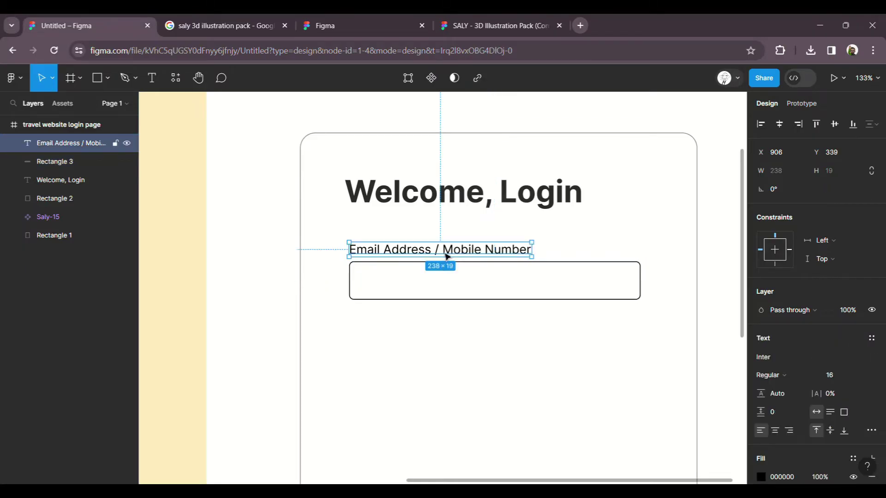
key("ctrl+d")
Step: Move the copied label into the input box and replace it with a sample e-mail address
left_click_drag(446, 256, 443, 289)
double_click(438, 285)
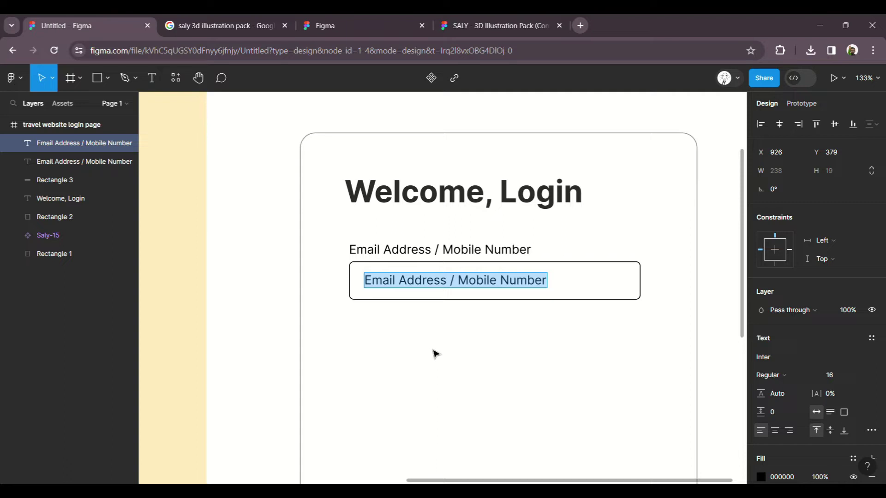
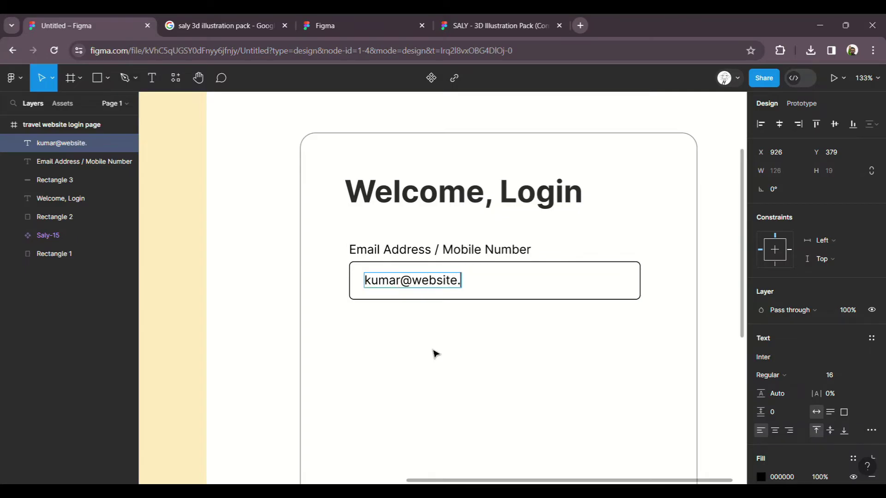
key("Escape")
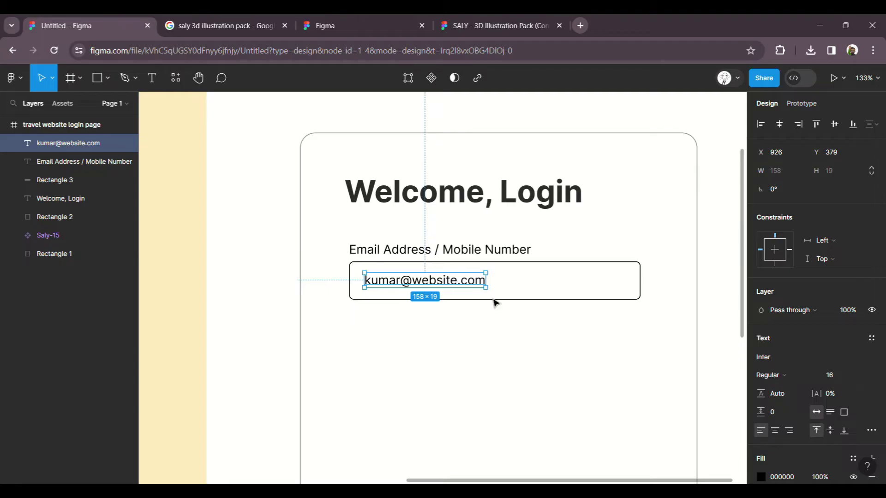
scroll(826, 346, "down", 3)
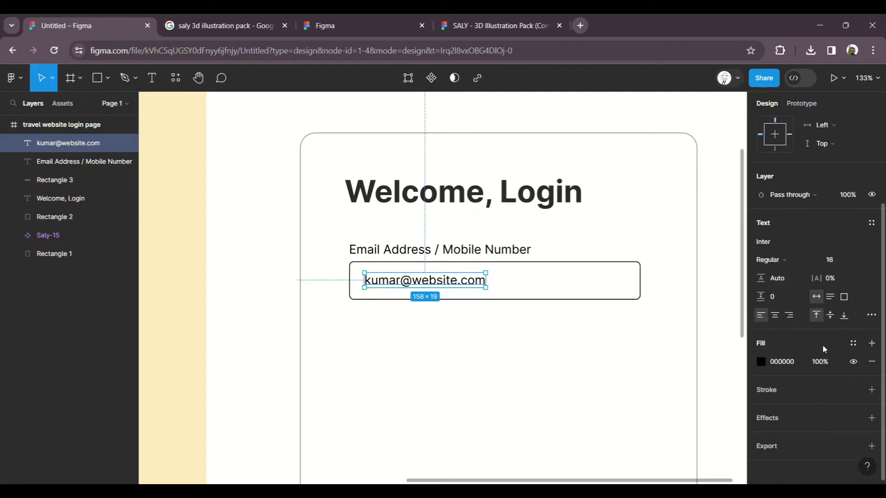
scroll(811, 247, "up", 3)
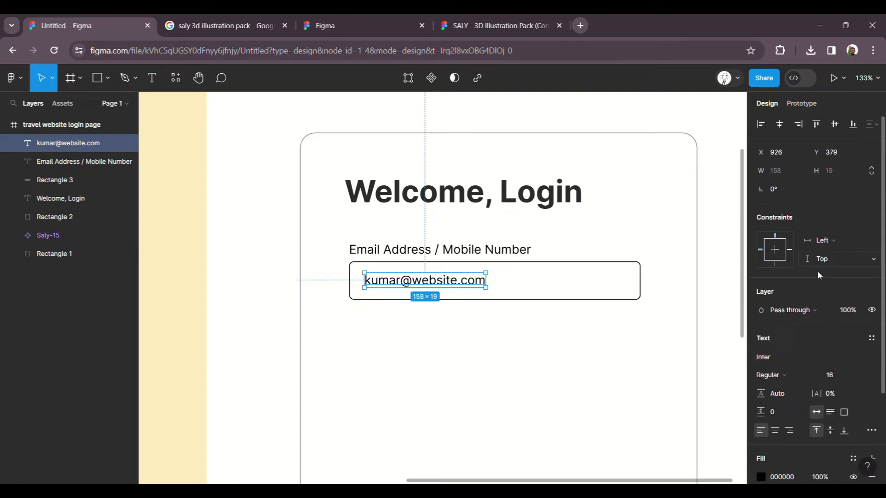
Step: Set the placeholder text layer's opacity to 30%
left_click(848, 310)
type("30")
key("Return")
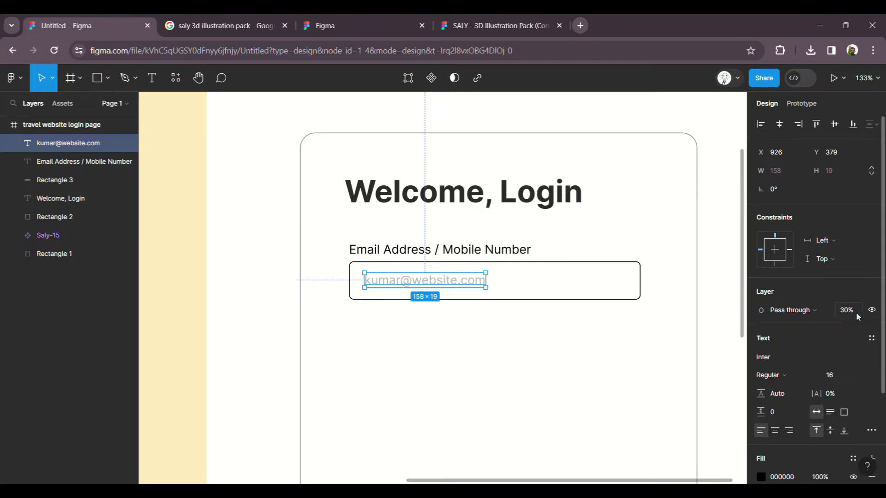
left_click(531, 355)
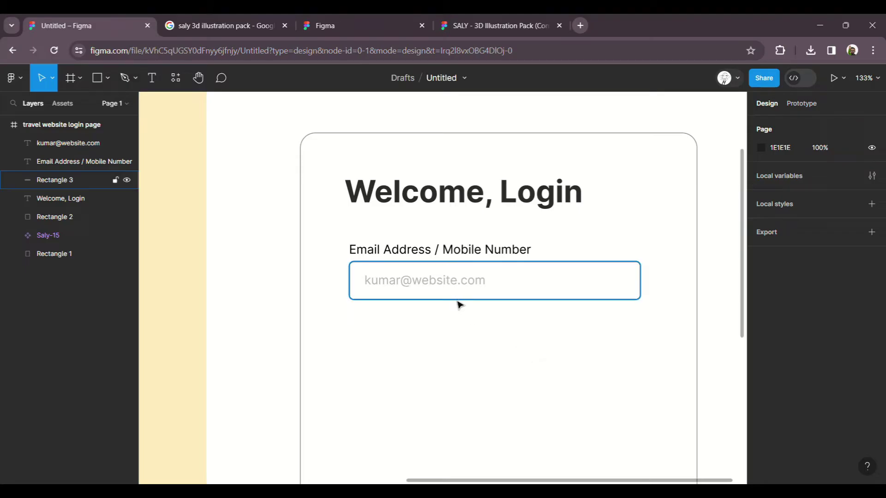
scroll(460, 293, "down", 1)
scroll(460, 292, "down", 1)
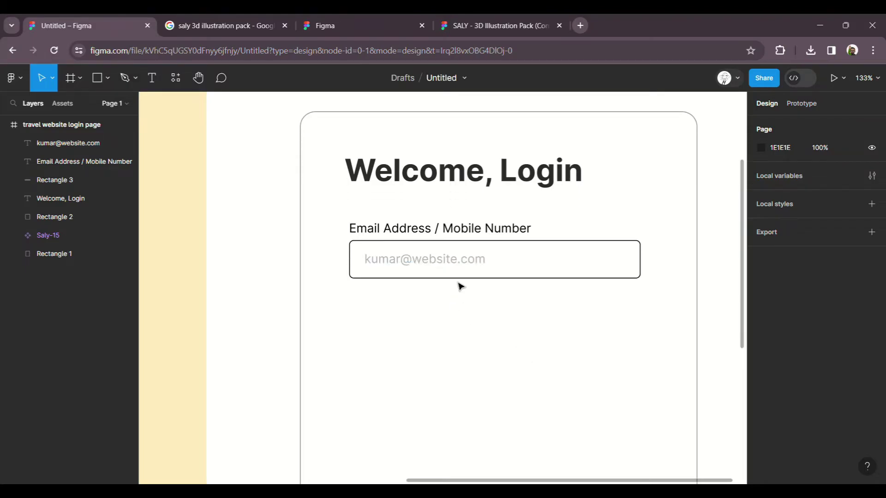
Step: Duplicate the email label, move it beside the original, and change its text to *
left_click(456, 264)
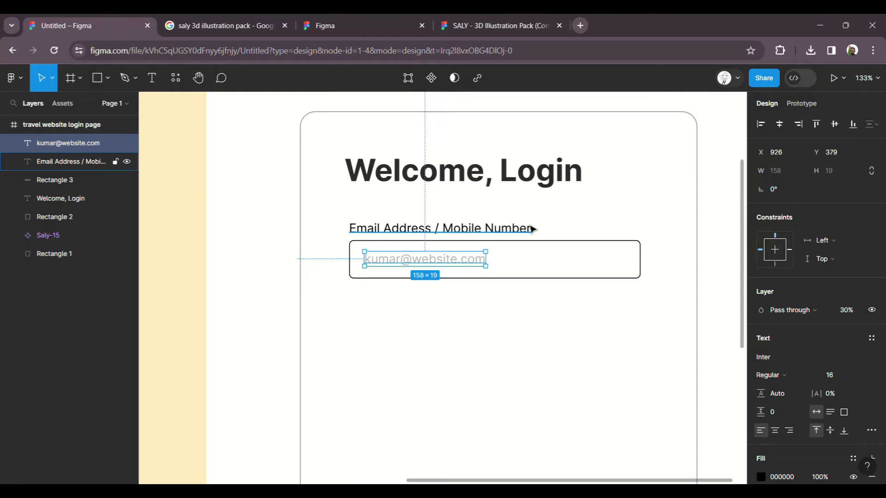
double_click(534, 230)
key("Escape")
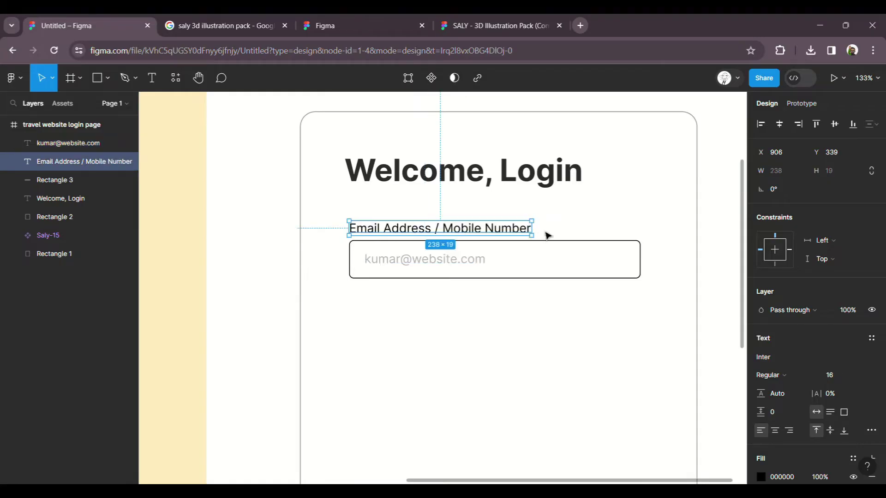
key("ctrl+d")
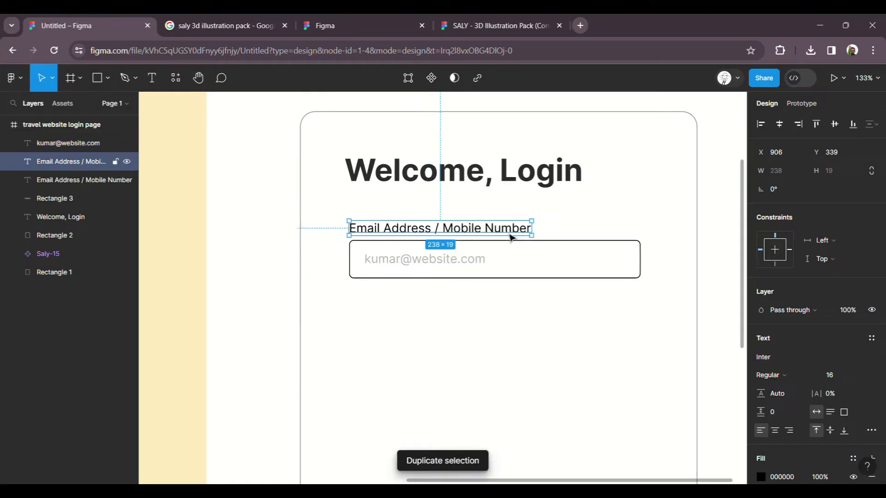
left_click_drag(508, 234, 697, 240)
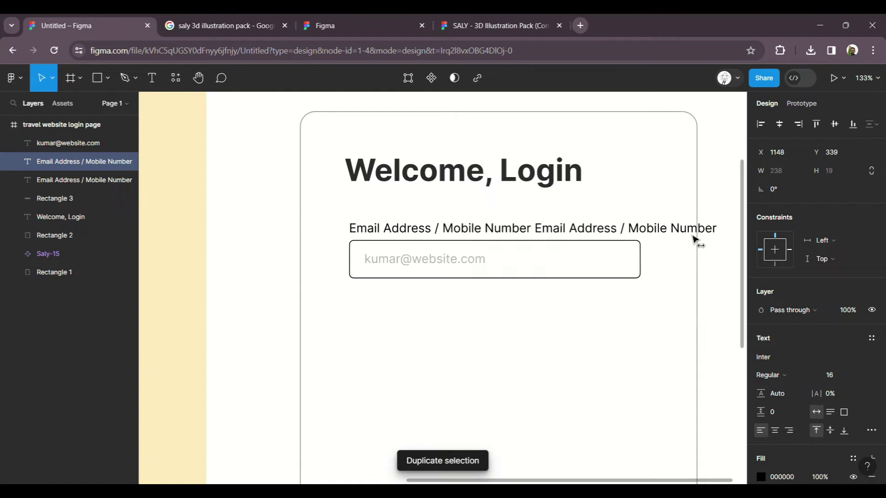
double_click(570, 238)
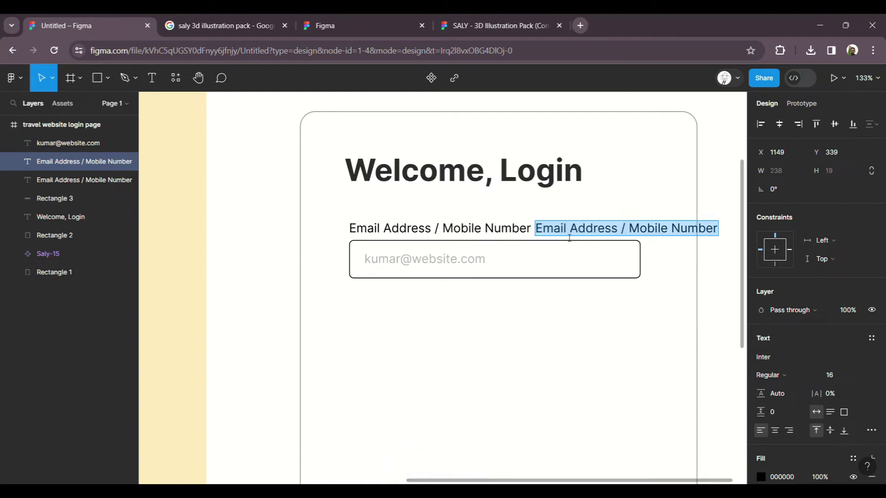
type("*")
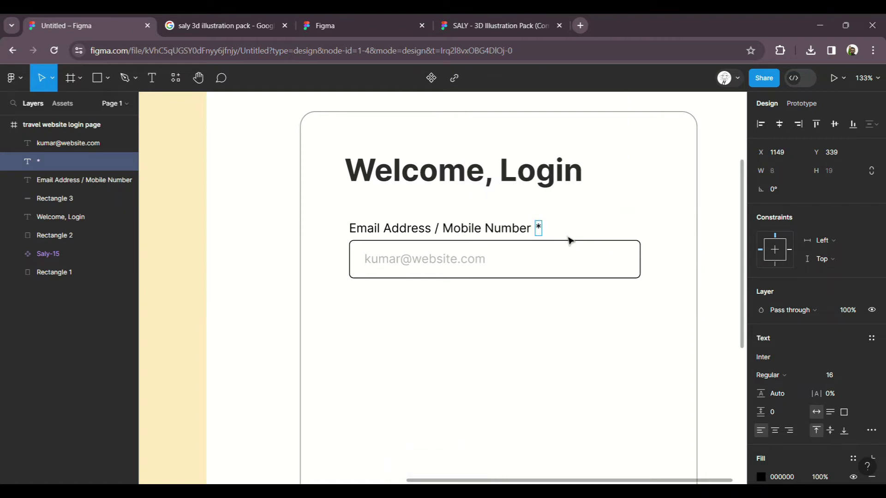
key("Escape")
Step: Colour the asterisk pure red FF0000
scroll(796, 391, "down", 3)
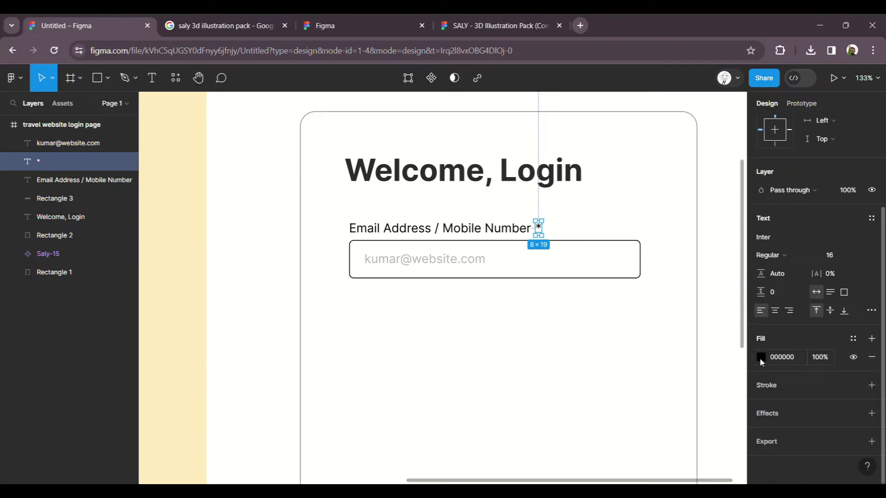
left_click(761, 361)
left_click(736, 199)
left_click(747, 187)
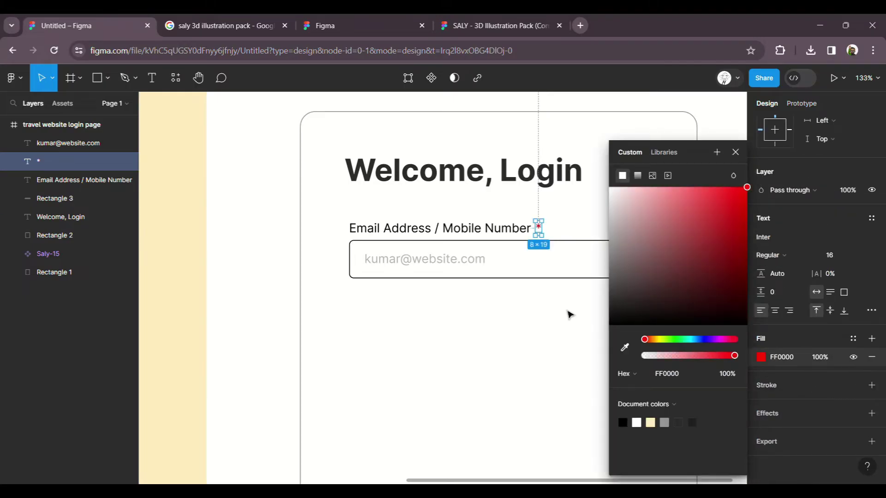
left_click(568, 311)
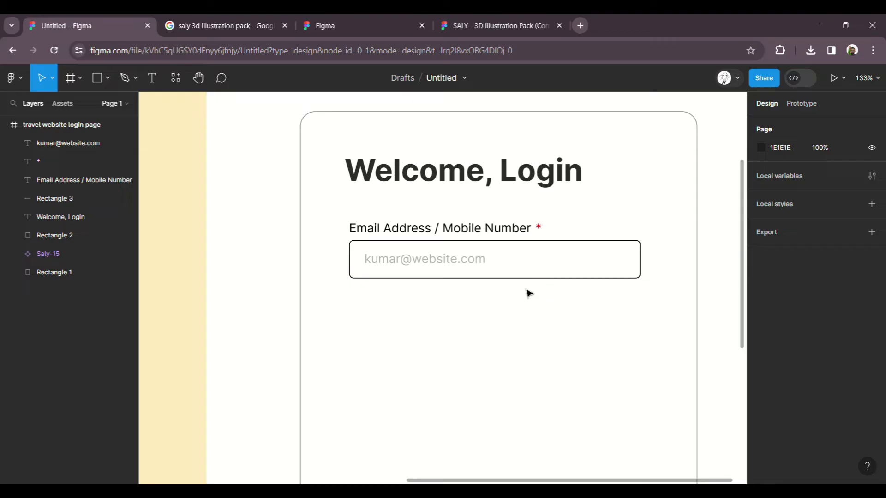
Step: Select the email placeholder, input box, label and asterisk together
left_click(451, 263)
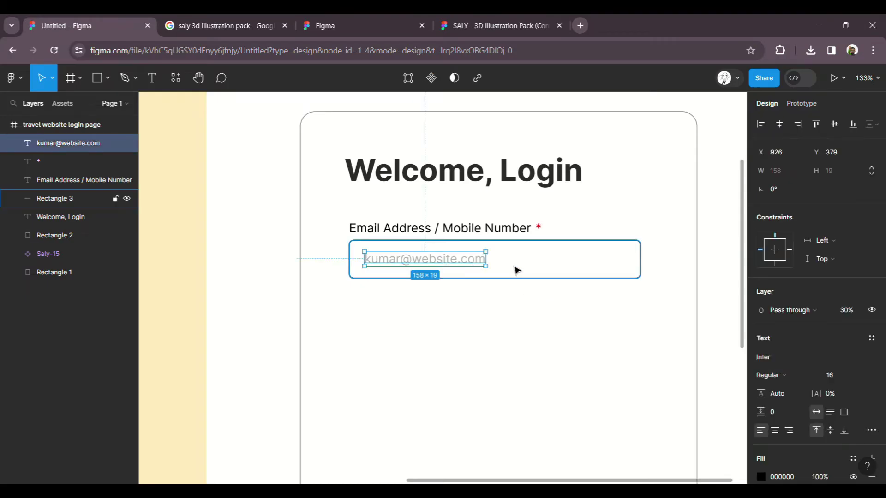
left_click(510, 269, "shift")
left_click(497, 238, "shift")
left_click(539, 229, "shift")
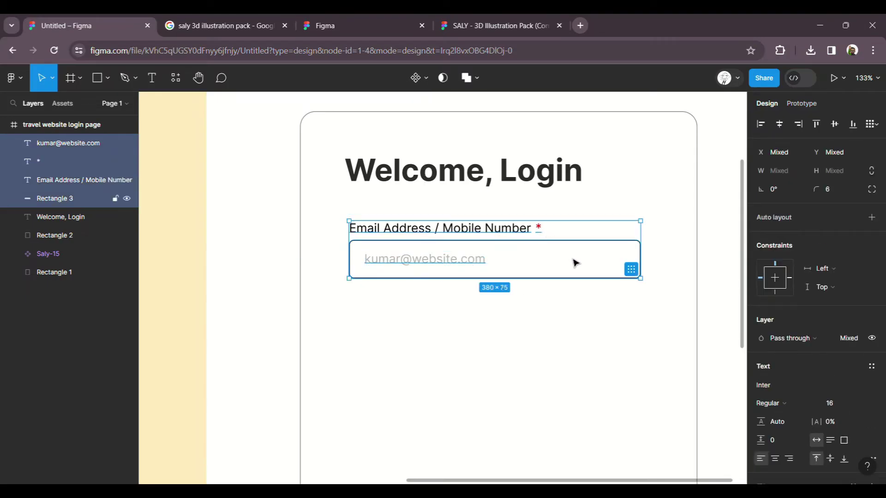
Step: Group the email field layers and place a duplicate of the group below it
key("ctrl+g")
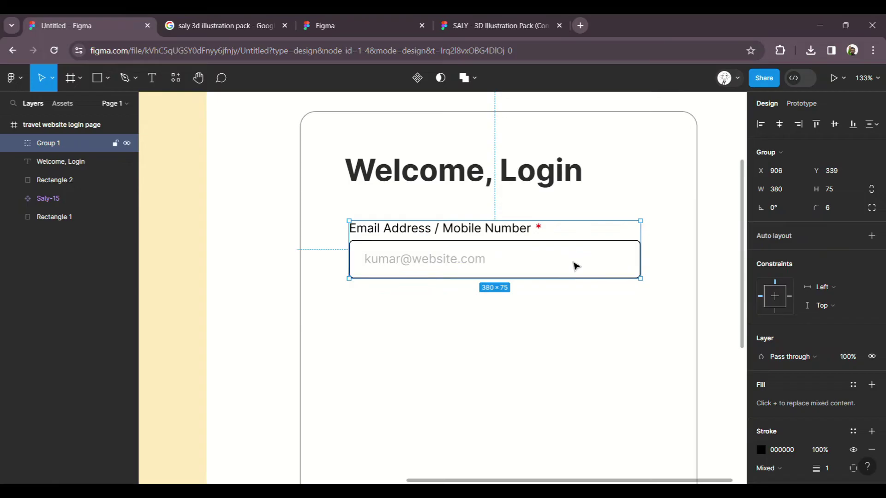
key("ctrl+d")
left_click_drag(514, 263, 510, 340)
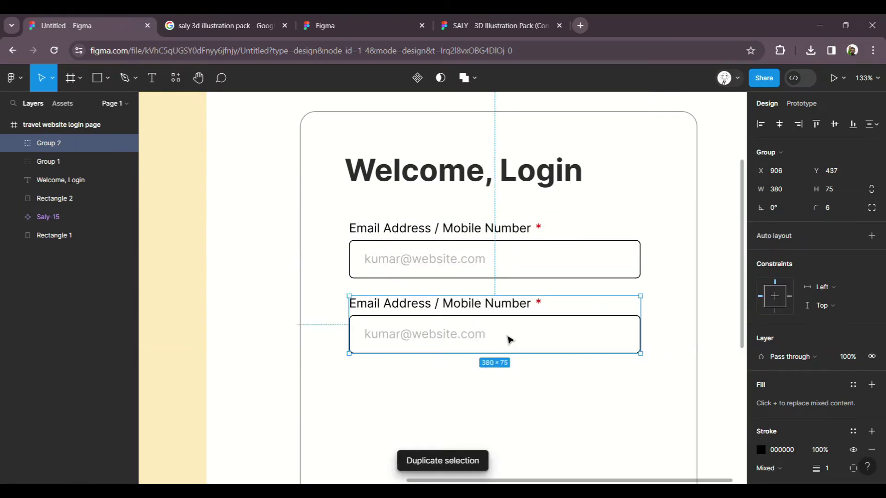
key("shift+Down")
key("shift+Up")
key("Down")
key("Down")
key("Down")
key("Down")
key("Down")
key("Down")
Step: Relabel the copy 'Password', move its asterisk beside the word, and delete the placeholder
double_click(517, 313)
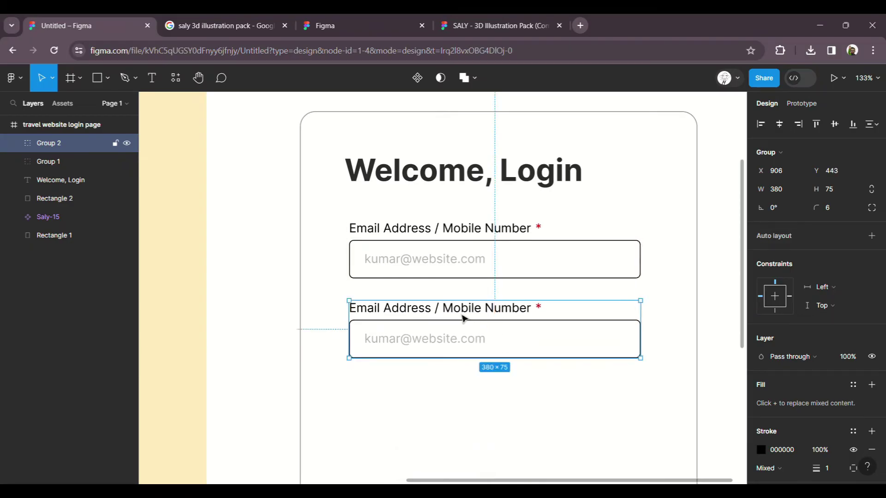
double_click(491, 315)
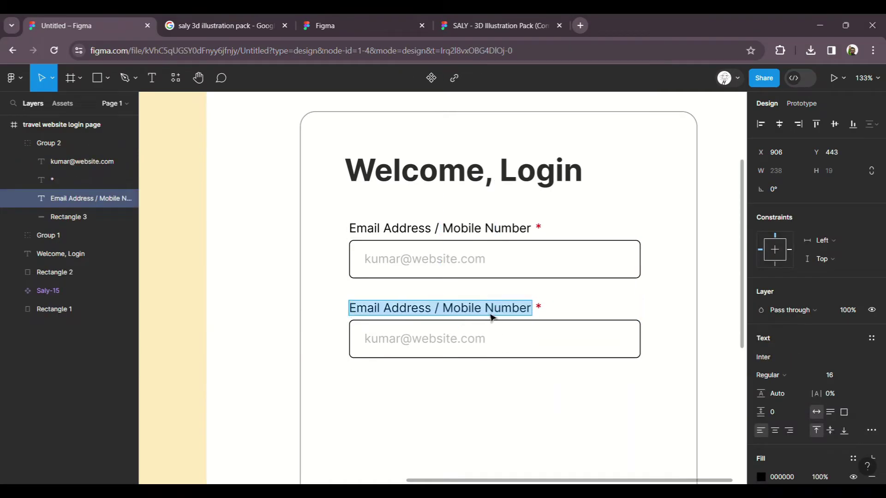
type("Password")
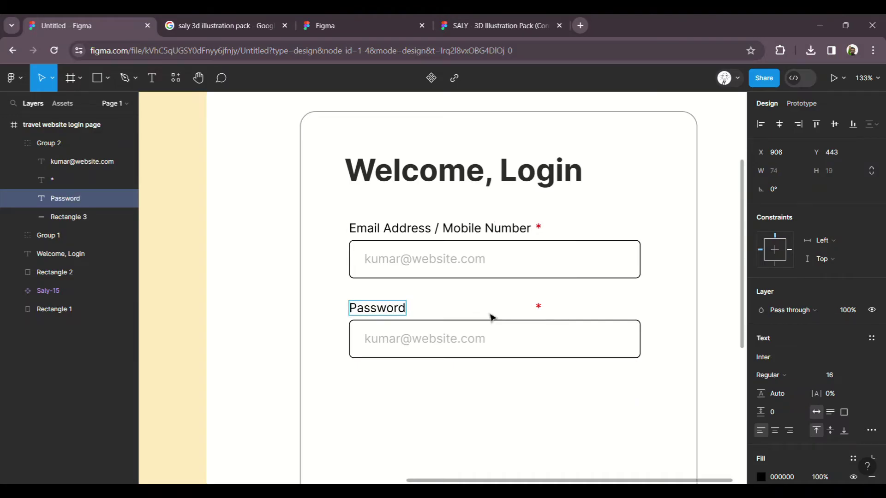
left_click(539, 307)
left_click_drag(541, 310, 416, 310)
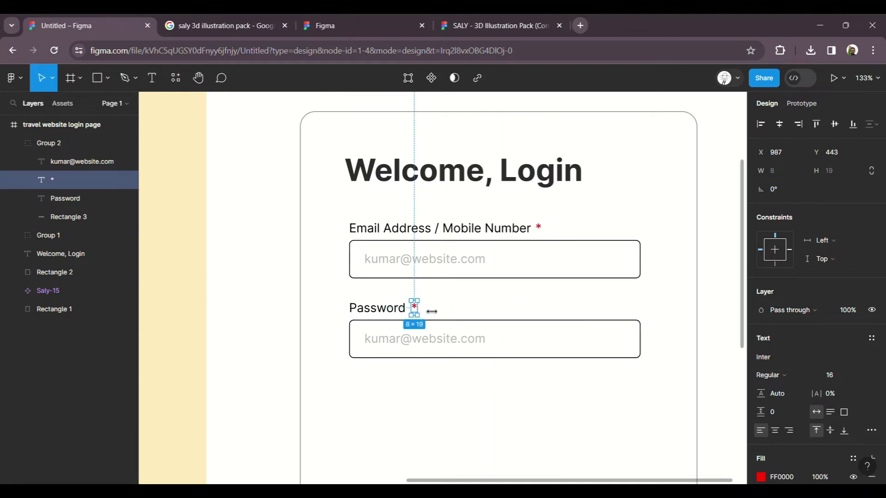
left_click(472, 318)
double_click(448, 342)
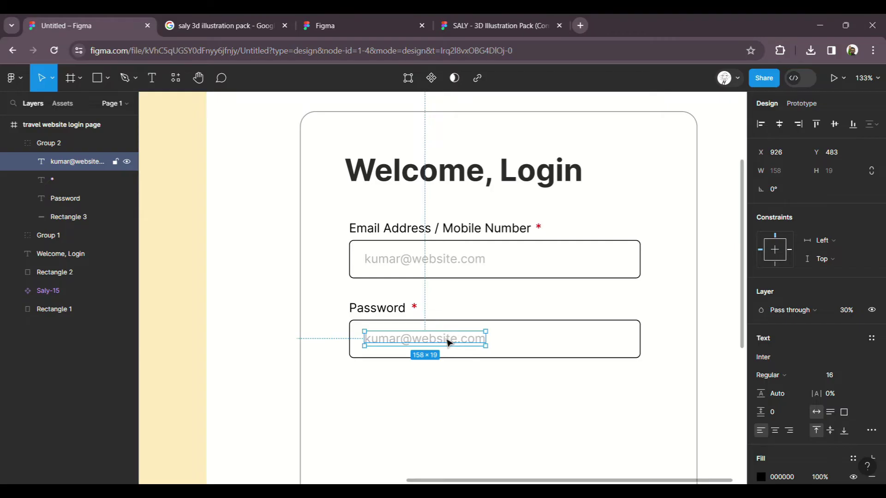
key("Delete")
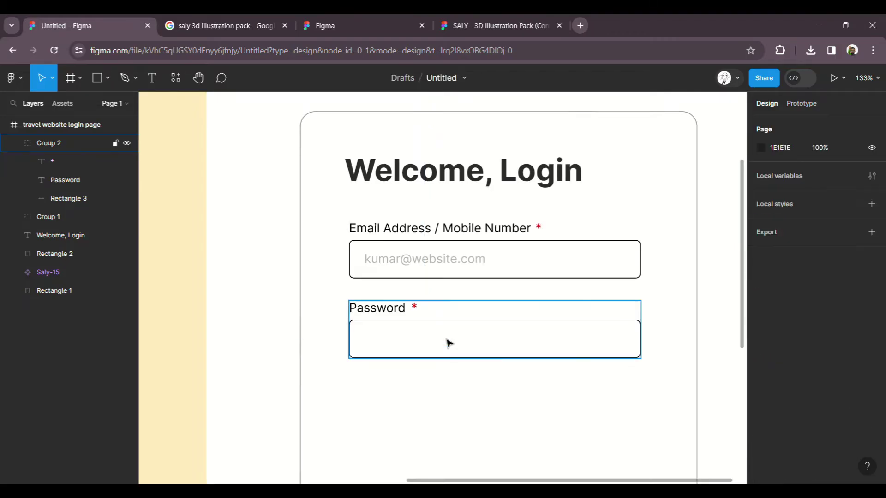
scroll(549, 351, "right", 3)
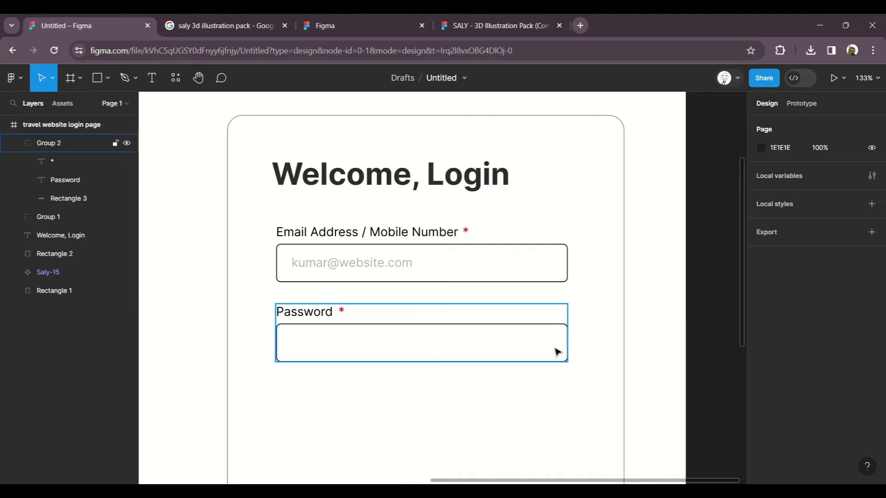
left_click(581, 346)
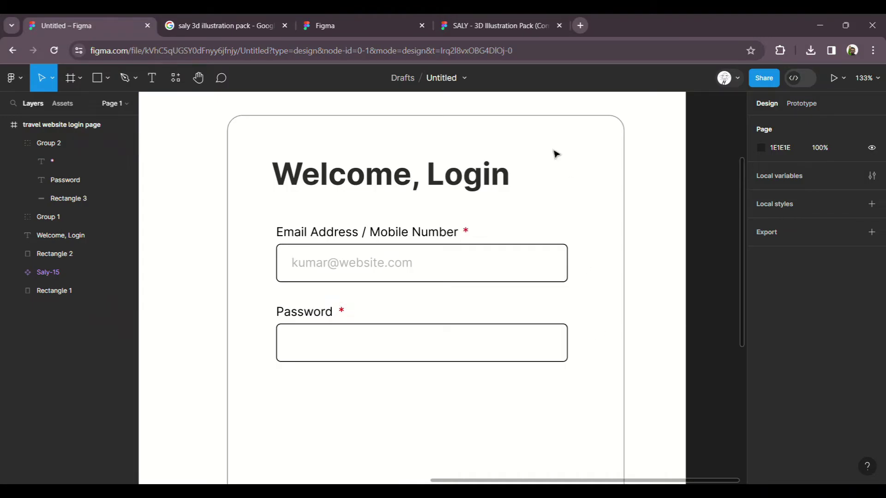
Step: Go to icones.js.org in a new tab and search all icon sets for 'eye'
left_click(580, 25)
type("ico")
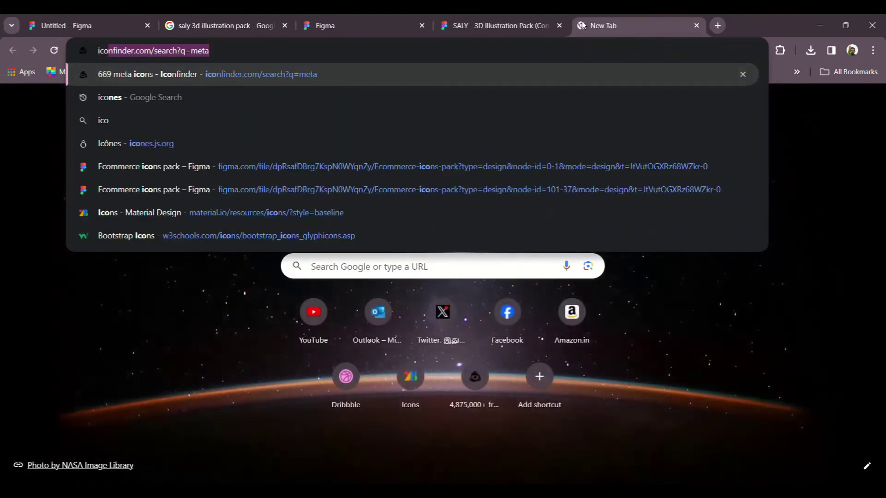
key("Down")
key("Down")
key("Down")
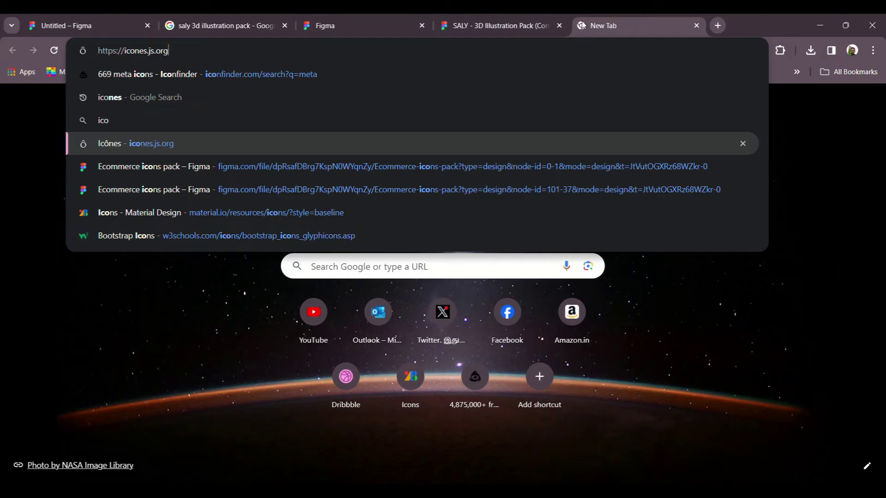
key("Return")
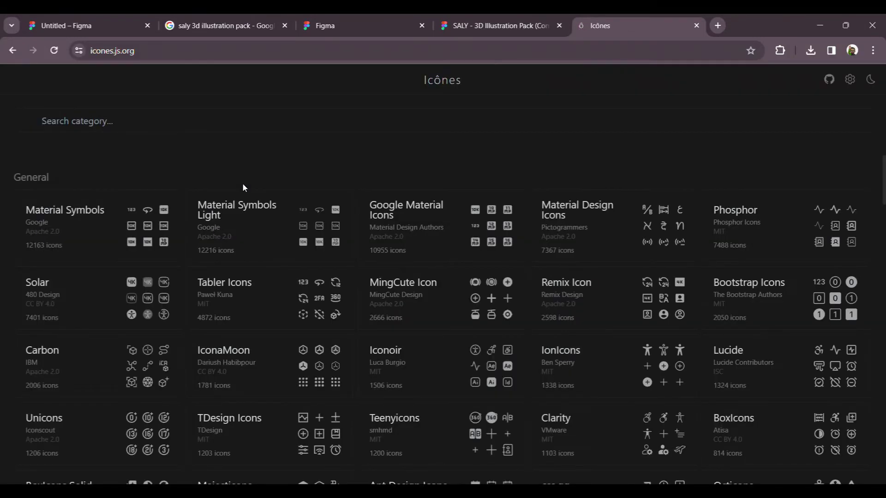
left_click(153, 132)
type("eye")
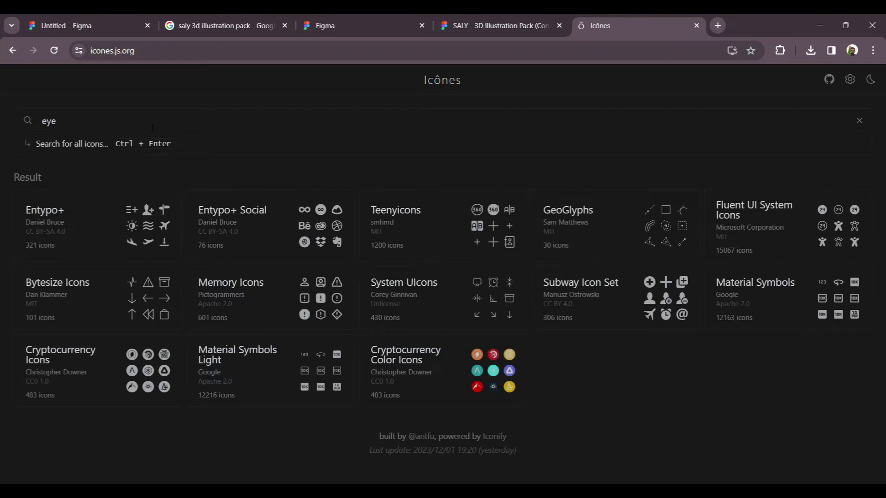
key("ctrl+Return")
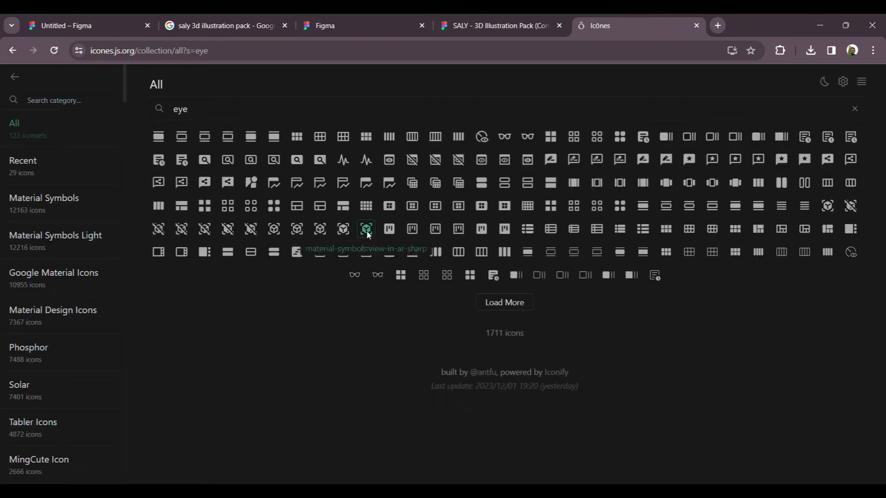
left_click(512, 303)
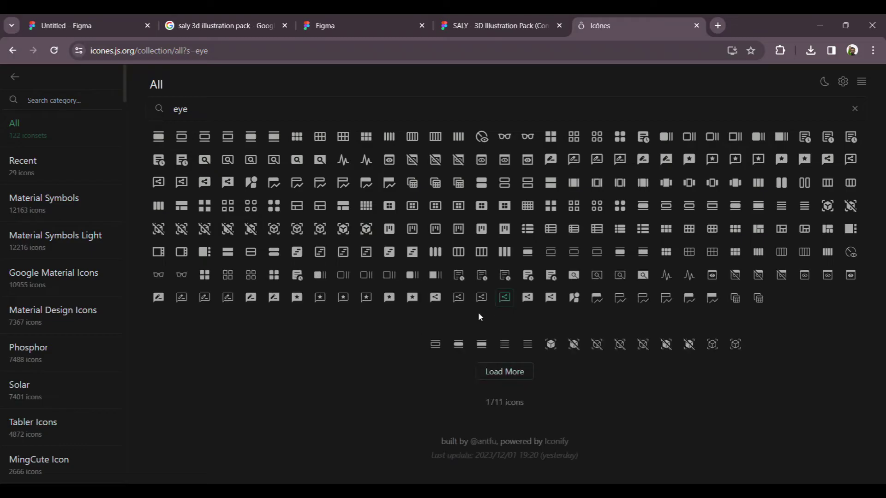
left_click(508, 370)
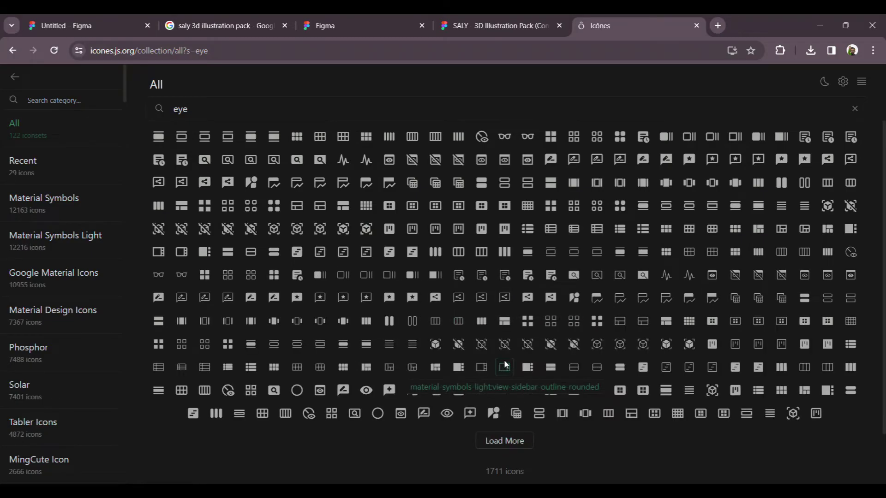
Step: Copy the akar-icons eye-open SVG and return to the Figma tab
left_click(212, 112)
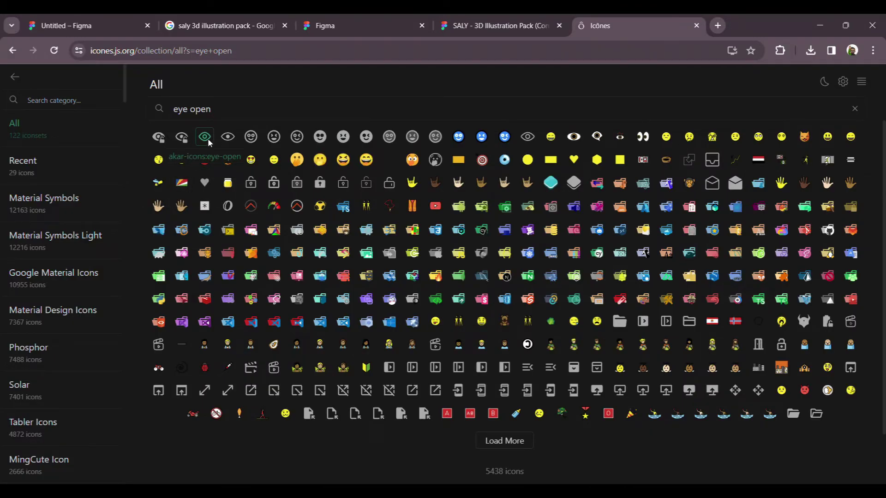
left_click(208, 138)
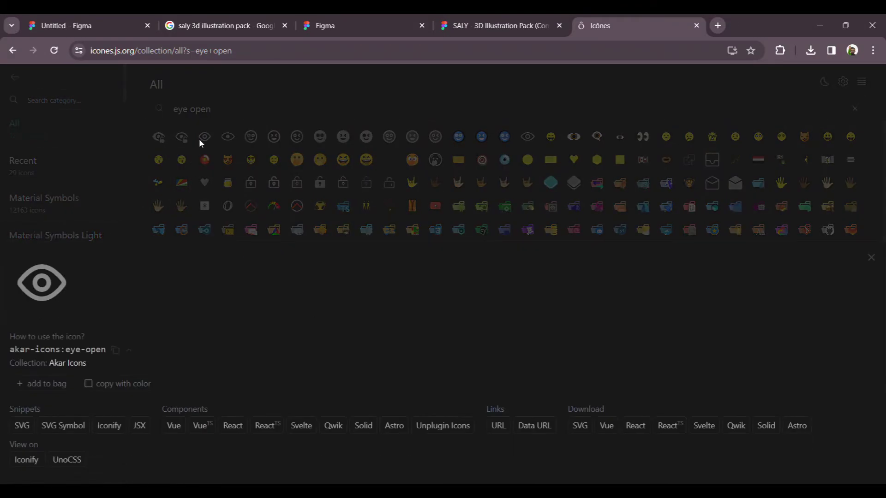
left_click(27, 429)
left_click(99, 28)
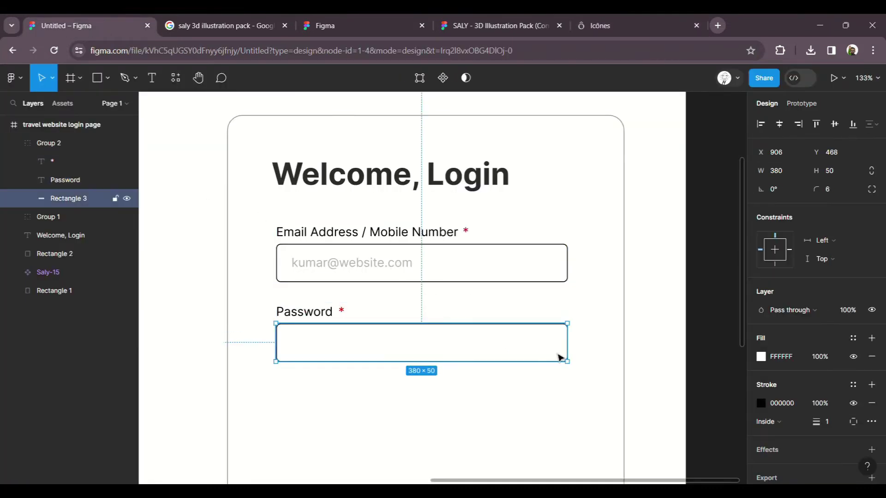
Step: Paste the eye-open icon and move it to the Password box's right end
scroll(555, 358, "up", 5)
key("ctrl+v")
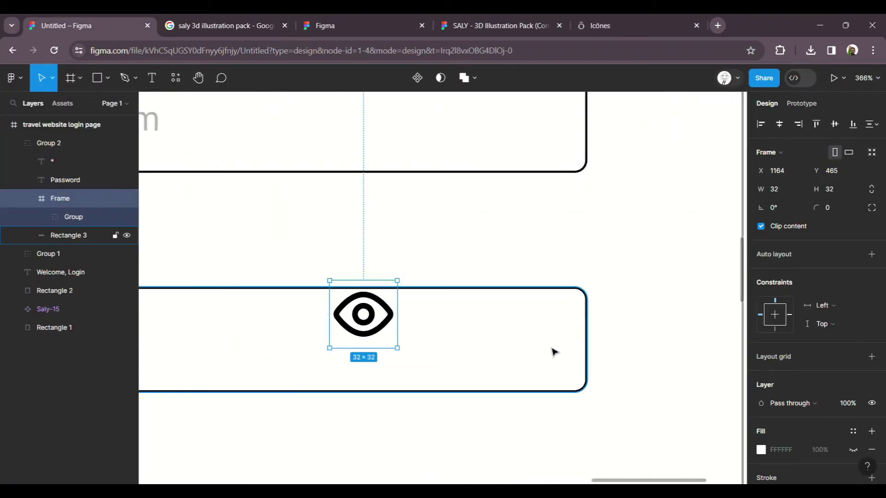
left_click_drag(384, 334, 539, 356)
scroll(610, 342, "down", 5)
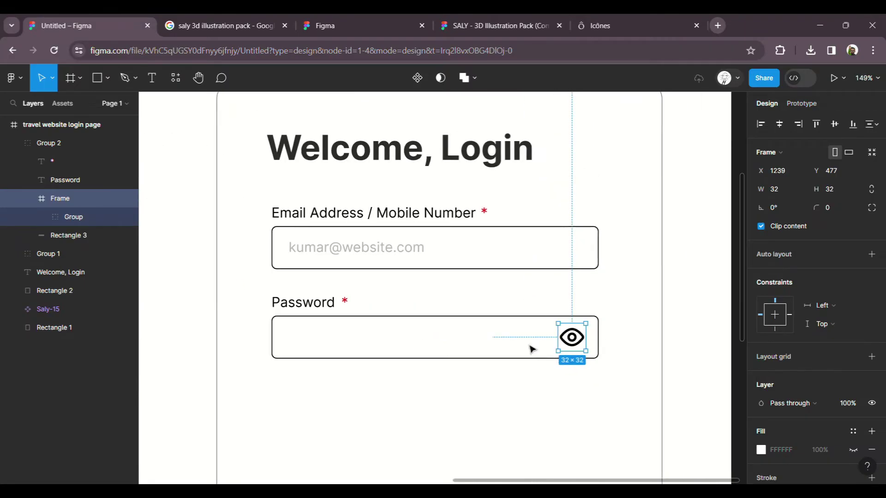
scroll(534, 350, "up", 2)
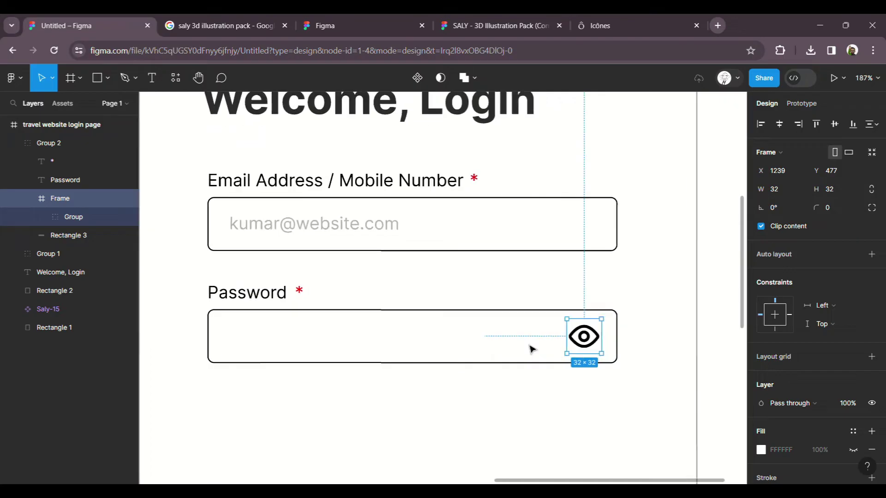
Step: Check the 32 × 32 eye icon's placement by selecting the Password label, icon and card
left_click(279, 302)
scroll(802, 412, "down", 3)
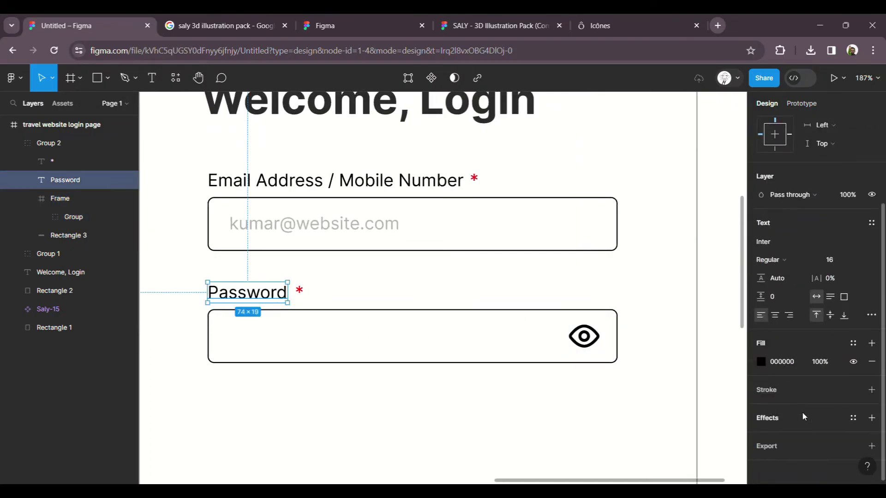
left_click(598, 346)
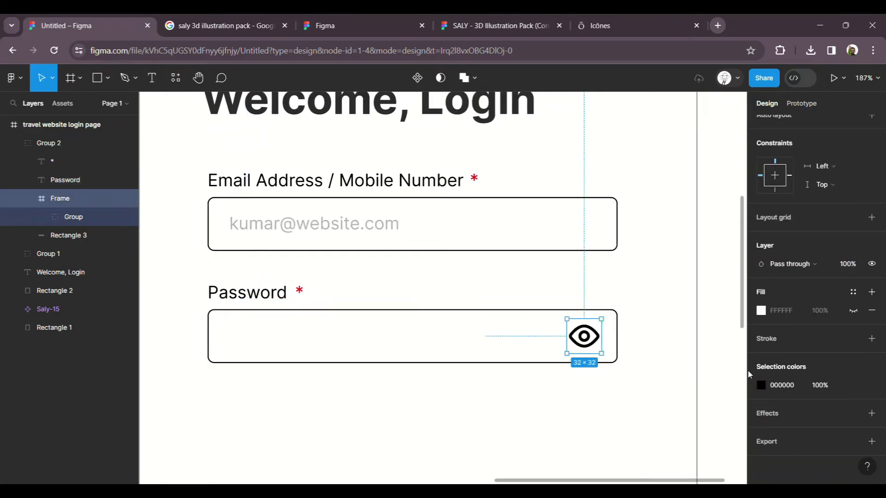
left_click(633, 344)
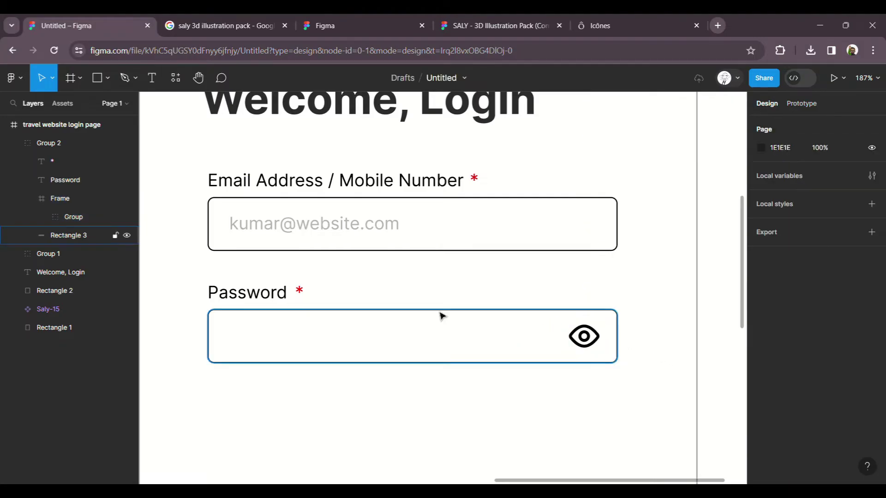
scroll(456, 318, "down", 5)
left_click(393, 319)
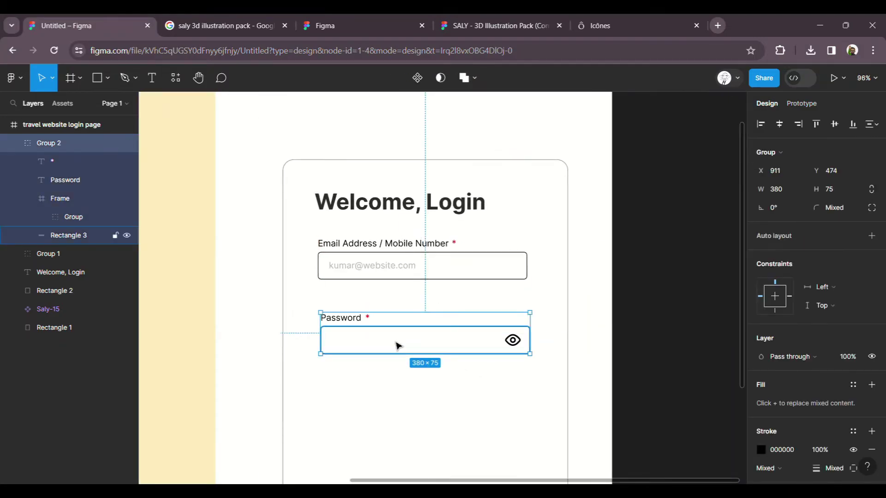
left_click(572, 327)
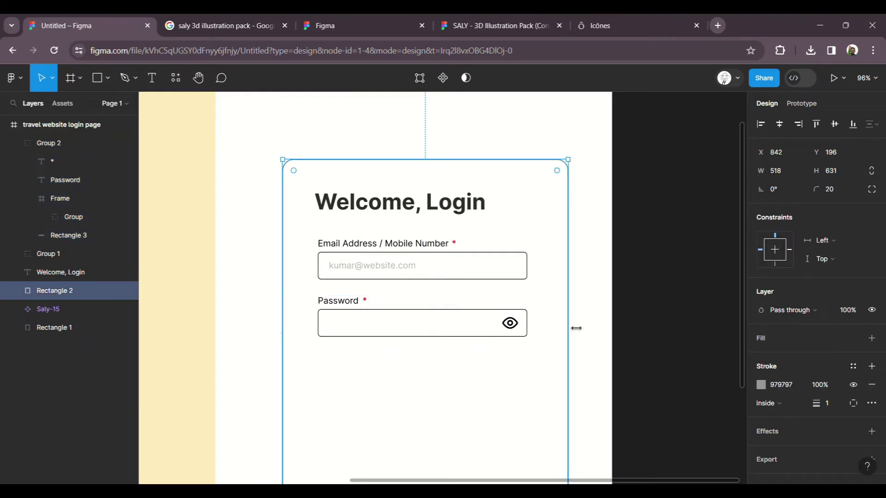
left_click(603, 321)
scroll(603, 322, "down", 1)
scroll(439, 307, "up", 3)
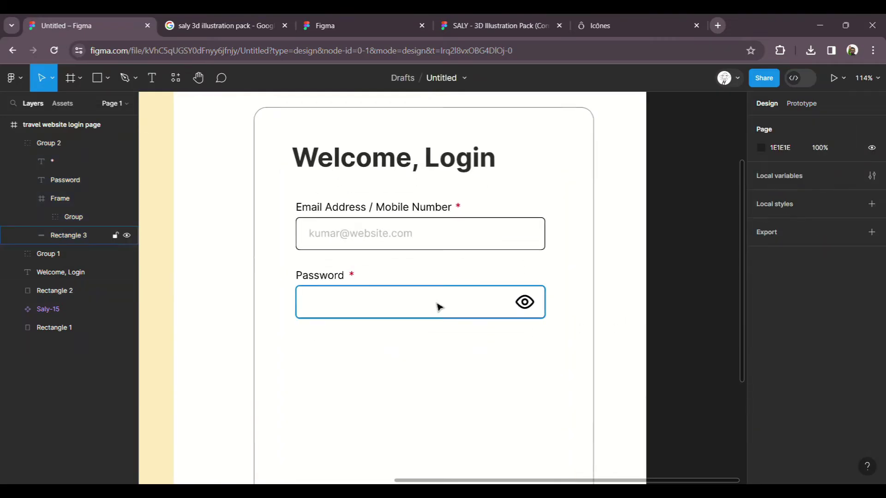
scroll(455, 326, "up", 1)
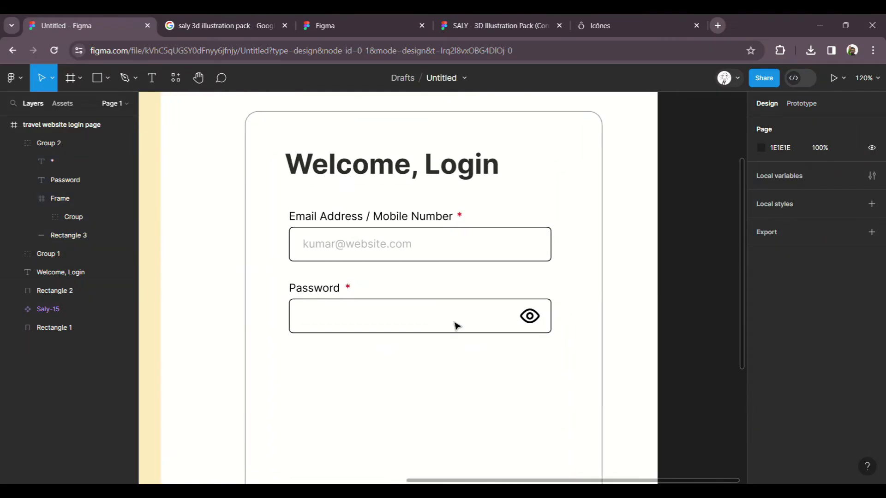
Step: Duplicate the Password label and move the right-aligned copy to the field's right end
left_click(325, 293)
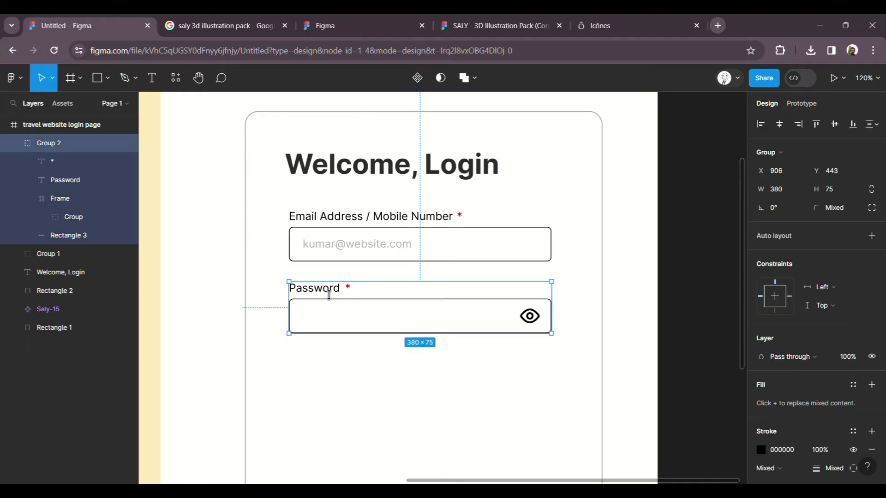
left_click(324, 297)
key("ctrl+d")
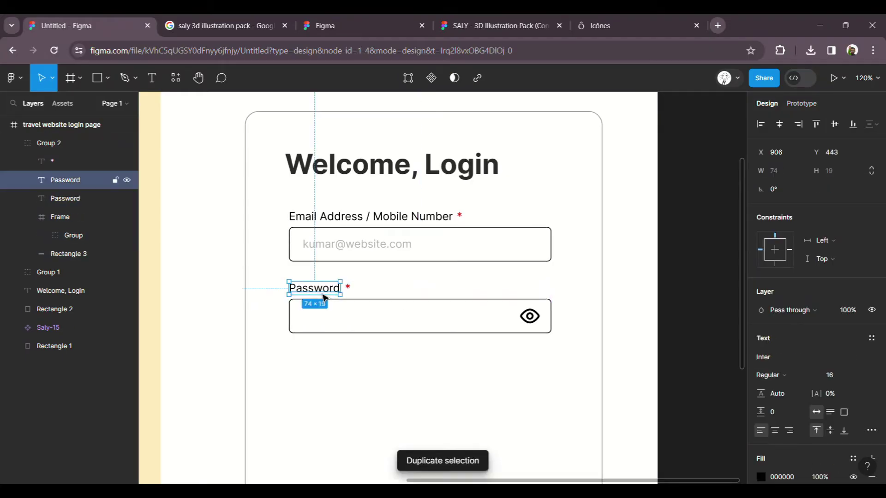
left_click_drag(348, 296, 535, 297)
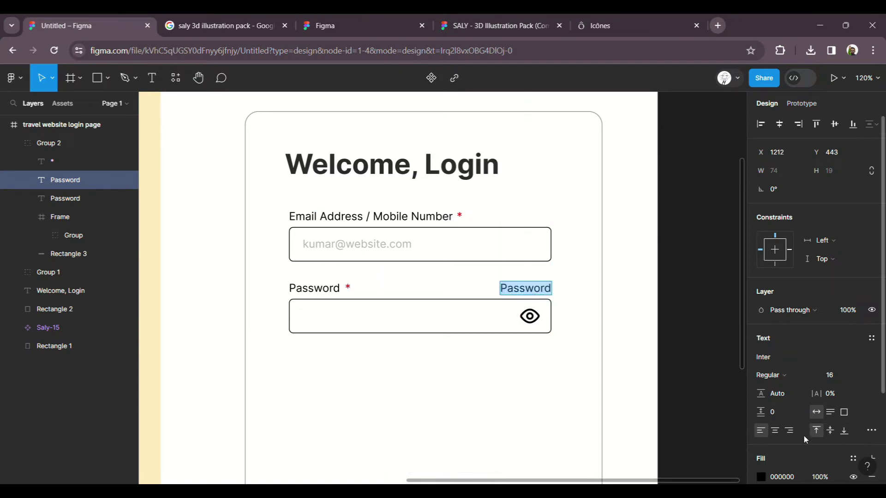
left_click(790, 431)
Step: Change the copy's wording to 'Forgot Password?' and underline it
double_click(542, 290)
type("Forgot Password?")
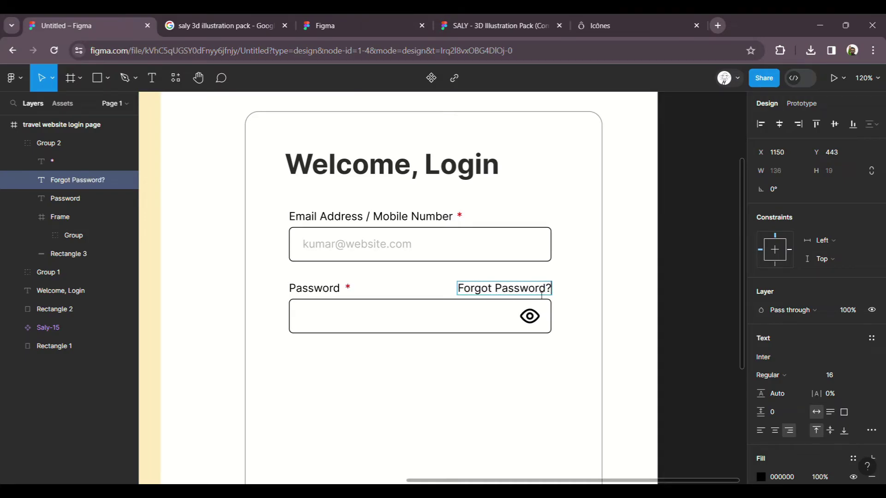
key("Escape")
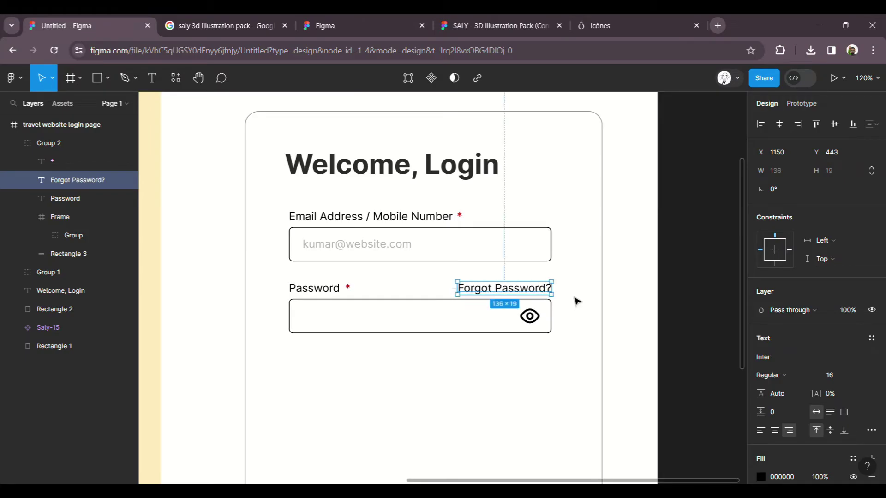
left_click(872, 430)
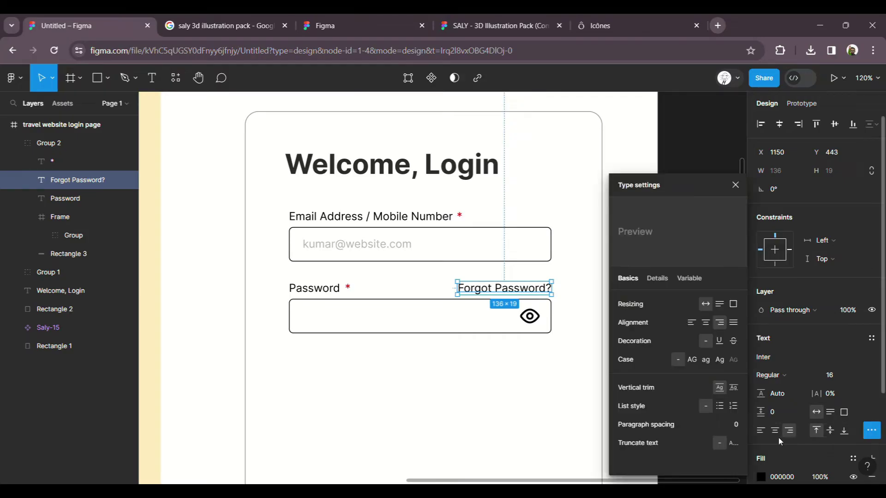
left_click(719, 340)
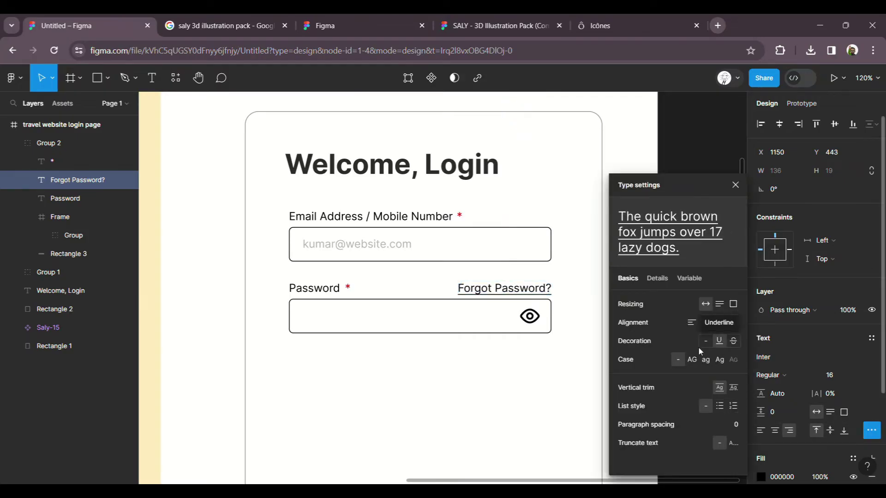
key("Escape")
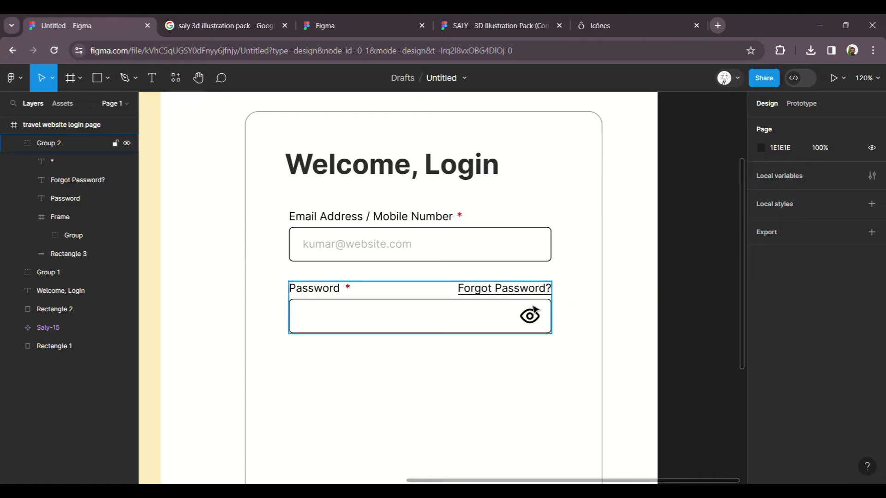
double_click(531, 299)
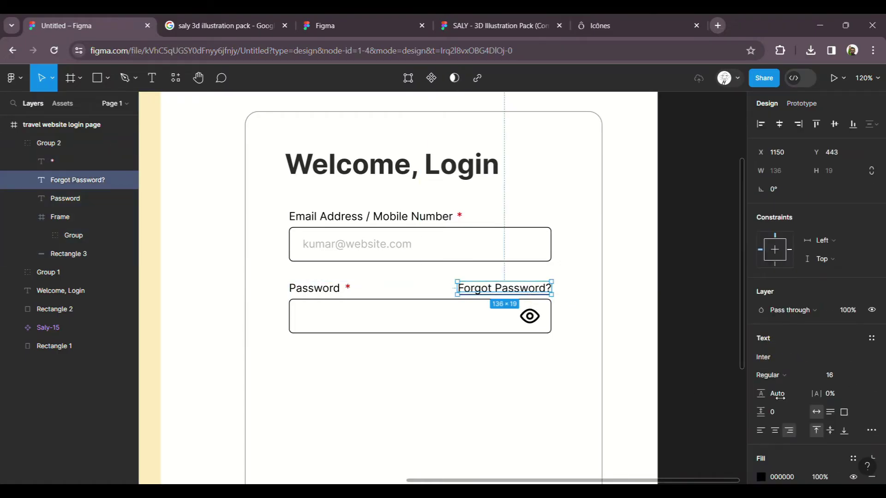
Step: Give the Forgot Password? link a blue fill colour
scroll(797, 374, "down", 3)
left_click(762, 361)
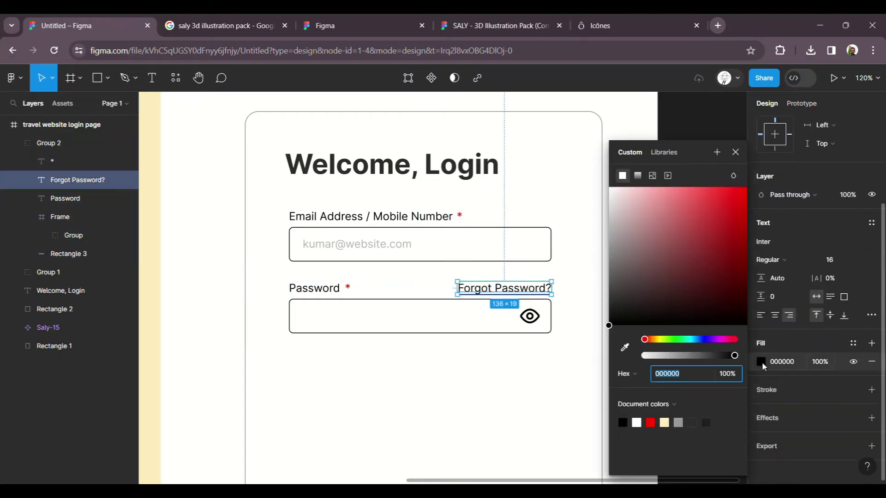
left_click(699, 340)
left_click_drag(700, 341, 704, 342)
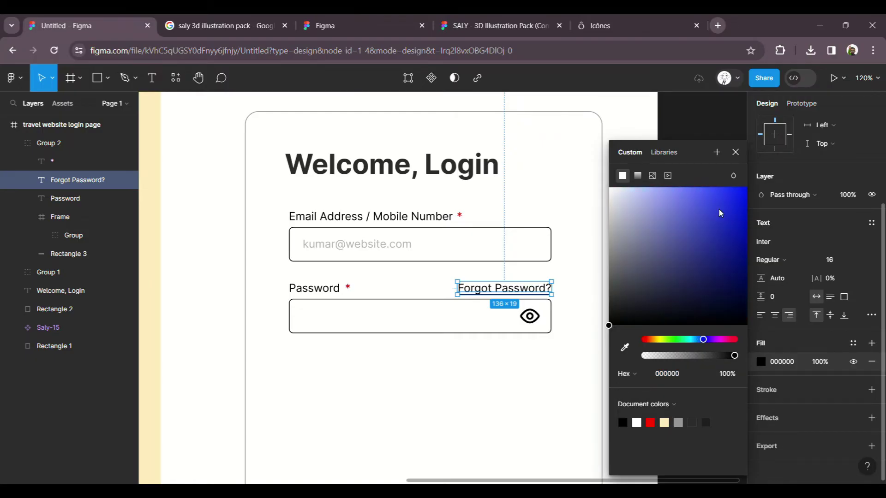
left_click(720, 197)
Step: Recolour the link tan C78F53 by eyedropping the traveller's backpack
scroll(568, 275, "down", 5)
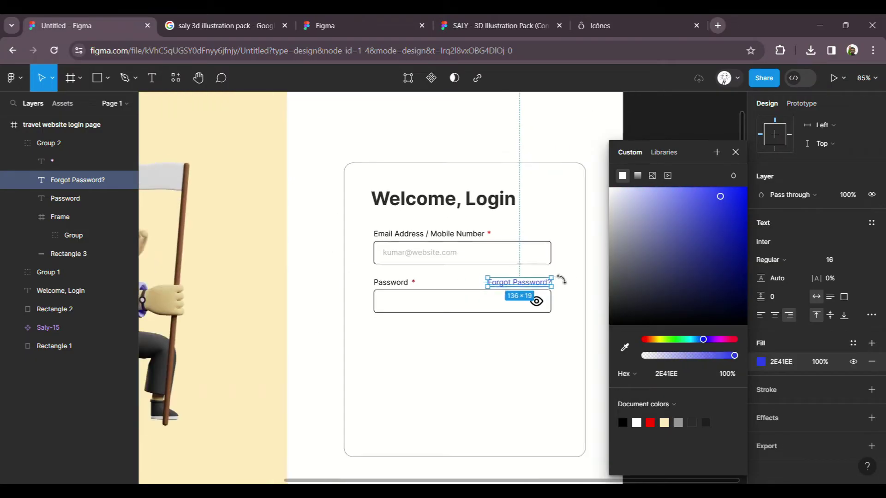
scroll(514, 283, "up", 2)
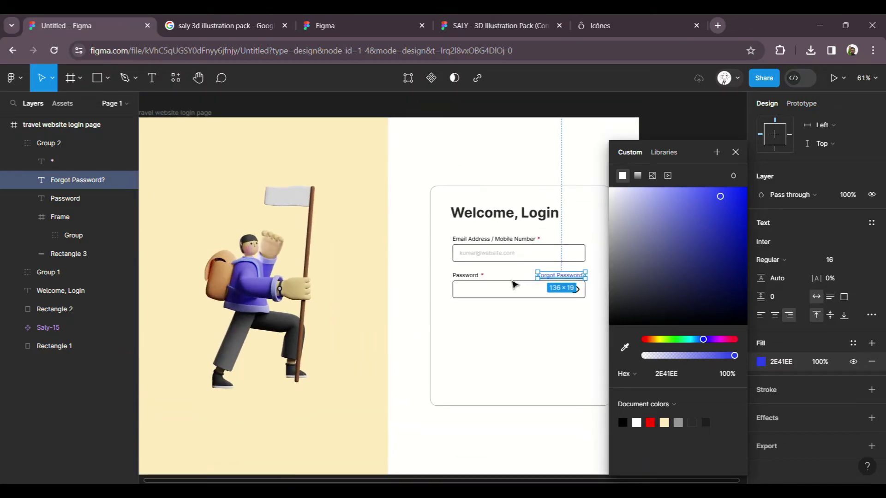
left_click(625, 347)
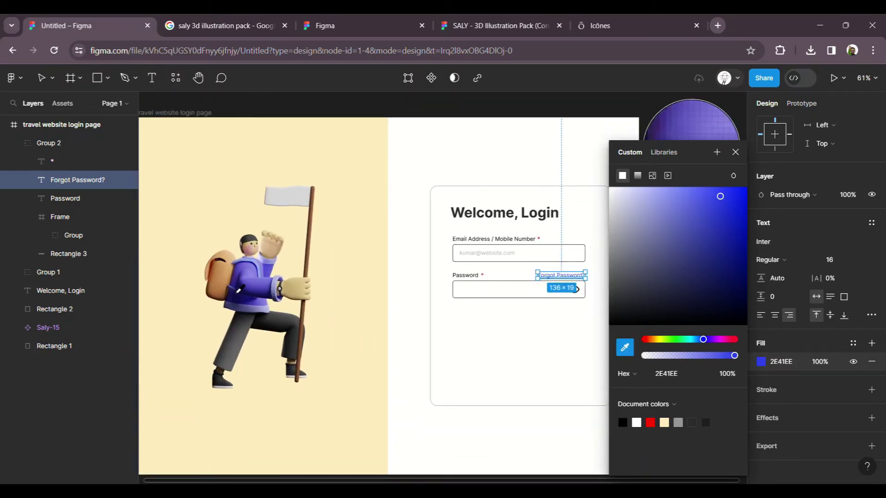
left_click(222, 286)
scroll(577, 290, "up", 5)
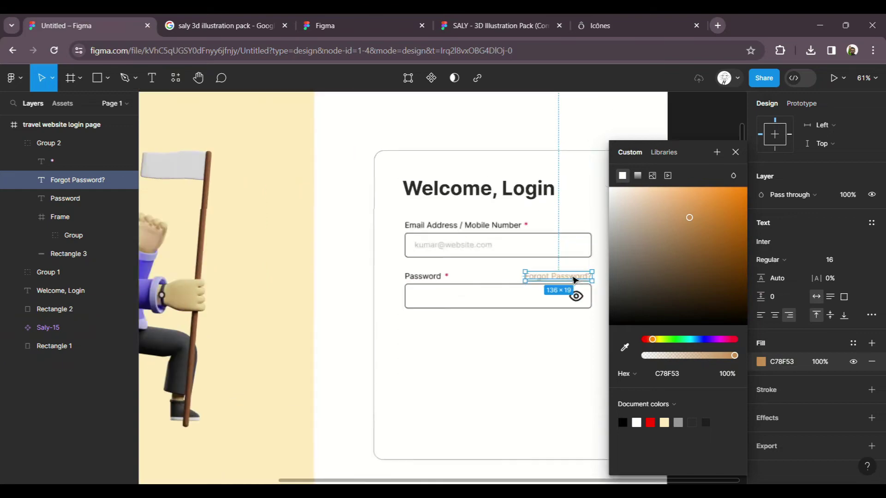
scroll(583, 283, "up", 1)
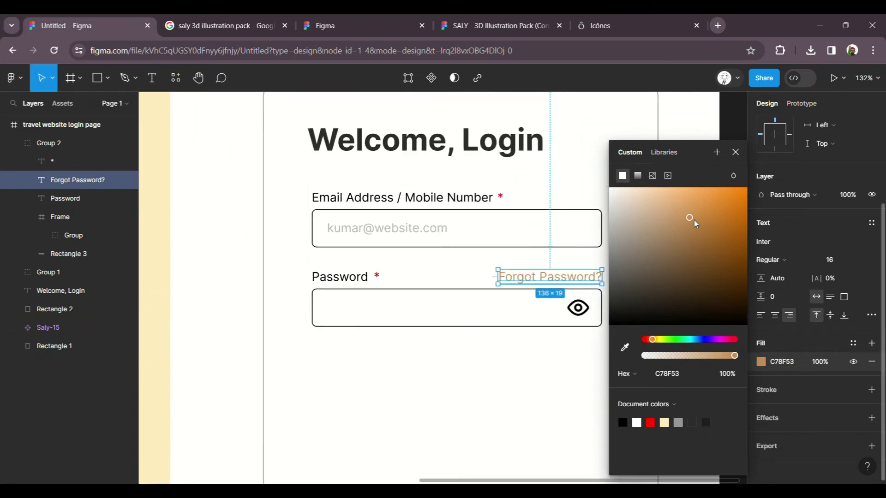
left_click(517, 381)
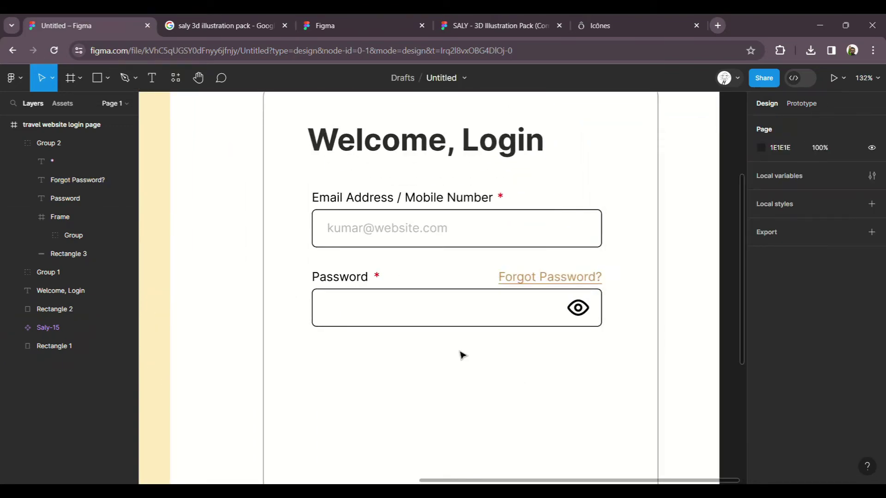
scroll(419, 346, "down", 3)
Step: Duplicate the 380×50 password field box, Rectangle 4
scroll(419, 346, "up", 3)
left_click(377, 303)
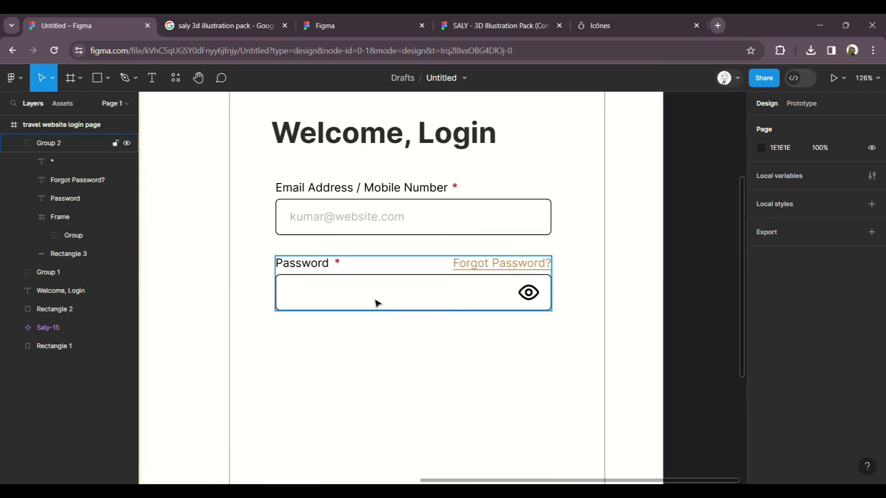
left_click(378, 303)
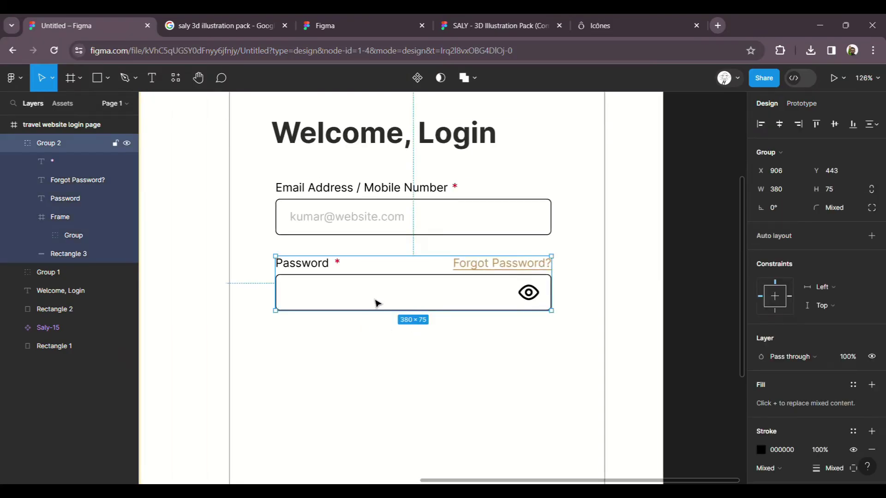
double_click(378, 303)
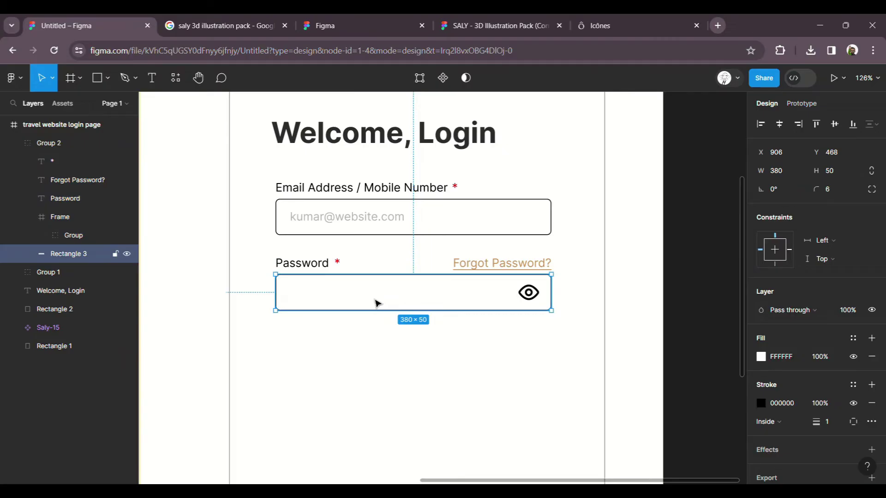
key("ctrl+d")
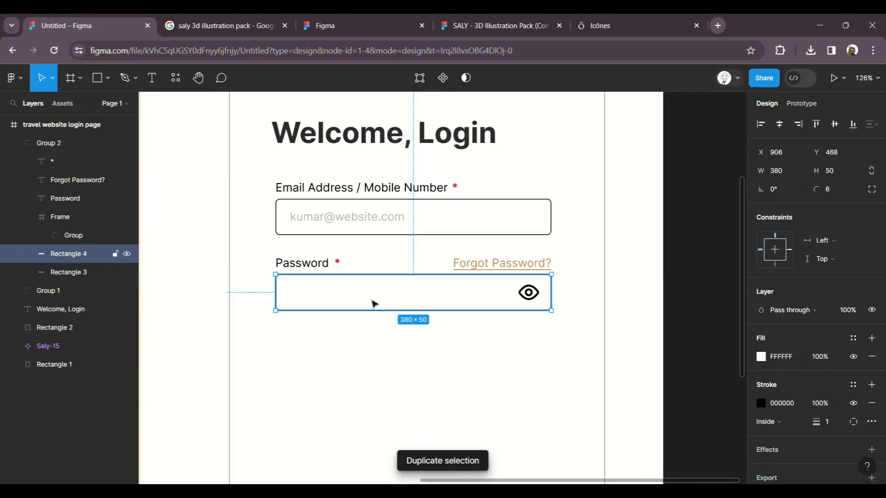
key("Delete")
key("ctrl+z")
Step: Position the copied box just below the password field at X 906, Y 549
left_click_drag(372, 312, 367, 372)
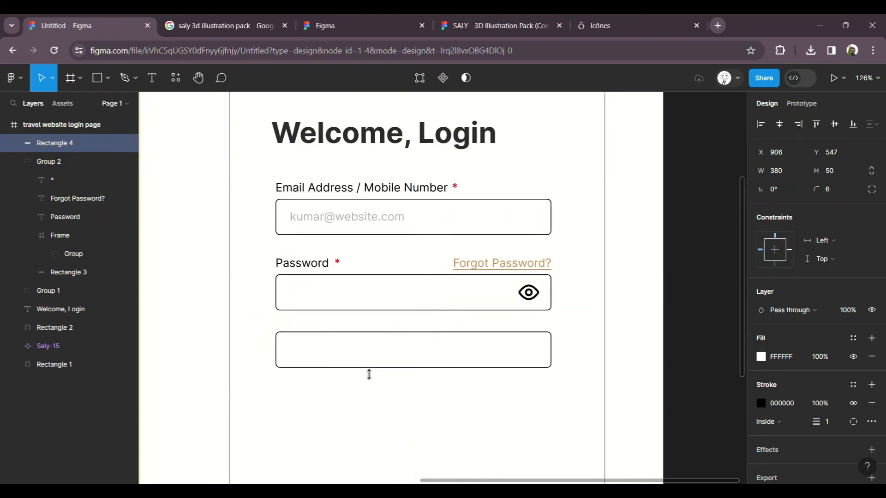
left_click_drag(362, 300, 362, 302)
left_click(365, 353)
left_click_drag(362, 351, 362, 352)
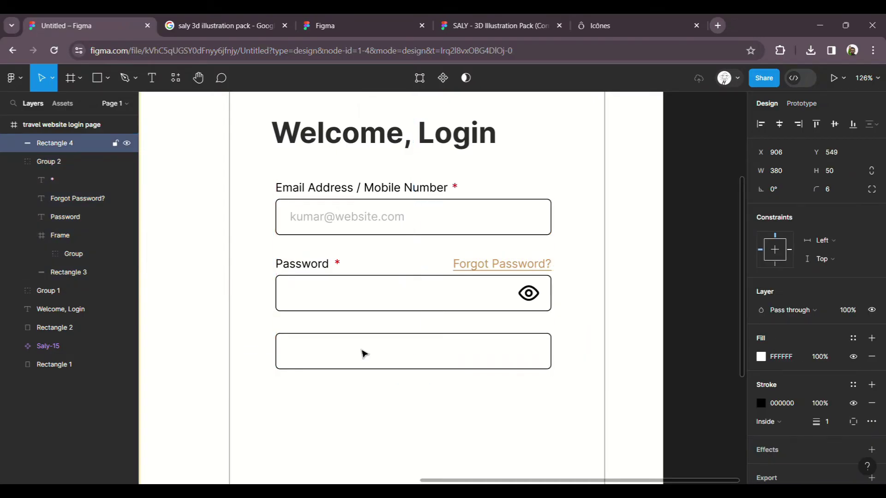
left_click(362, 352)
left_click_drag(365, 353, 364, 355)
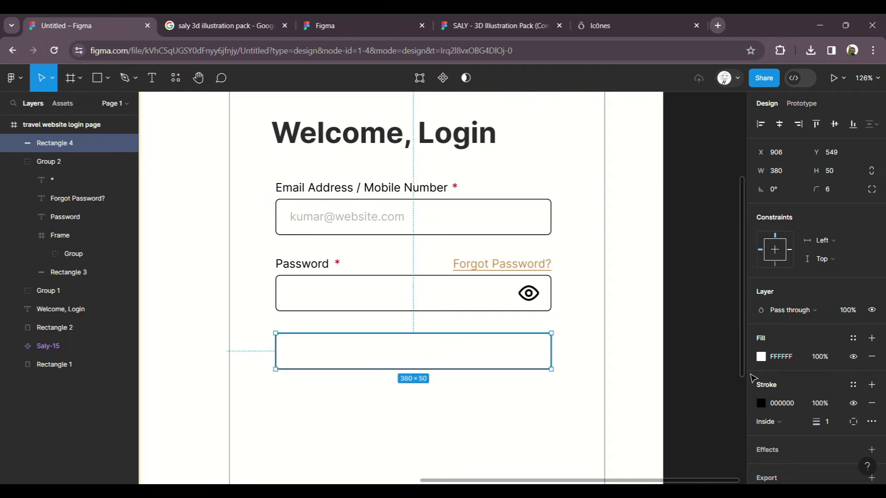
Step: Remove the copied box's border and fill it with the backpack's tan via eyedropper
left_click(872, 404)
left_click(763, 358)
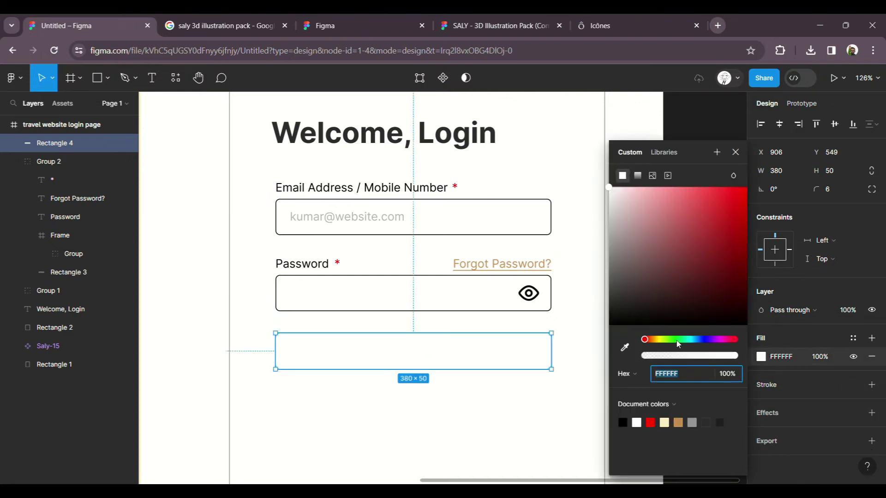
scroll(605, 294, "down", 5)
left_click(624, 346)
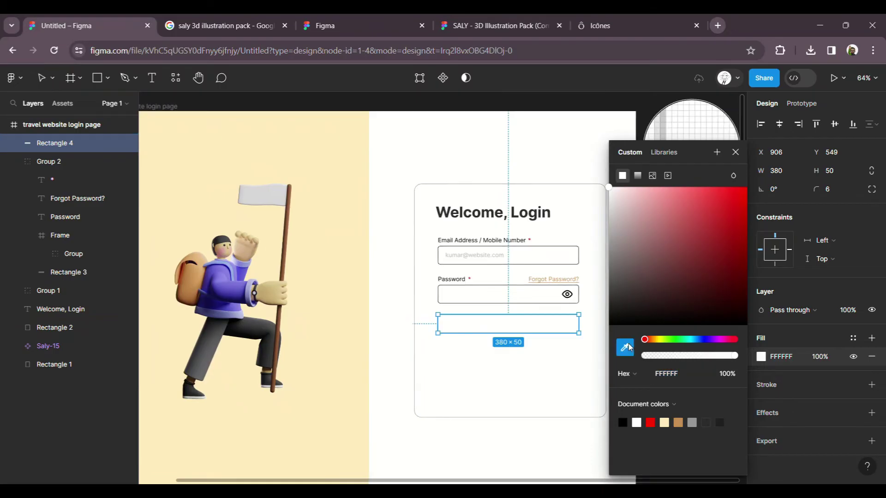
left_click(195, 290)
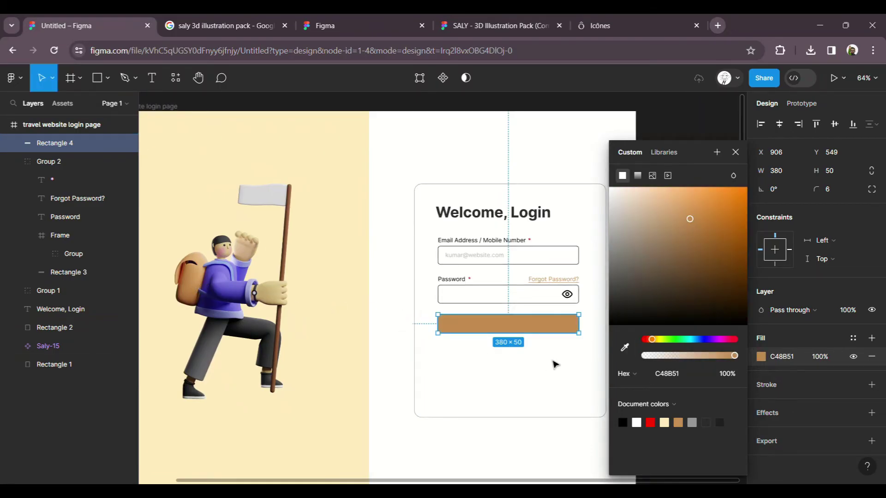
key("Escape")
key("Escape")
scroll(578, 340, "up", 5)
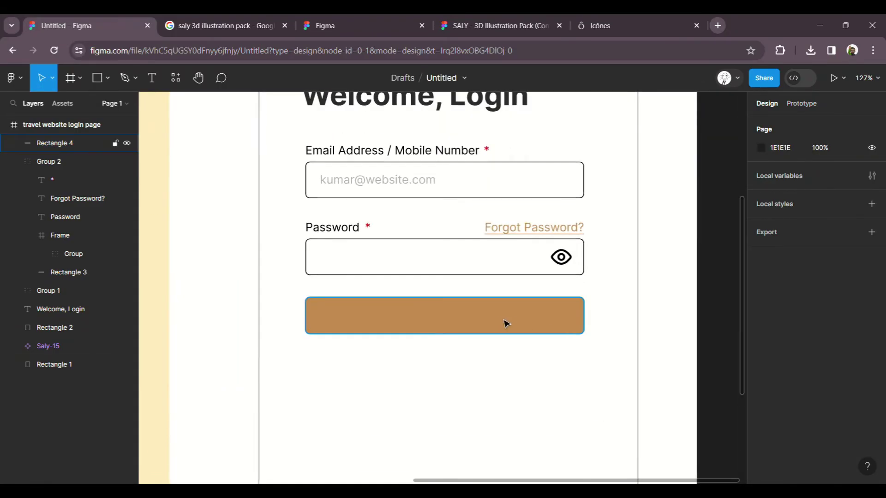
Step: Brighten the bar's tan fill to orange F1A85E in Selection colors
left_click(502, 323)
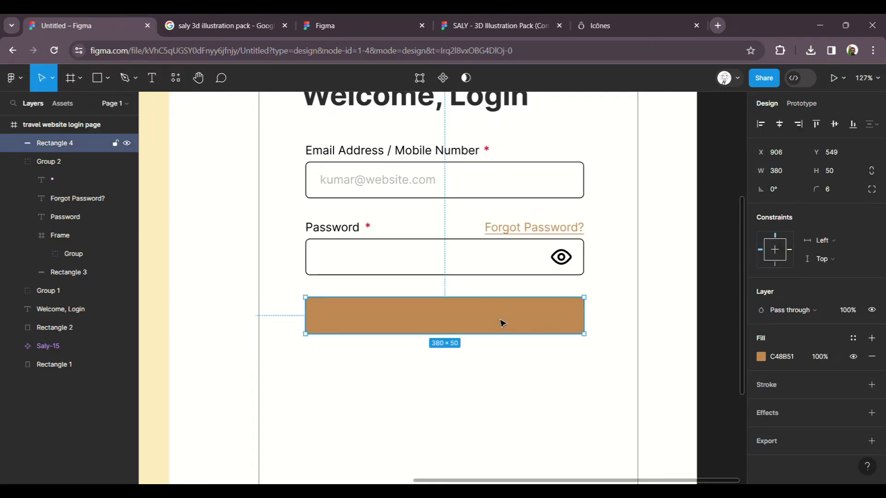
scroll(592, 312, "down", 5)
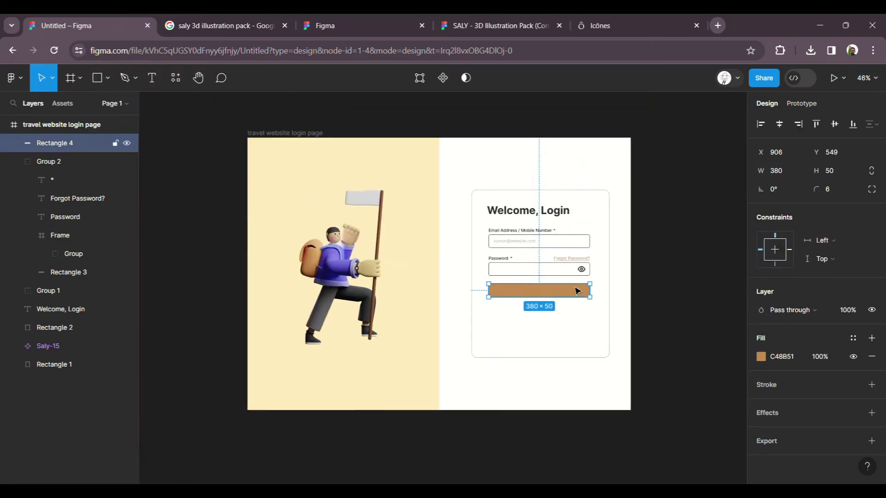
left_click(584, 255, "shift")
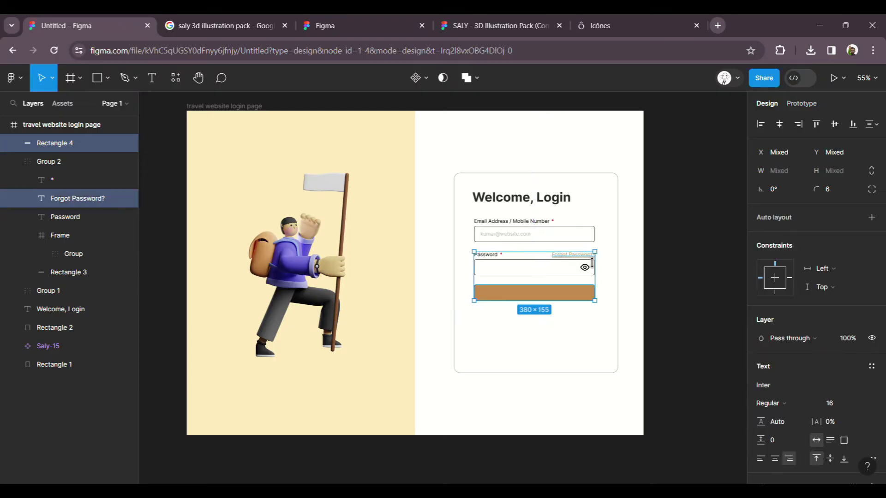
scroll(814, 374, "down", 4)
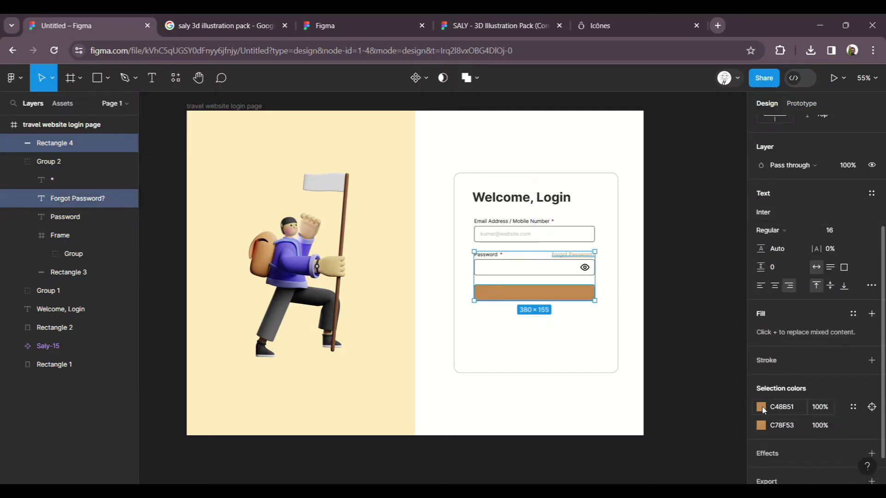
left_click(761, 407)
left_click_drag(701, 214, 694, 198)
left_click(575, 340)
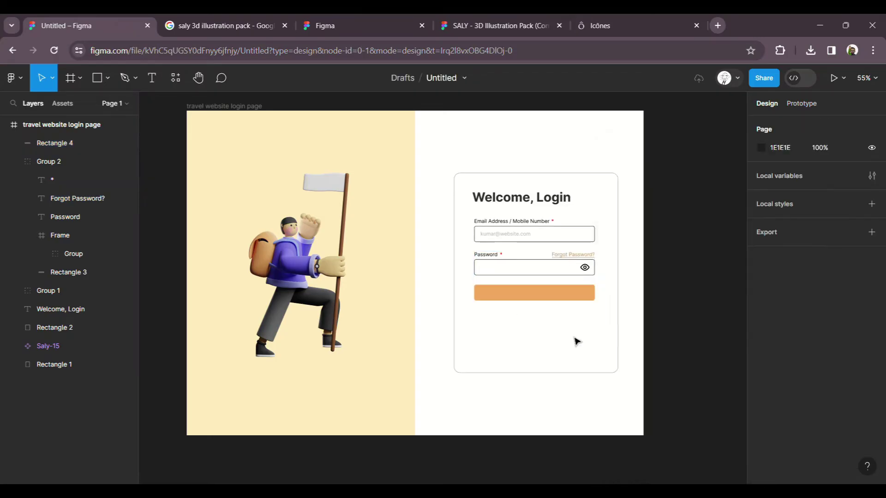
scroll(585, 306, "up", 5)
scroll(584, 301, "up", 5)
scroll(554, 307, "up", 2)
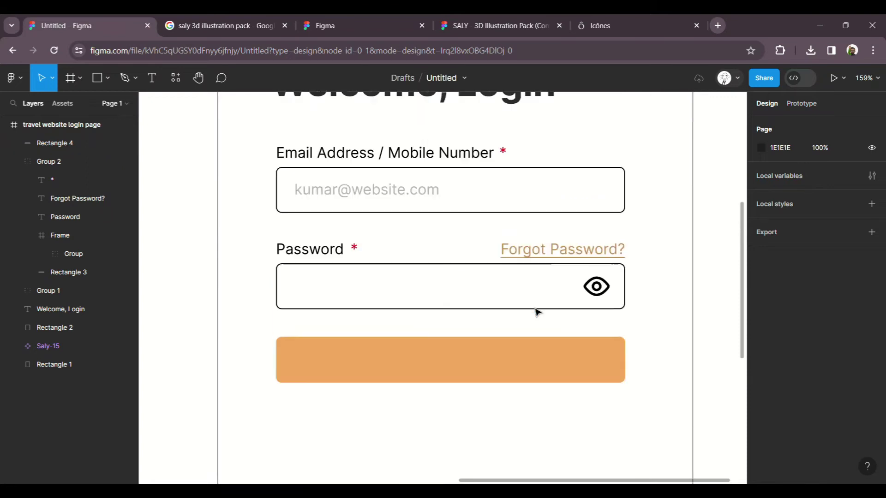
left_click(429, 365)
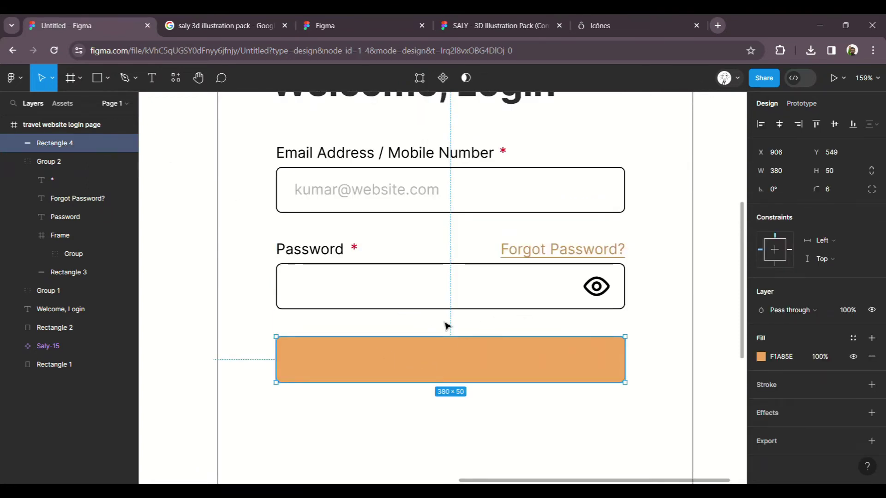
Step: Add 'Login Now' text on the orange button with white FFFFFF fill
key("t")
left_click(441, 370)
type("Login ")
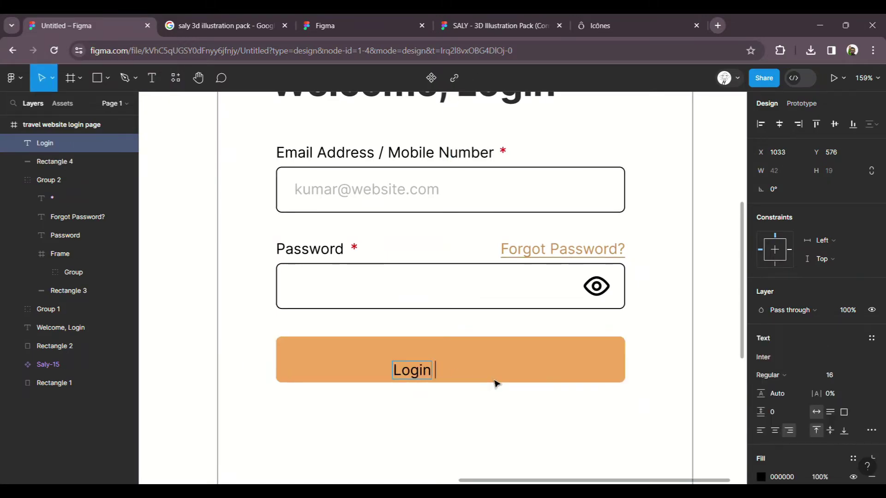
type("Now")
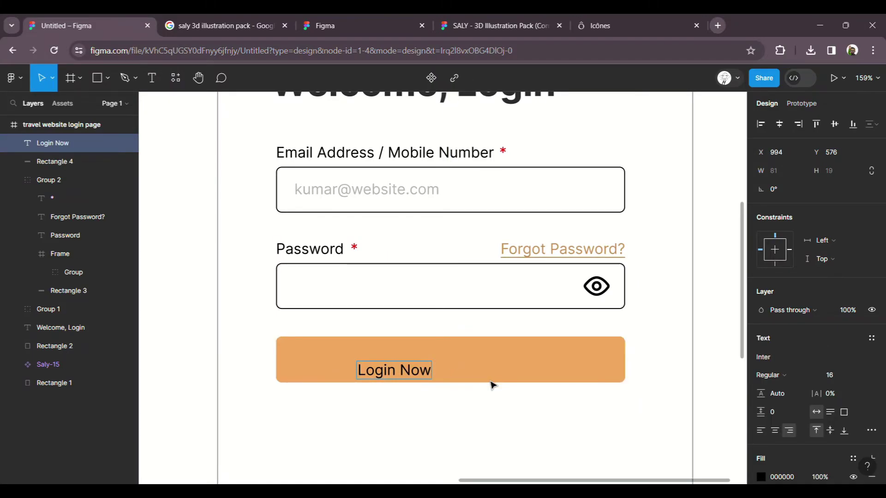
key("ctrl+a")
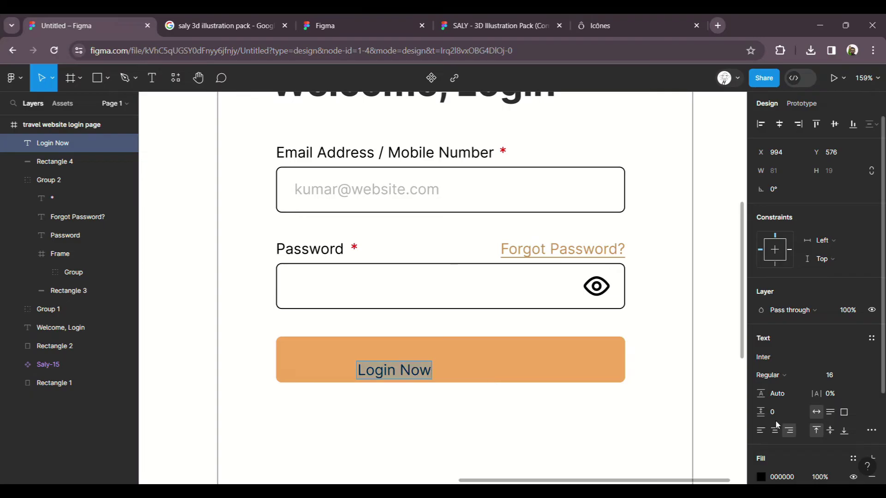
scroll(768, 369, "down", 3)
left_click(762, 360)
type("FFFFFF")
key("Return")
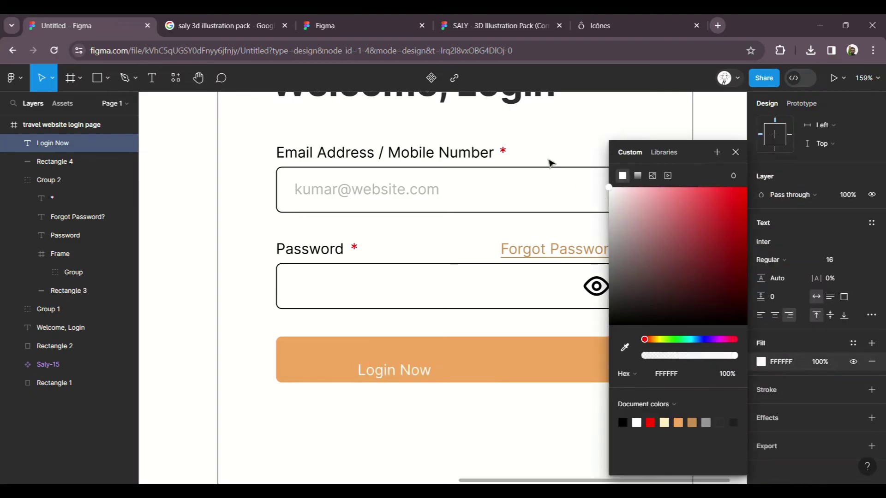
key("Escape")
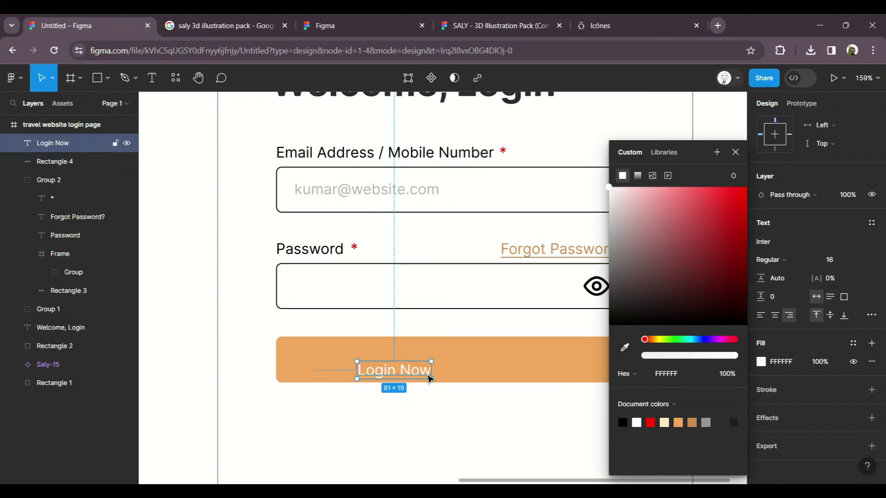
left_click(497, 411)
Step: Set the Login Now text to size 20 and centre it on Rectangle 4
left_click(429, 380)
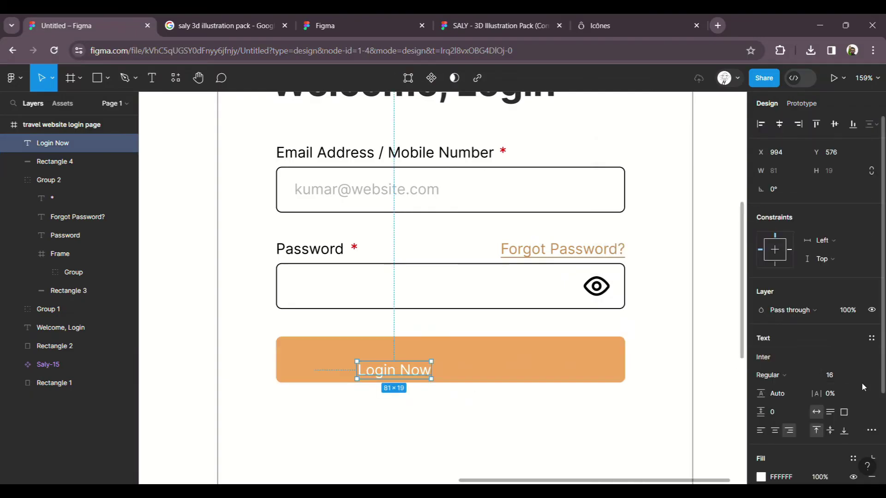
left_click(851, 374)
left_click(847, 360)
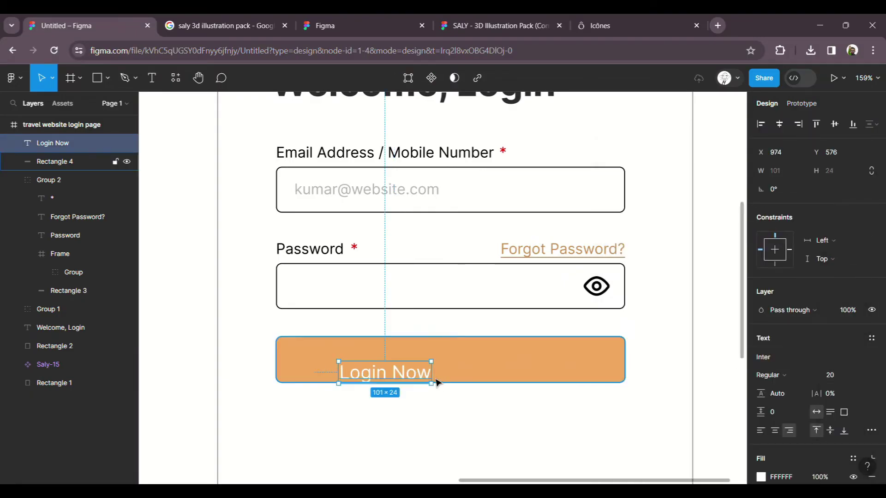
left_click_drag(441, 380, 483, 366)
left_click(520, 366, "shift")
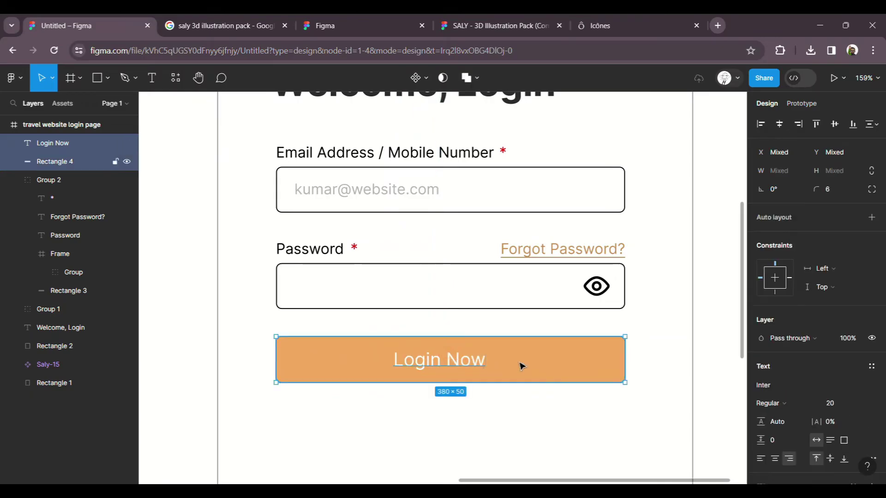
left_click(779, 123)
left_click(835, 124)
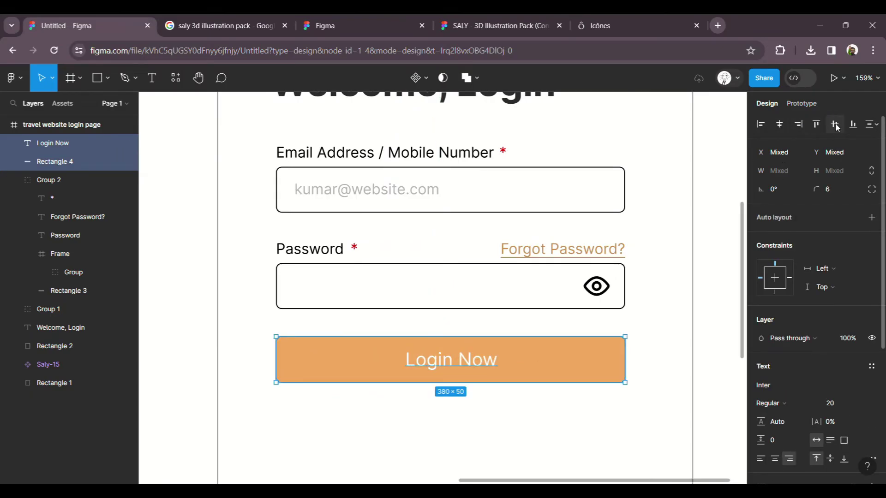
scroll(401, 382, "down", 3)
left_click(664, 335)
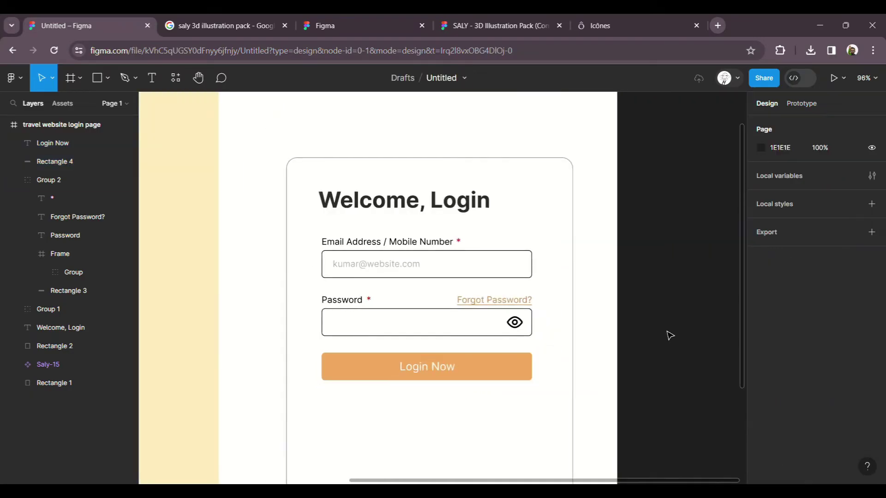
scroll(664, 336, "down", 2)
scroll(664, 336, "down", 1)
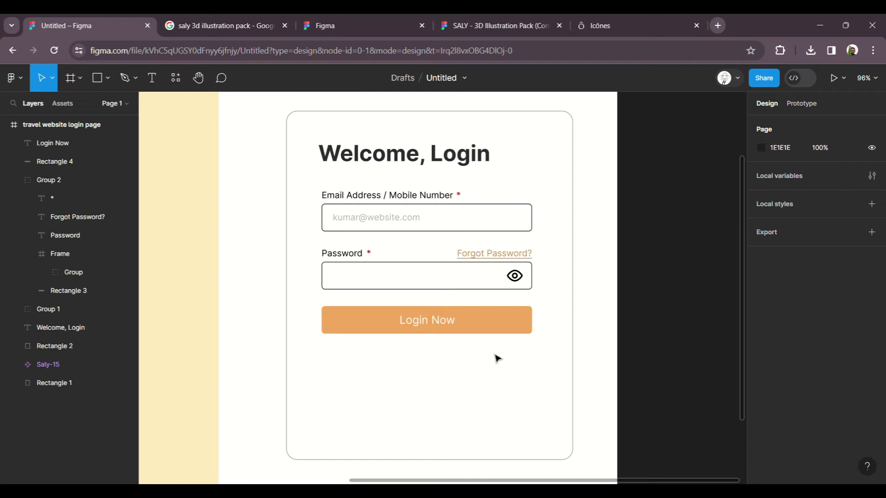
scroll(451, 320, "up", 4)
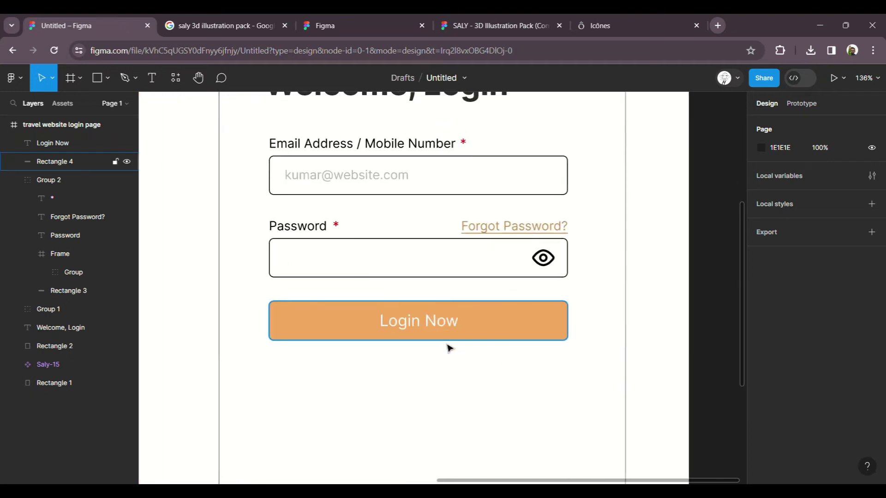
Step: Change the Login Now text to Medium weight
left_click(441, 328)
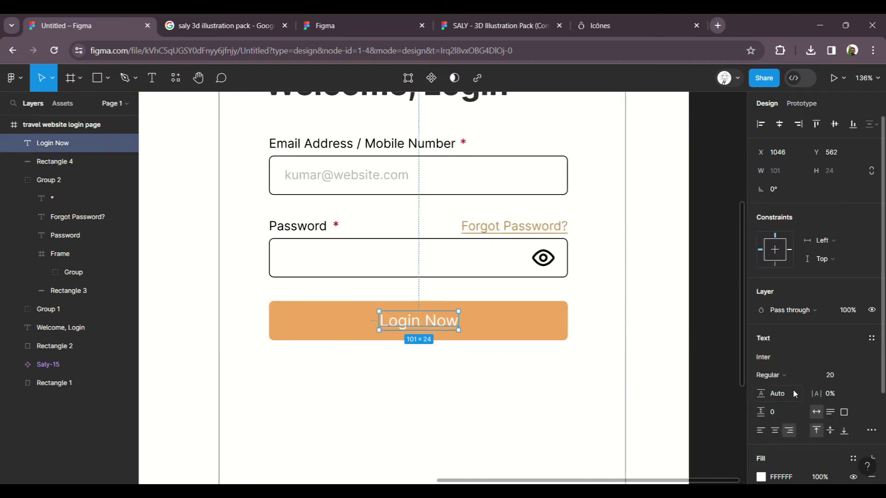
left_click(790, 375)
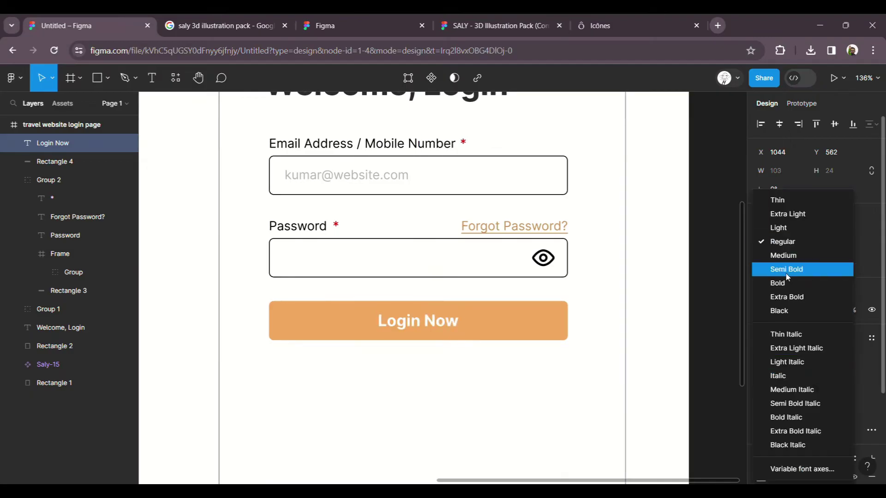
left_click(798, 255)
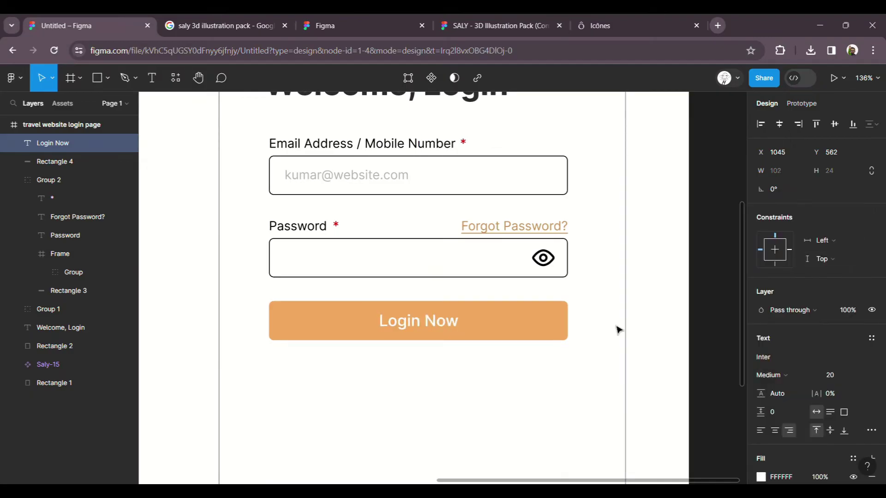
key("Escape")
scroll(482, 372, "down", 1)
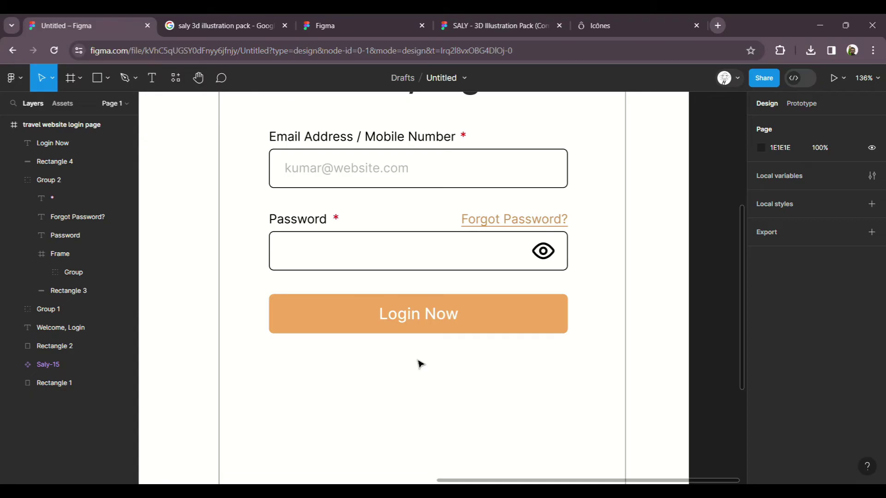
Step: Duplicate the Login Now button and place the copy below the original
scroll(420, 362, "down", 2)
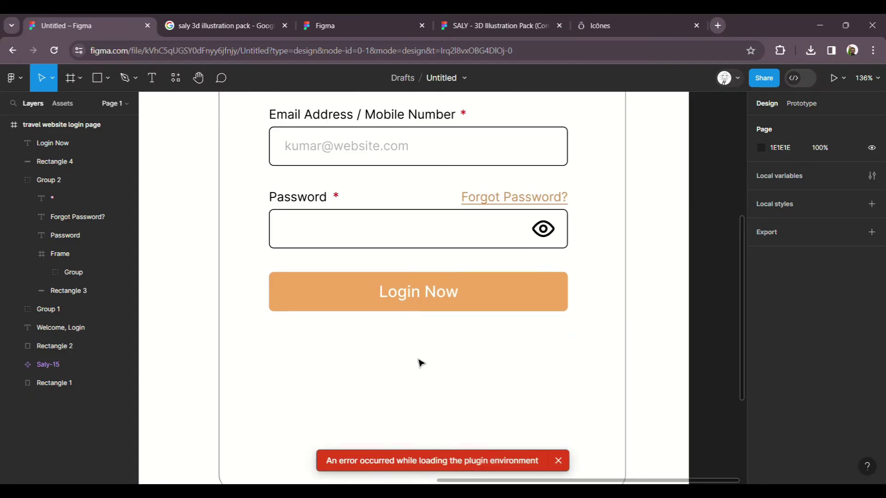
left_click(429, 298)
left_click(488, 306, "shift")
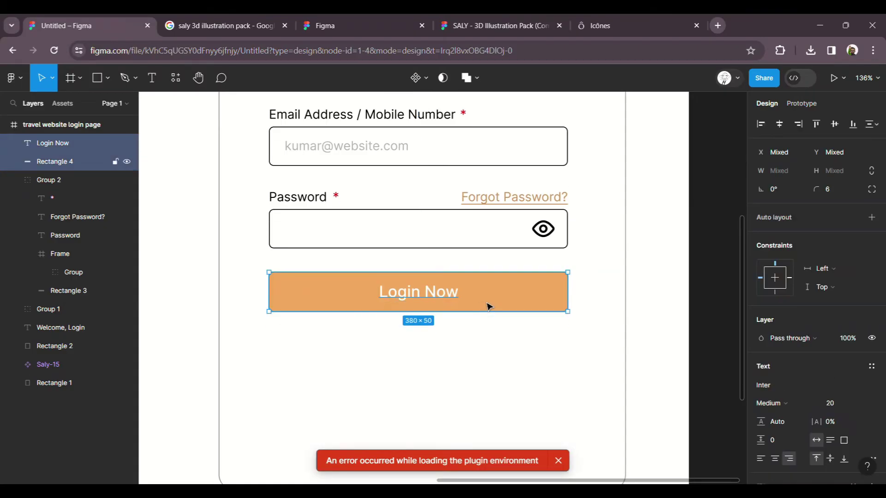
key("ctrl+d")
left_click_drag(442, 303, 429, 393)
Step: Relabel the copy 'Create New Account' and centre the label within its button
double_click(428, 391)
type("C")
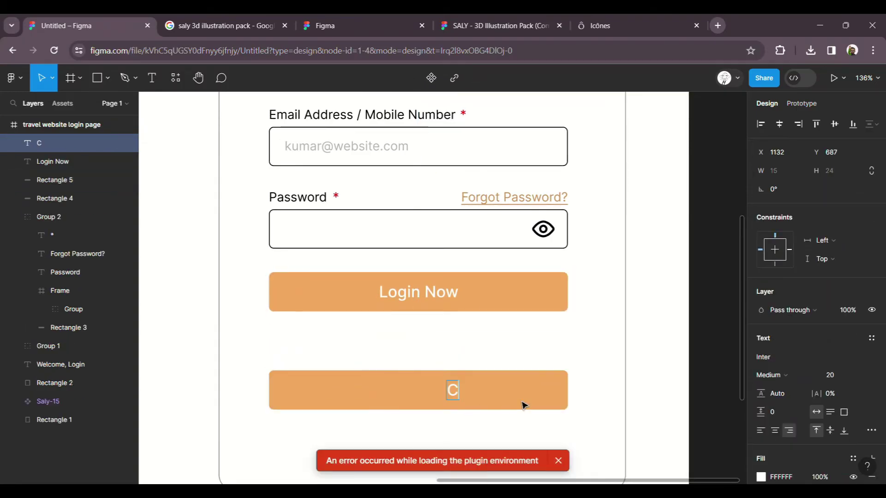
type("reate New Account")
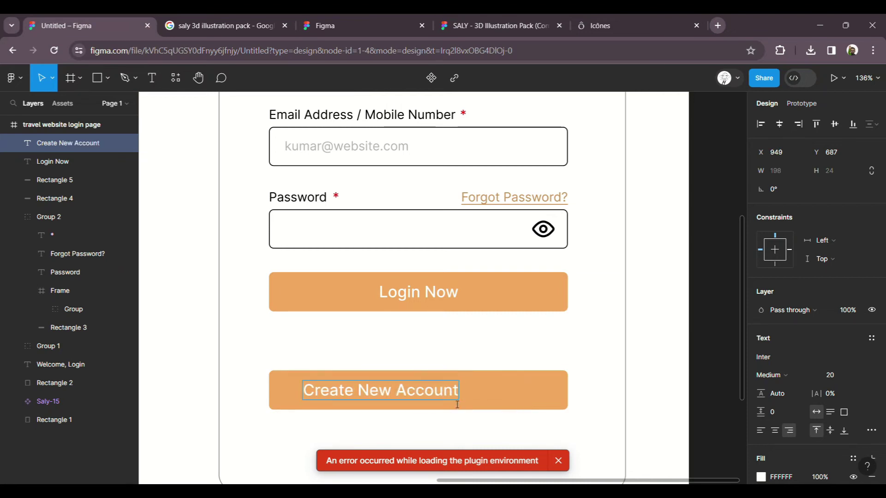
key("Escape")
left_click(504, 403, "shift")
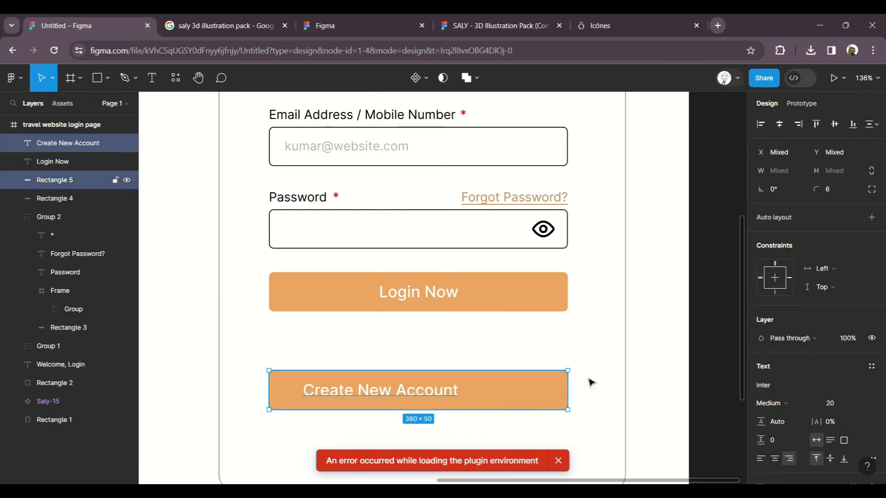
left_click(772, 129)
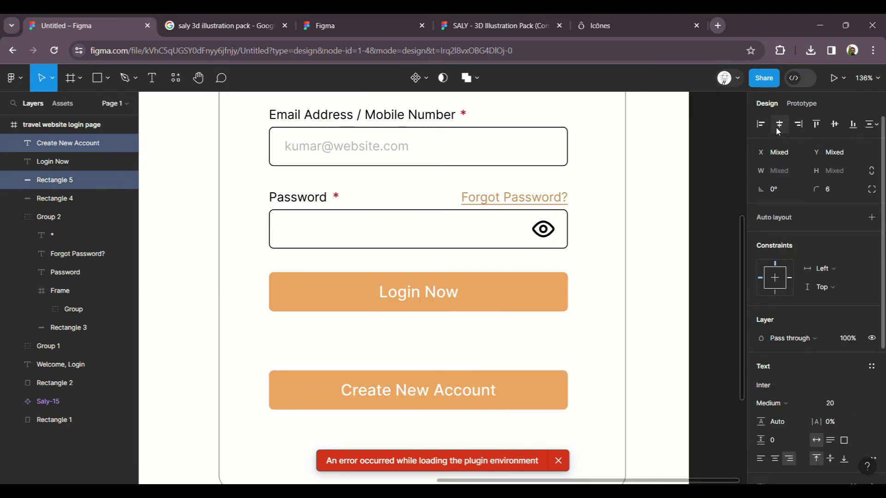
Step: Give the button shape an F1A85E orange border and a white FFFFFF fill
left_click(537, 402)
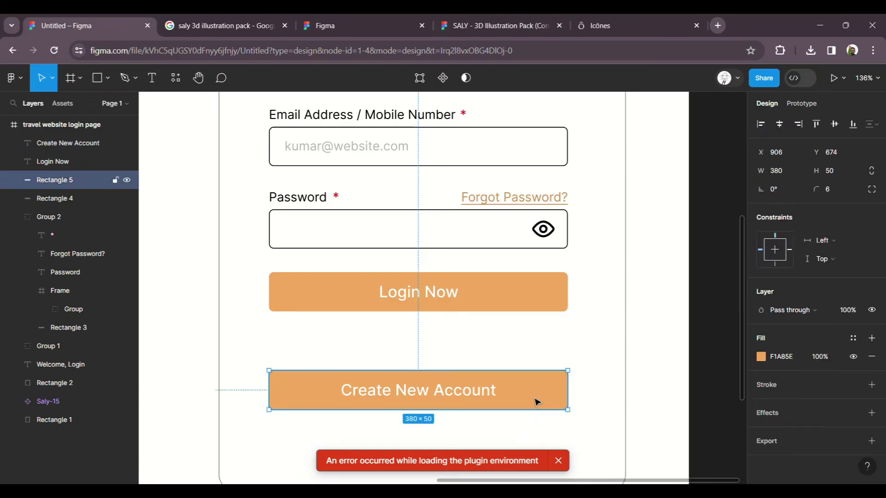
left_click(872, 384)
left_click(761, 403)
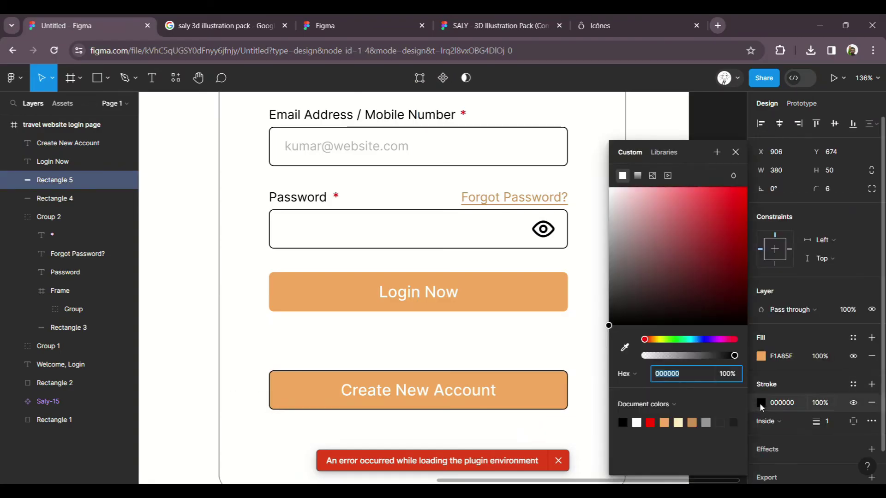
left_click(627, 351)
left_click(543, 405)
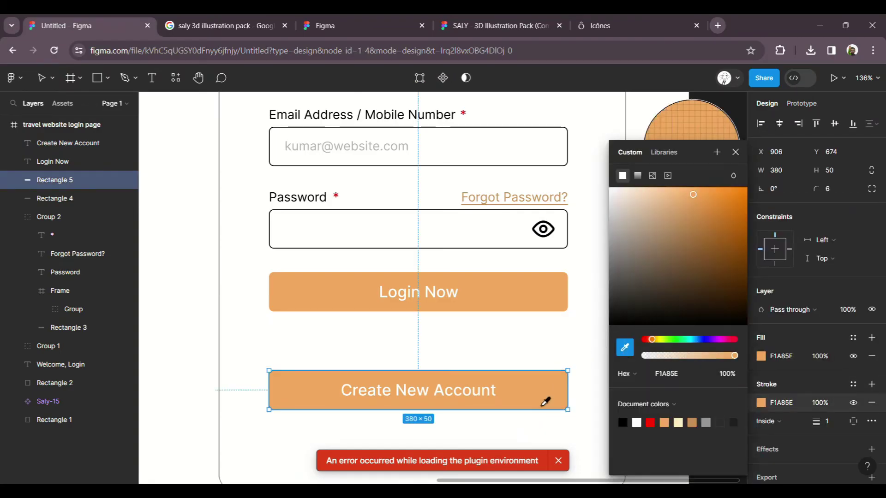
left_click(761, 358)
type("FFFFFF")
key("Return")
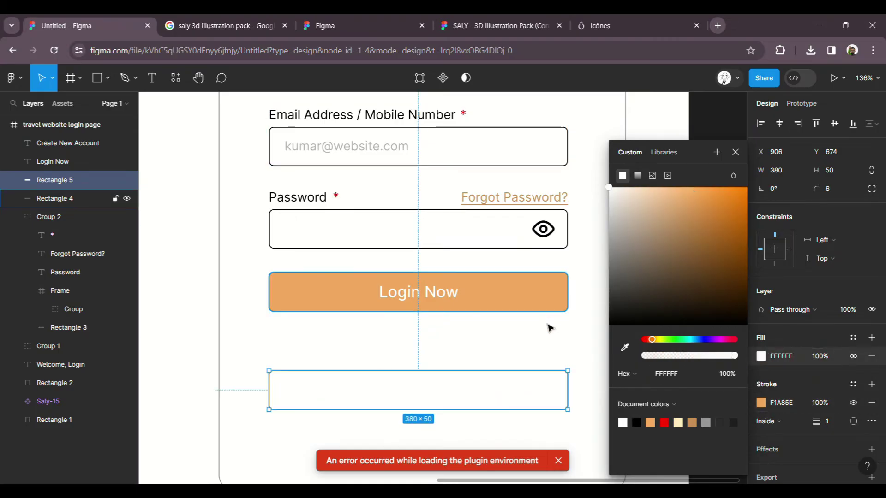
Step: Colour the Create New Account text with the Login Now orange
left_click(439, 394)
scroll(784, 359, "down", 3)
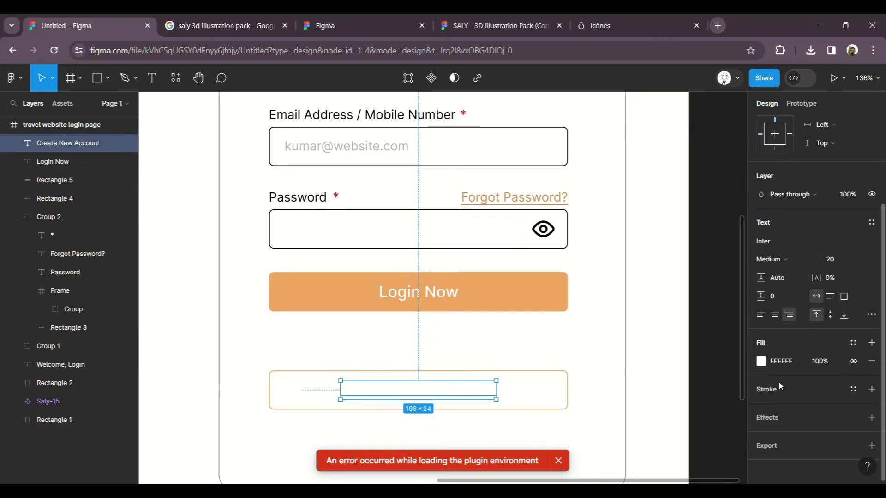
left_click(761, 362)
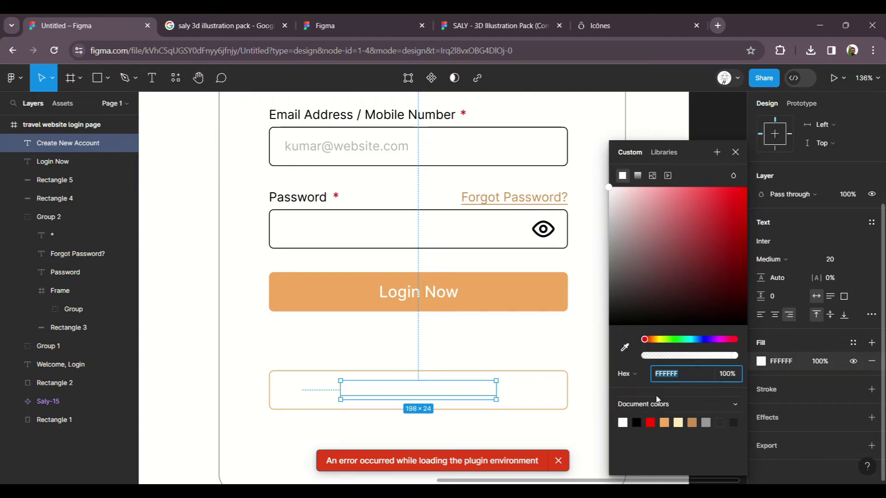
left_click(624, 346)
left_click(545, 316)
left_click(567, 365)
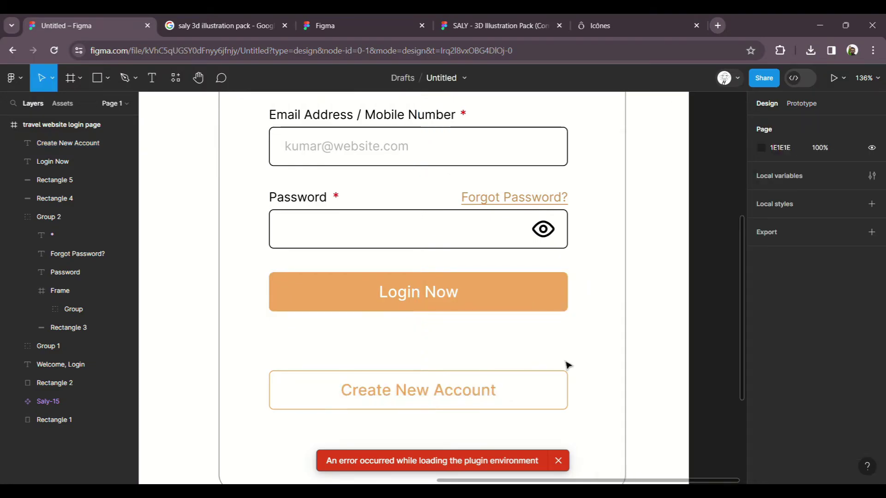
scroll(636, 378, "down", 5)
scroll(643, 380, "up", 4)
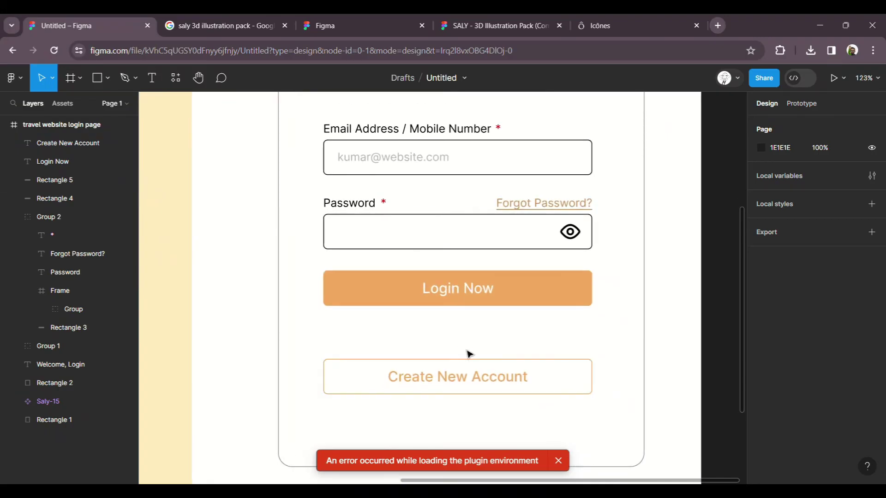
scroll(493, 356, "up", 3)
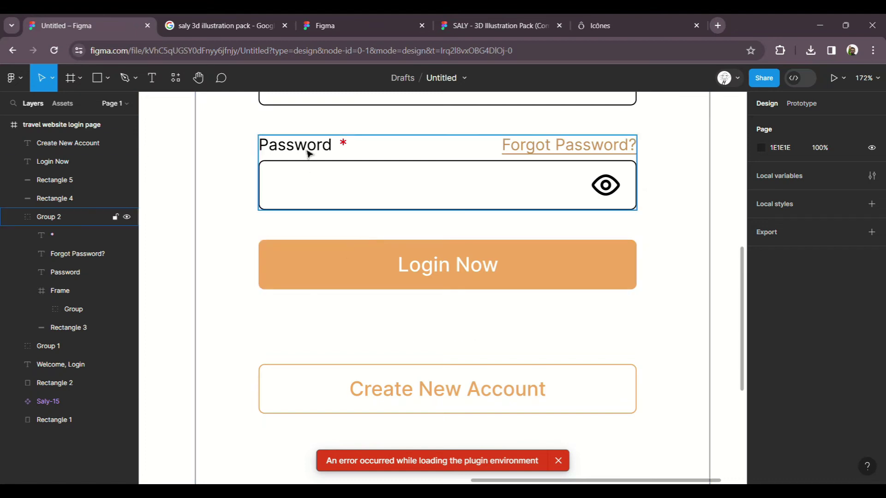
Step: Add a text box reading 'Don’t have an account?' above the Create New Account button
key("t")
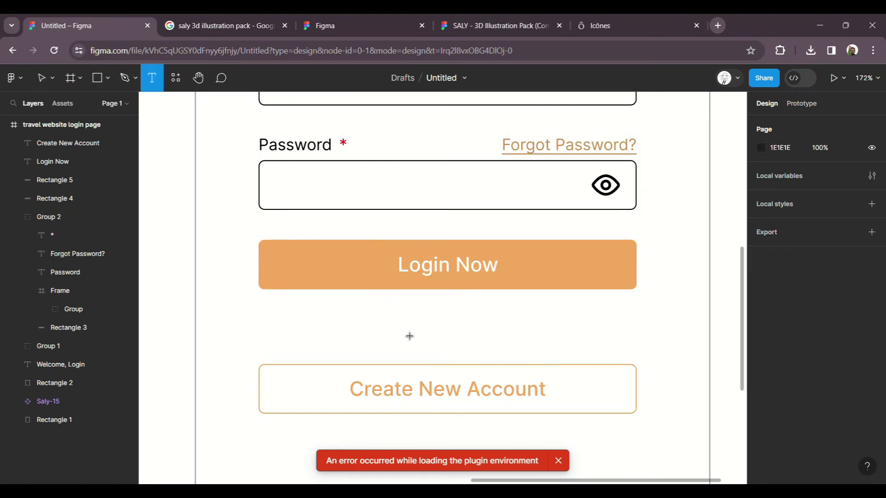
left_click(392, 331)
type("AI")
key("Escape")
type("ready have")
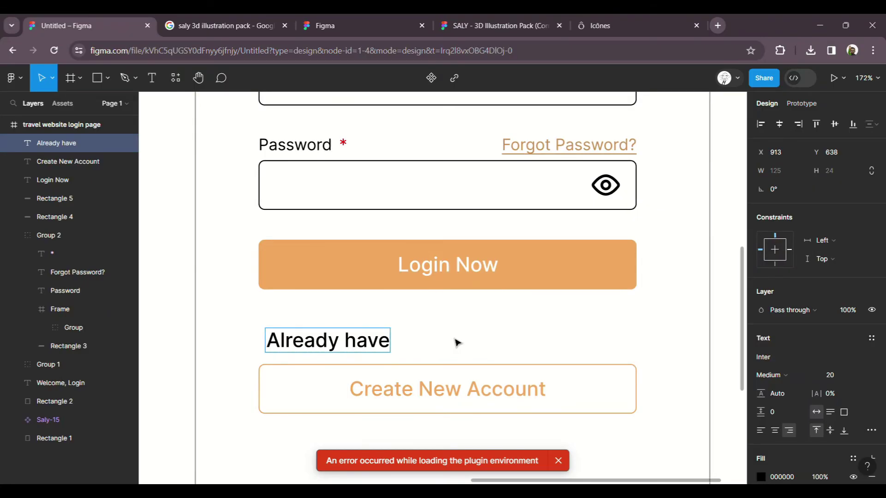
key("ctrl+a")
type("Don;")
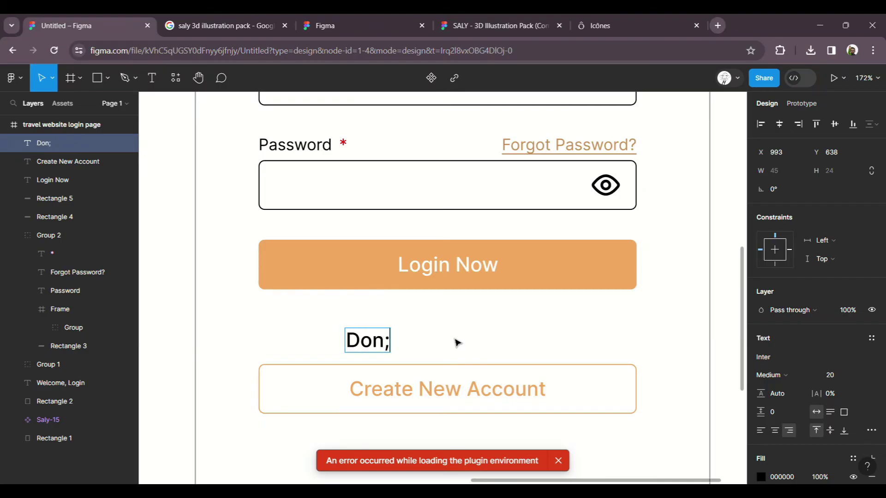
key("BackSpace")
type("’")
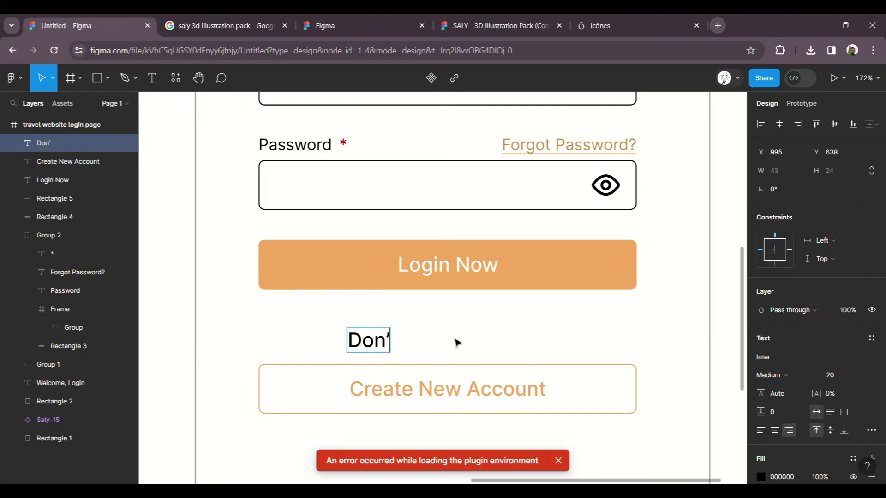
type("t have")
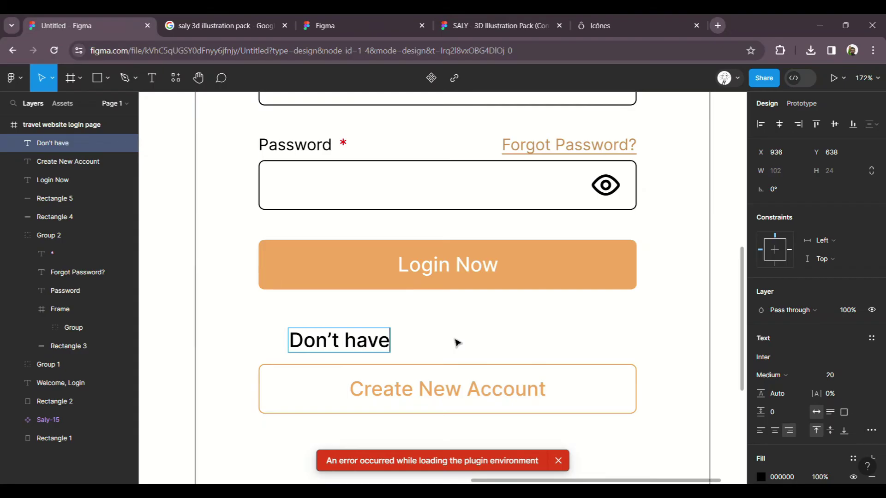
type(" an account")
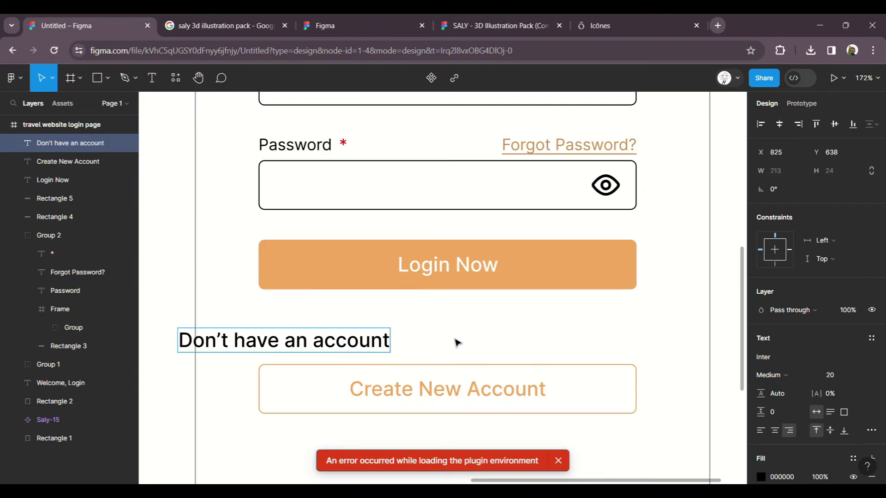
type("?")
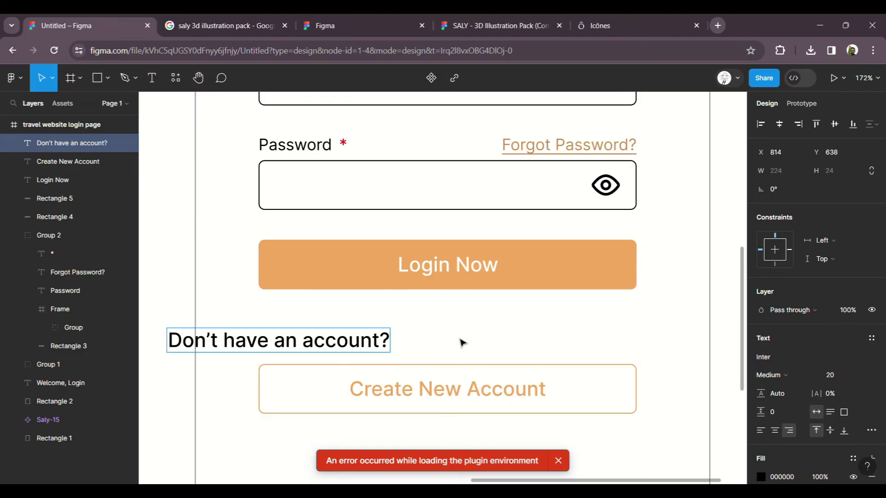
key("Escape")
Step: Move the caption and centre it horizontally on the Login Now button
left_click_drag(368, 346, 544, 340)
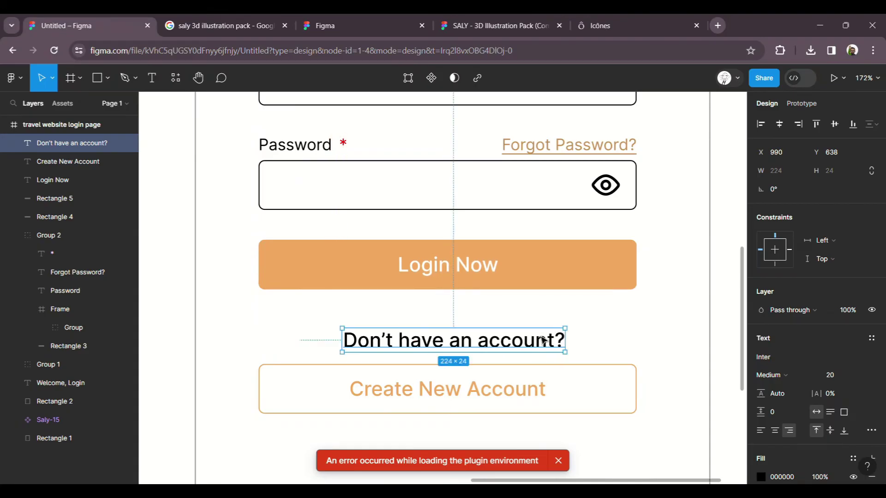
left_click(605, 293, "shift")
left_click(779, 124)
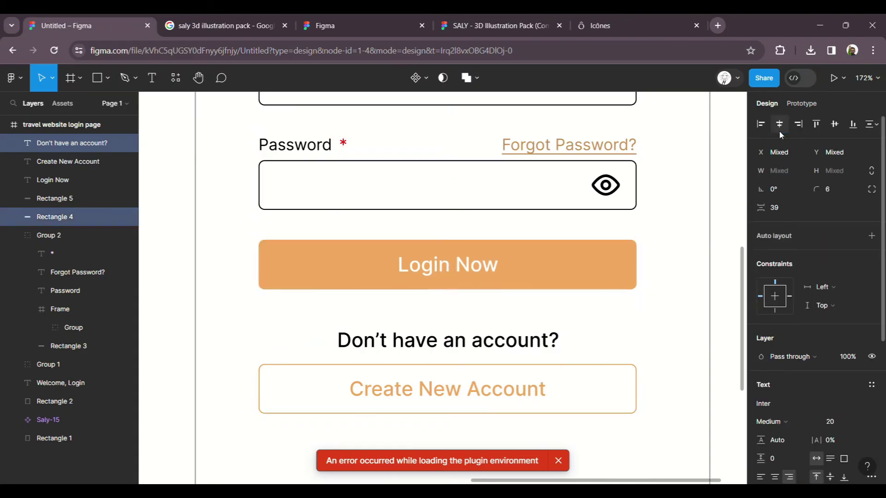
left_click(648, 318)
Step: Set the caption to Regular 16 and centre it over the Create New Account button
left_click(537, 338)
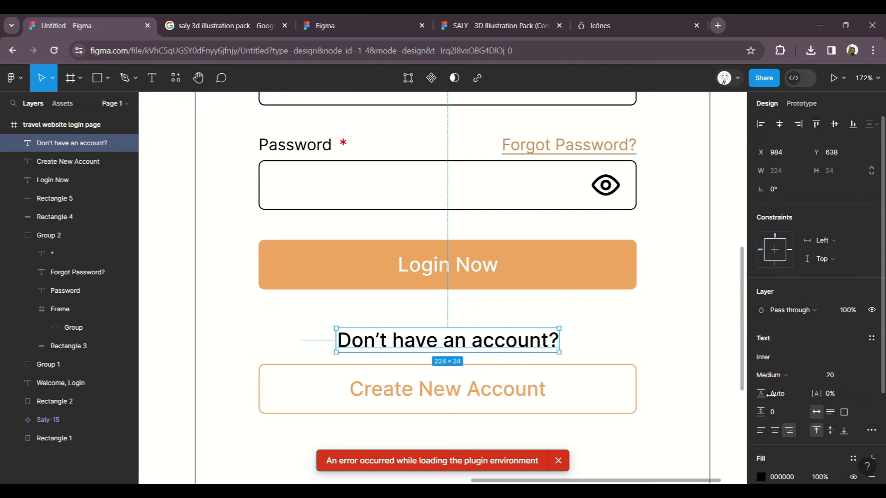
left_click(860, 375)
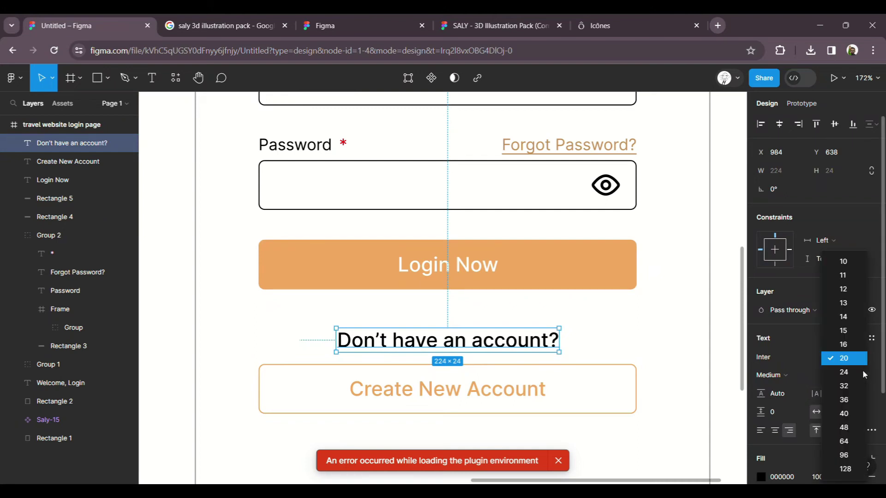
left_click(851, 344)
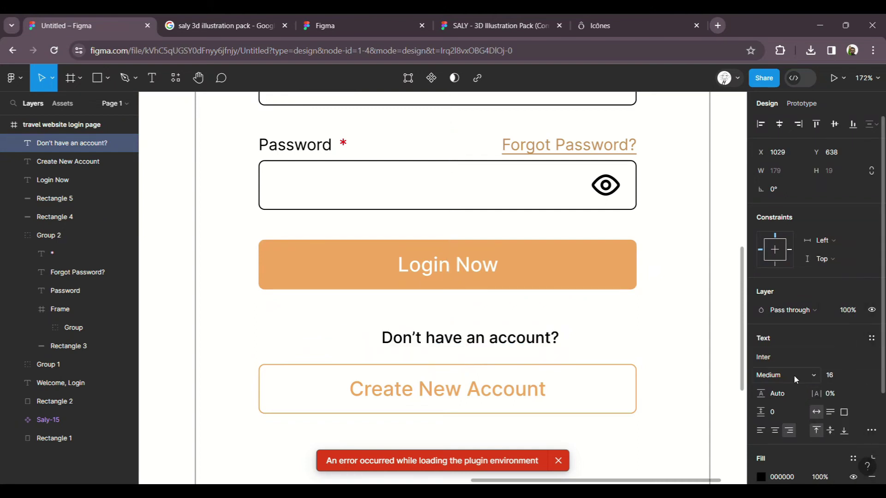
key("ctrl+b")
key("ctrl+b")
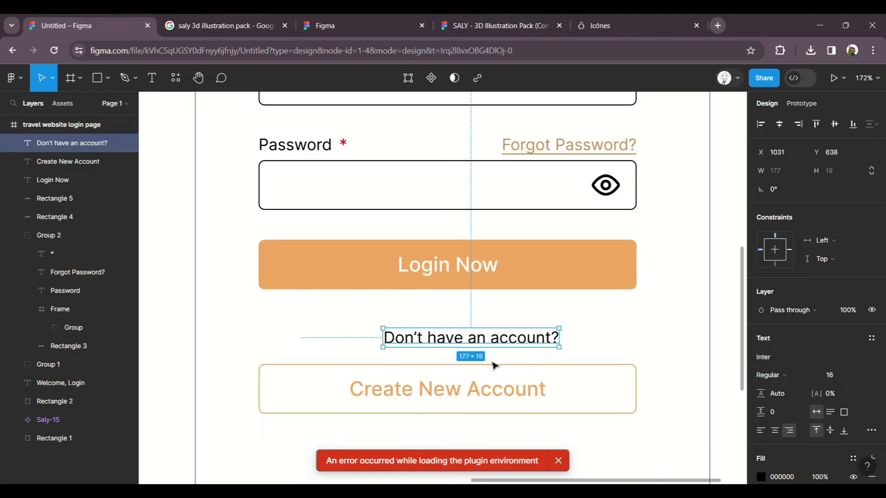
left_click_drag(505, 347, 489, 341)
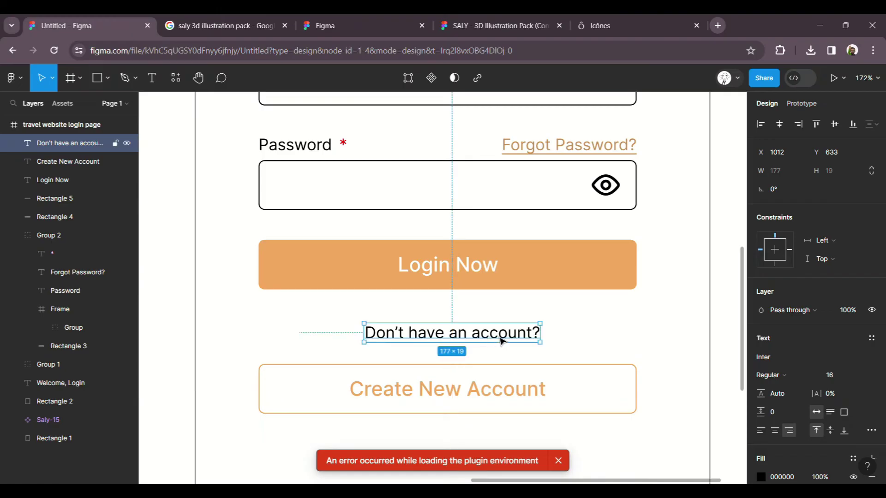
left_click(576, 370, "shift")
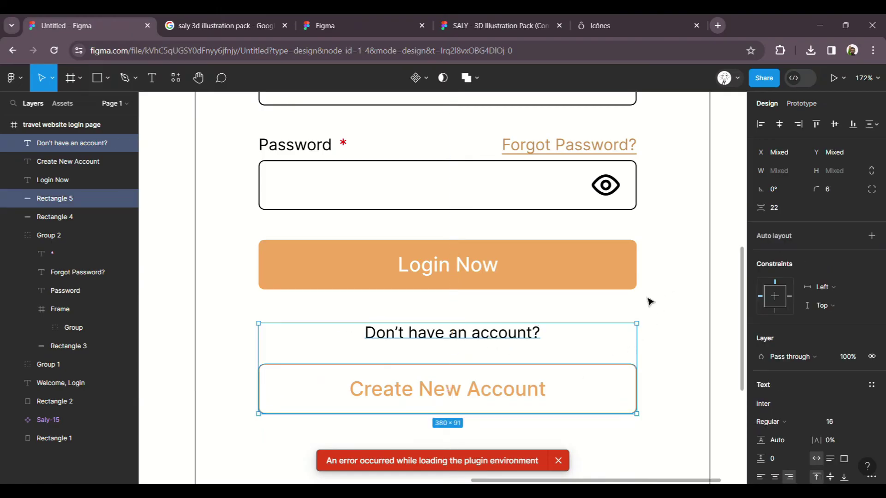
left_click(779, 128)
left_click(668, 309)
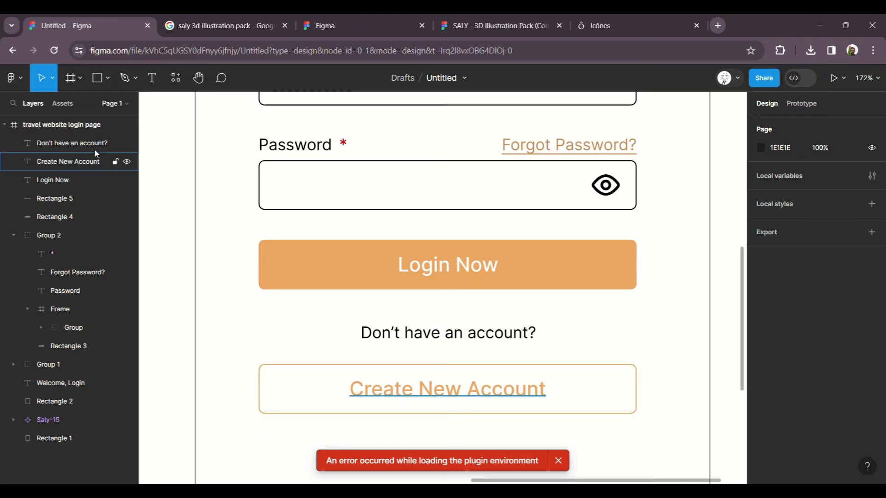
Step: Draw a light grey line to the left of the caption, reaching the button edge
left_click(124, 77)
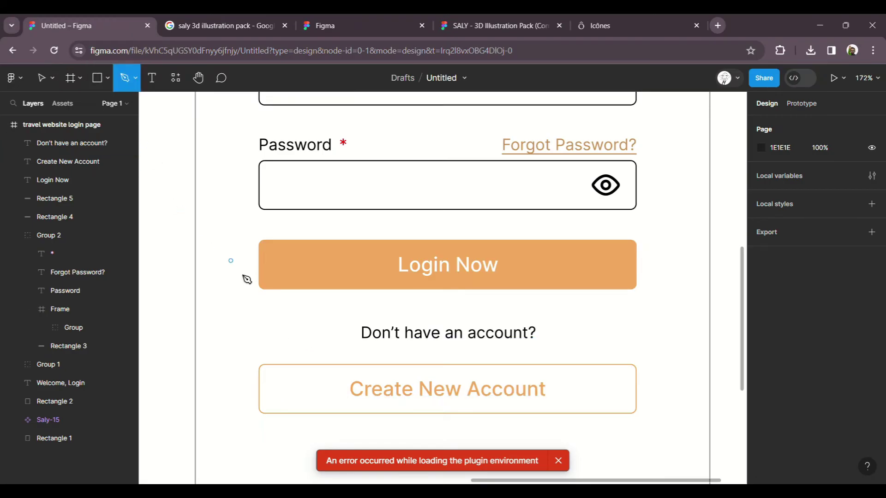
left_click(260, 333)
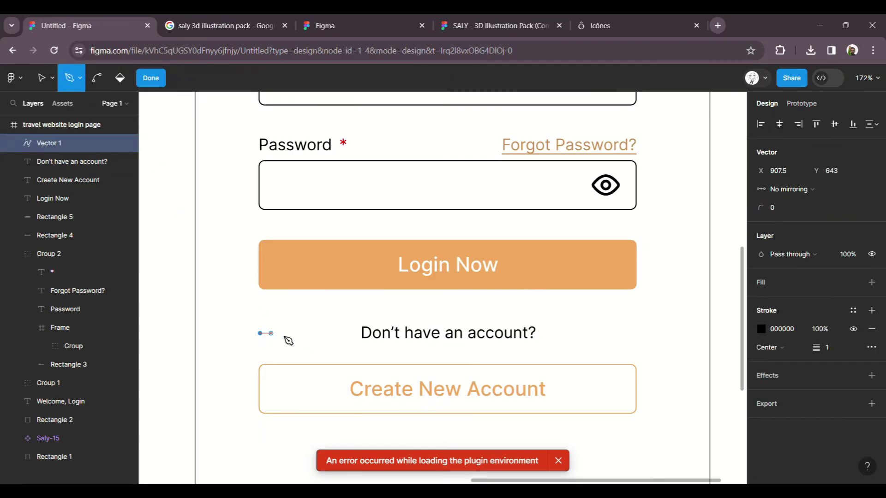
left_click(353, 333)
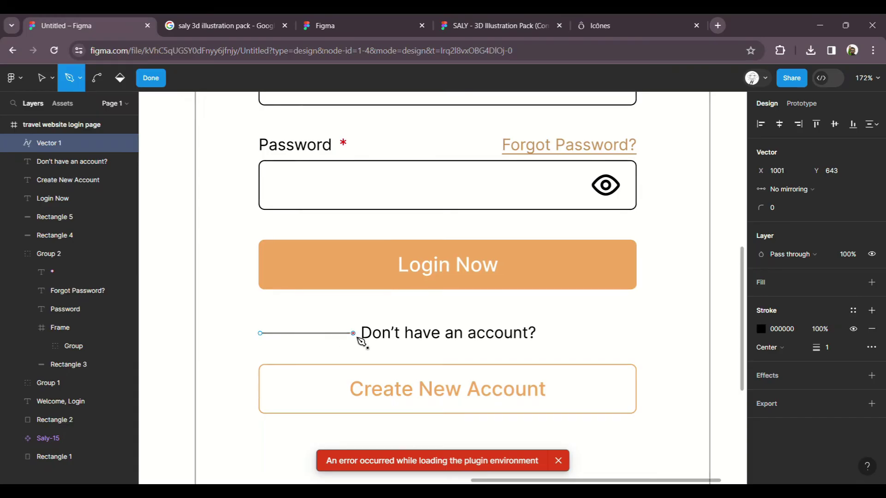
left_click(150, 77)
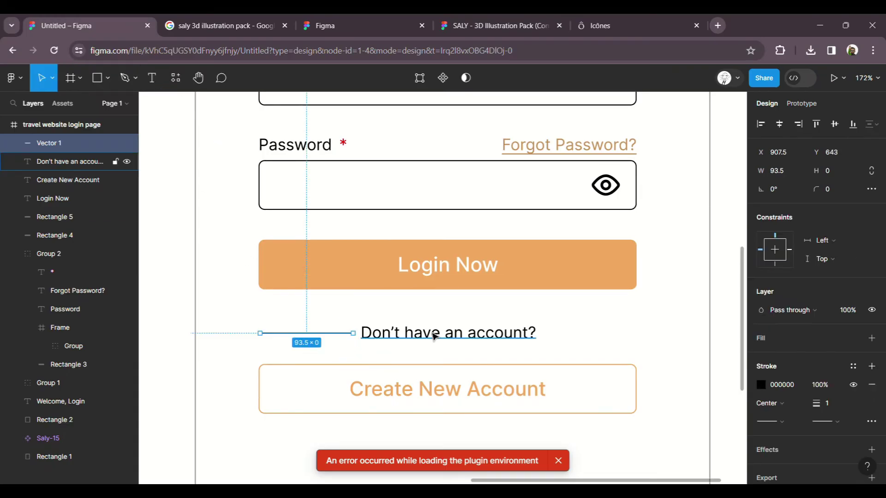
left_click(764, 387)
mouse_move(611, 323)
left_mouse_down()
mouse_move(593, 235)
mouse_move(560, 223)
left_mouse_up()
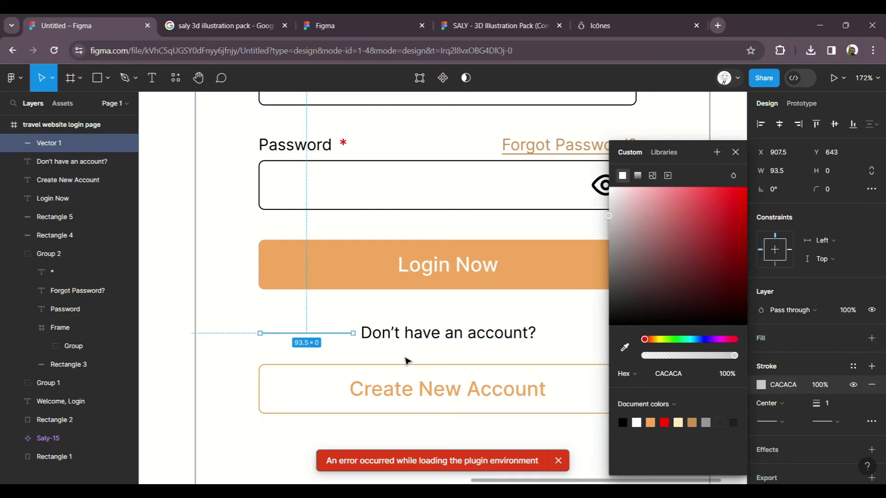
left_click(406, 362)
left_click(337, 338)
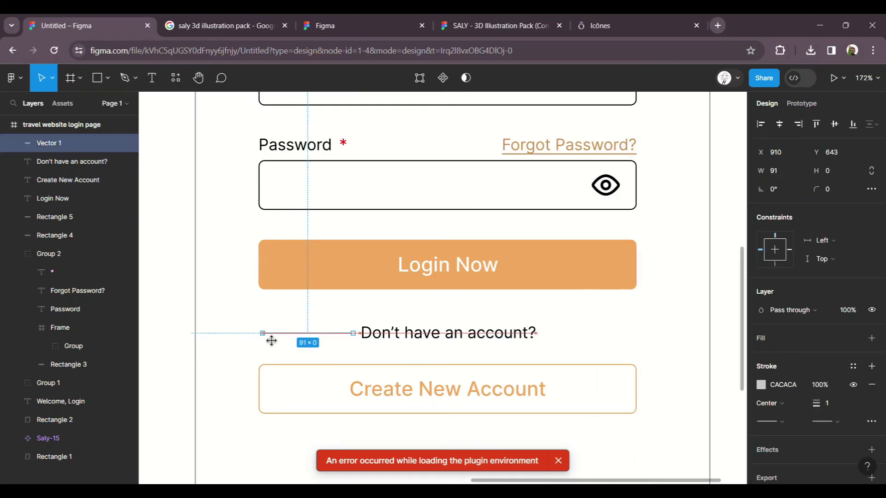
left_click_drag(269, 341, 270, 341)
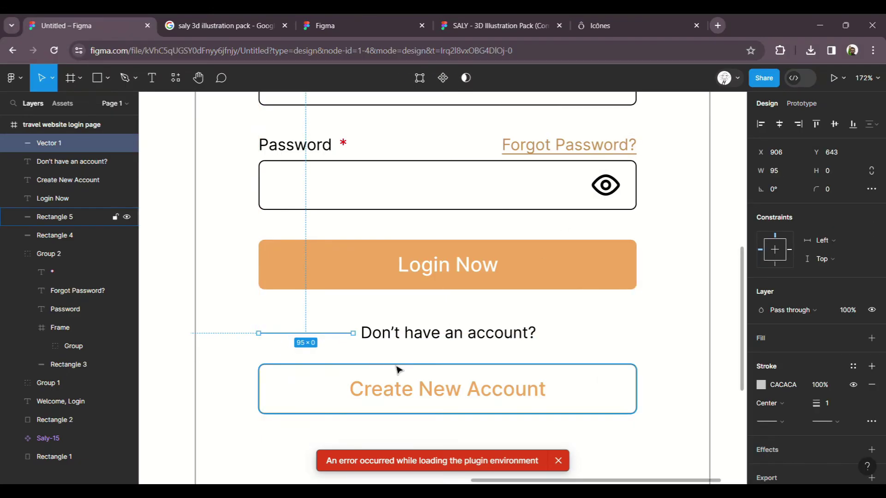
Step: Duplicate the grey line and place the copy on the caption's right side
key("ctrl+d")
left_click_drag(342, 339, 626, 336)
left_click(710, 350)
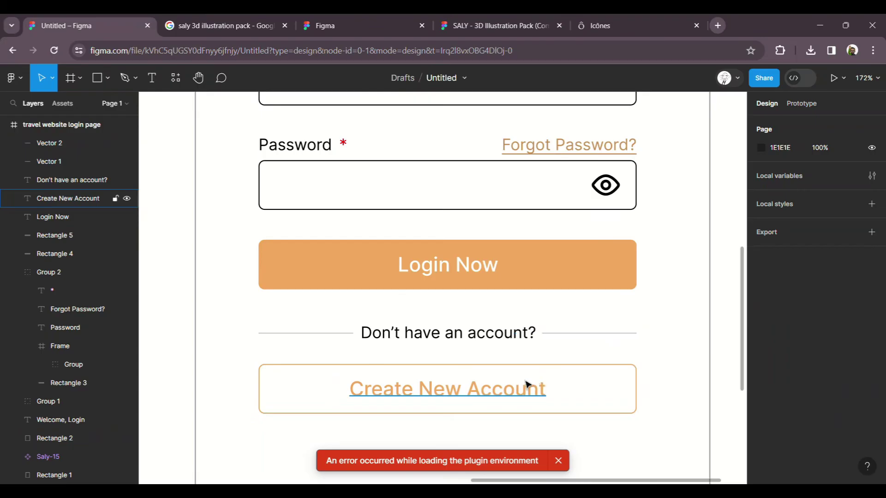
Step: Group the caption with both divider lines, and the button text with its outline
scroll(530, 337, "down", 5)
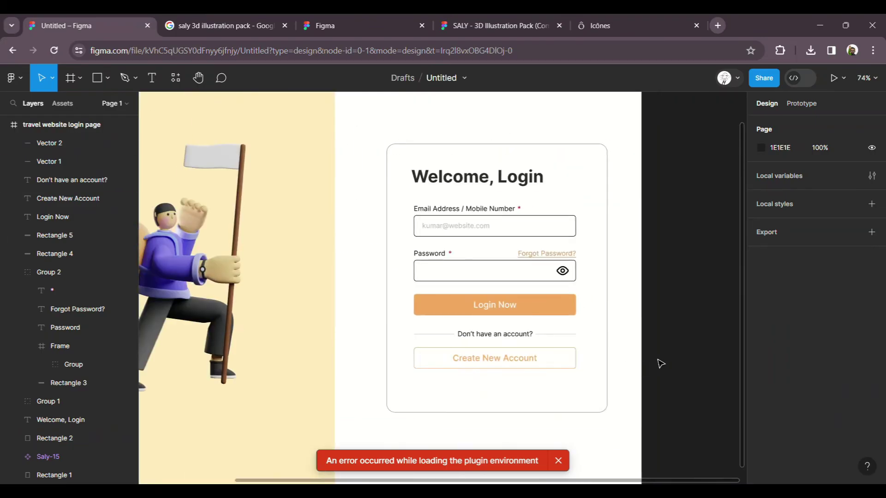
left_click(564, 362)
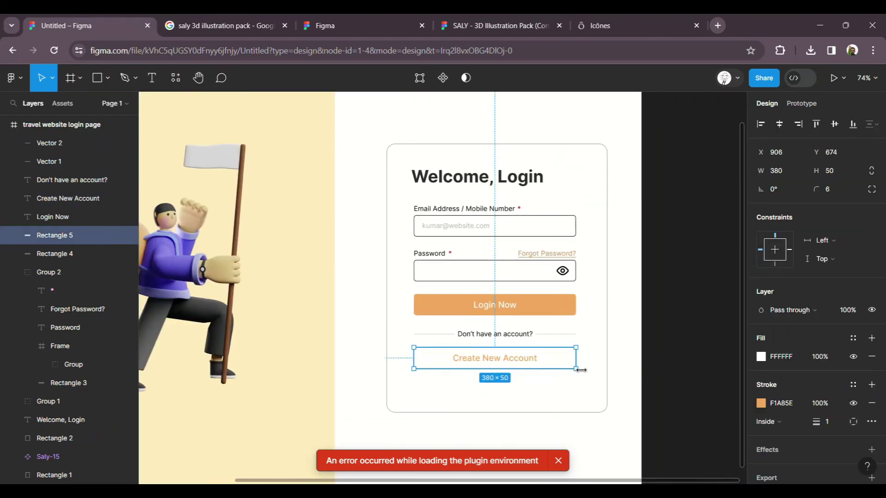
key("ctrl+g")
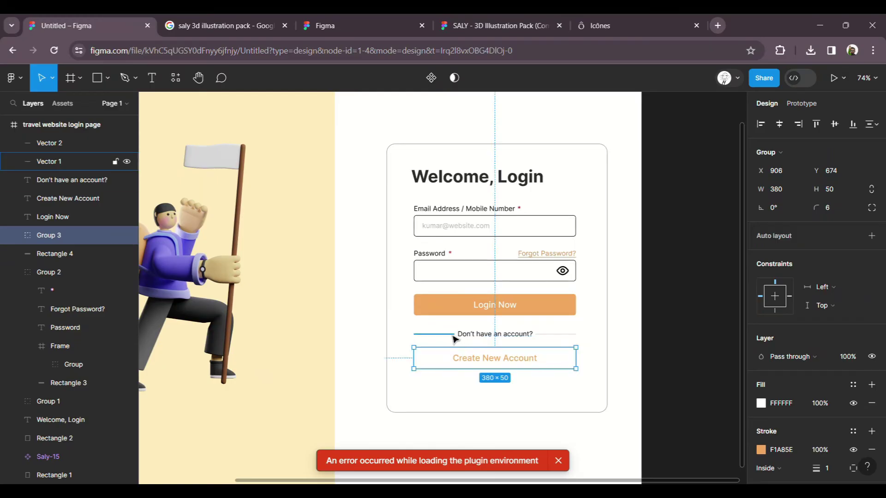
left_click(452, 335)
left_click(490, 337, "shift")
left_click(562, 336, "shift")
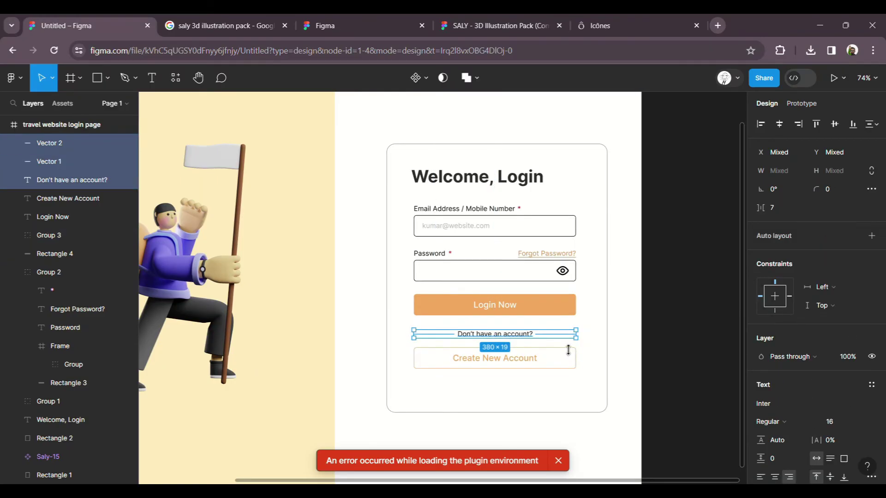
key("ctrl+g")
left_click(526, 362)
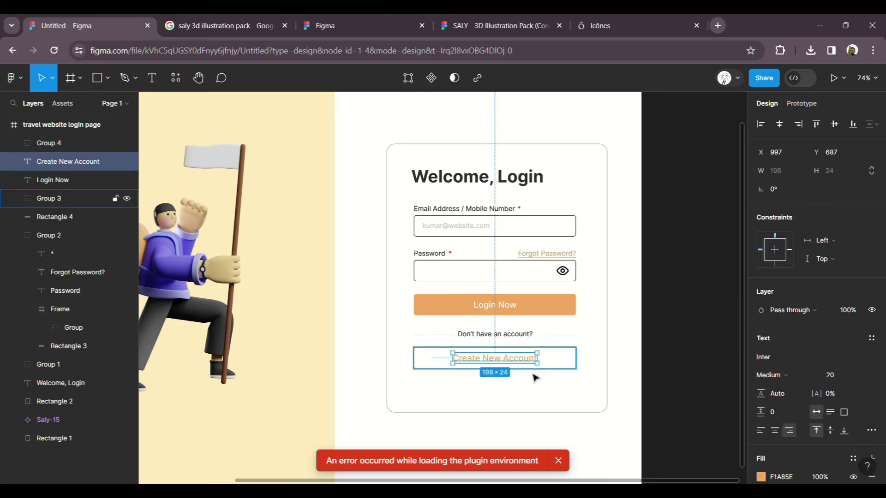
left_click(556, 368, "shift")
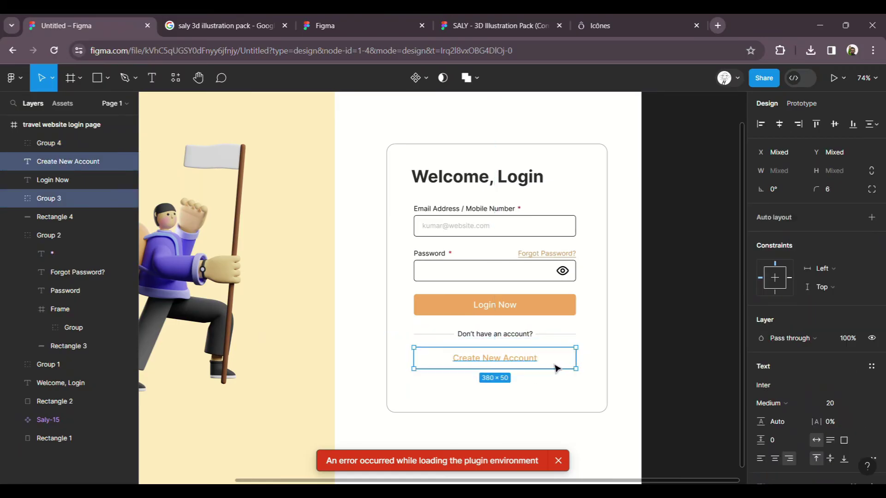
key("ctrl+g")
Step: Nudge the Create New Account button lower for 30 px spacing, then select the card's contents
left_click_drag(516, 364, 517, 368)
left_click(509, 344, "shift")
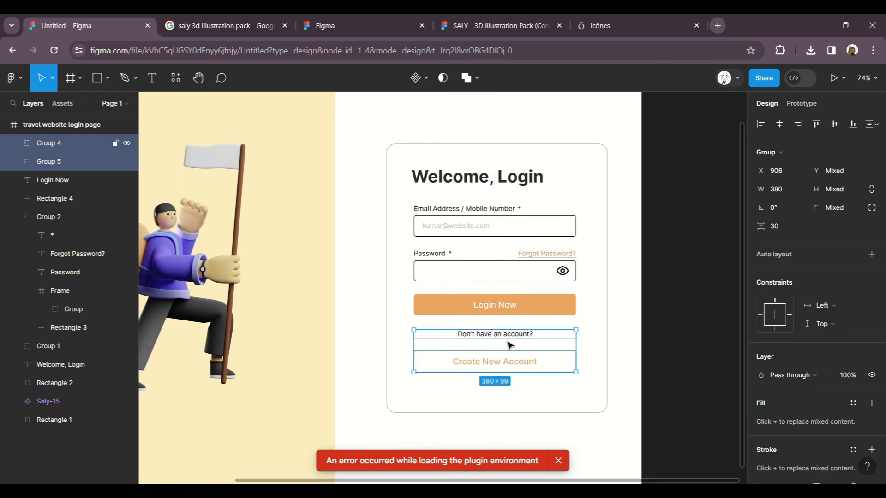
left_click(629, 352)
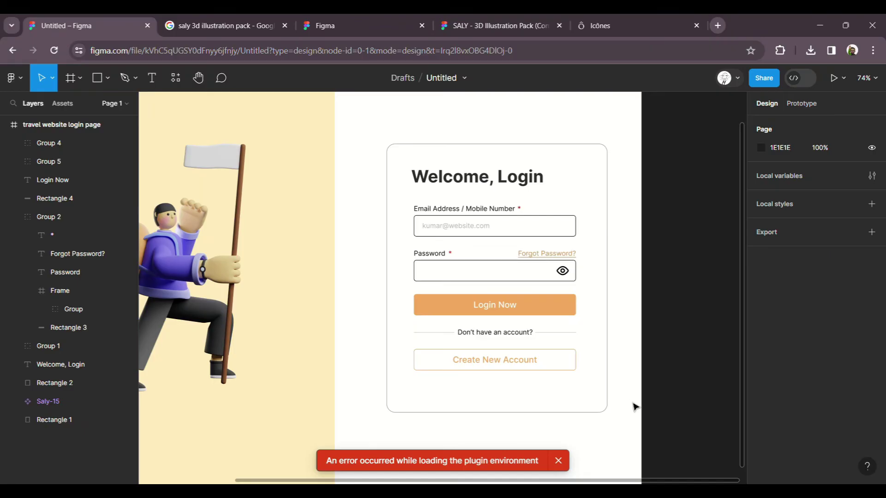
left_click_drag(584, 423, 406, 162)
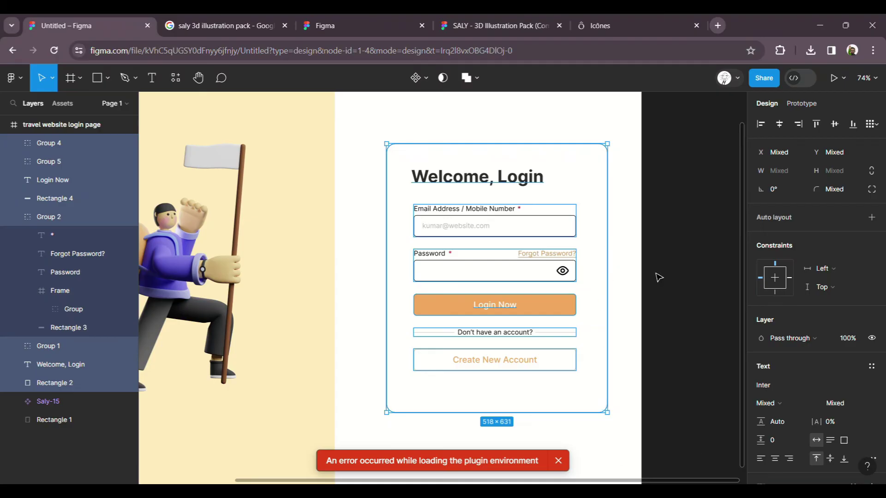
Step: Centre all the login card's elements horizontally
left_click(653, 306)
left_click_drag(612, 417, 409, 154)
left_click(779, 124)
left_click(639, 214)
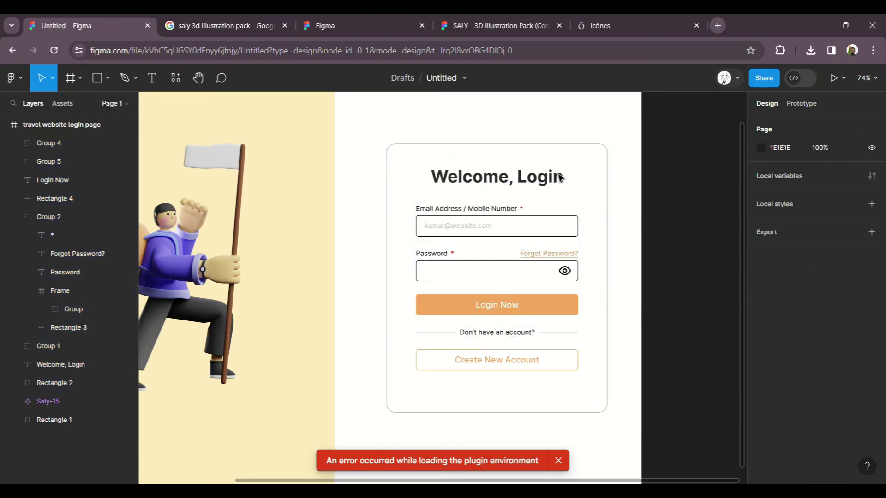
Step: Set the Welcome, Login heading to 36 px and align it with the inputs' left edge
left_click(511, 177)
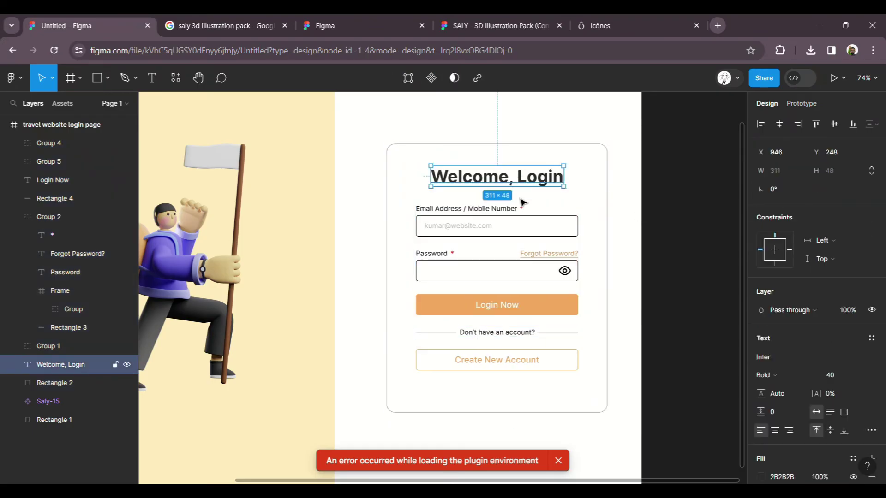
left_click(849, 375)
left_click(844, 361)
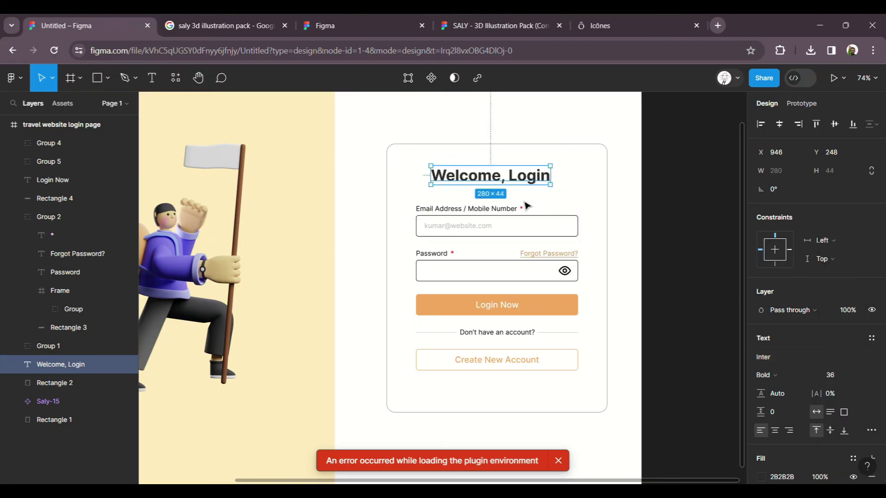
left_click_drag(520, 183, 503, 183)
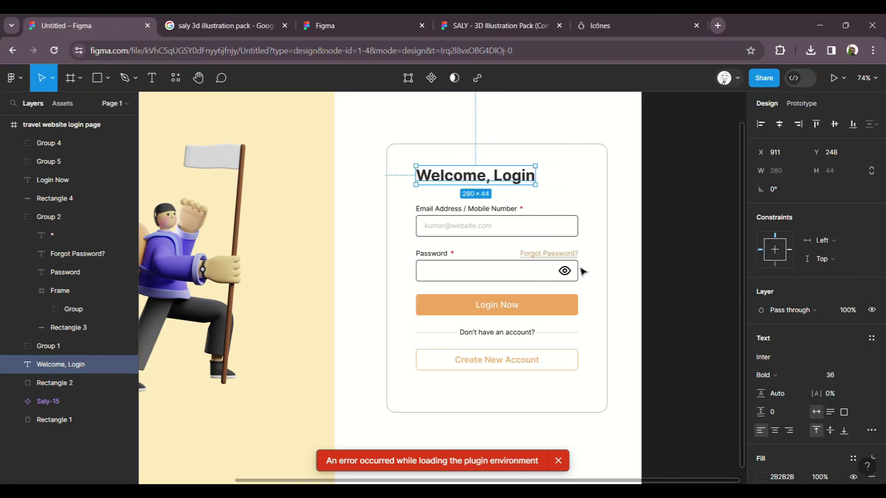
Step: Drag the card rectangle's bottom edge up to 518×605
left_click(644, 271)
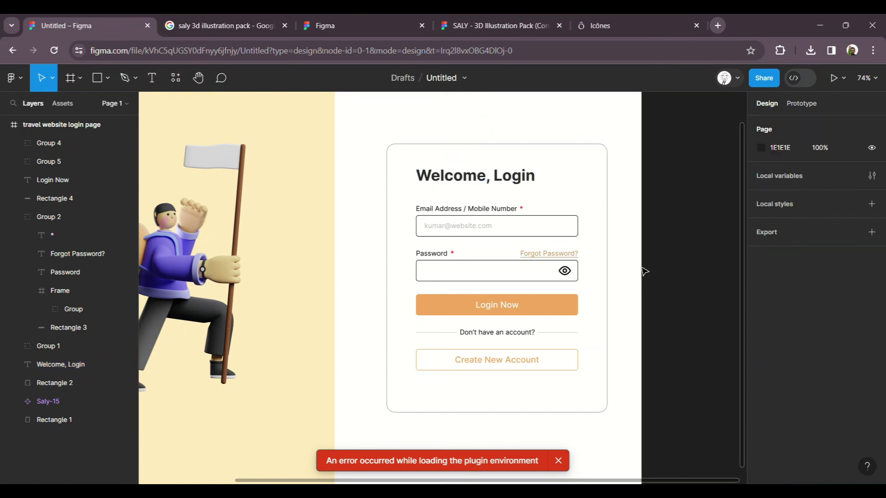
left_click(502, 414)
left_click_drag(504, 421, 506, 410)
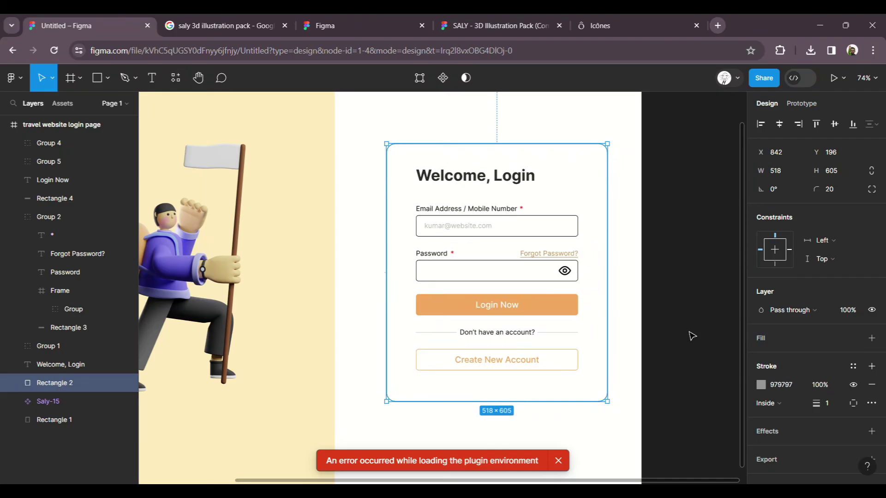
Step: Group the card and form elements as Group 6, centre it vertically, and close the error toast
left_click(637, 263)
scroll(635, 263, "down", 2)
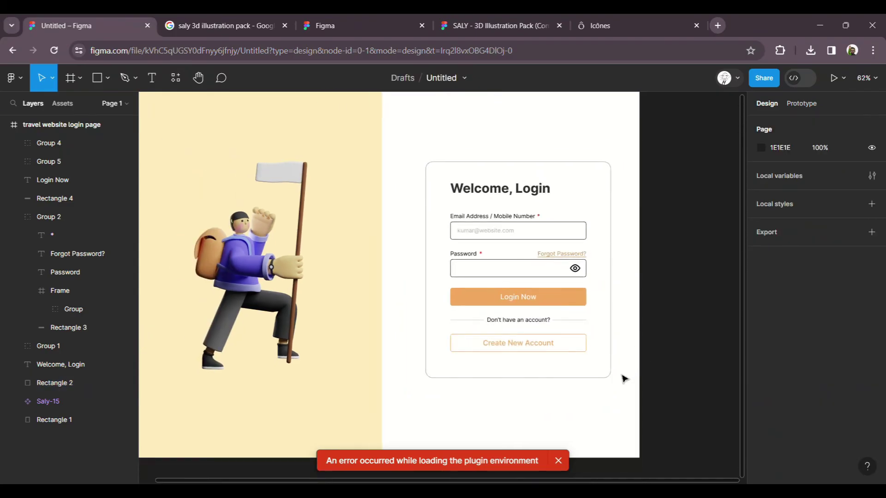
left_click_drag(620, 395, 408, 144)
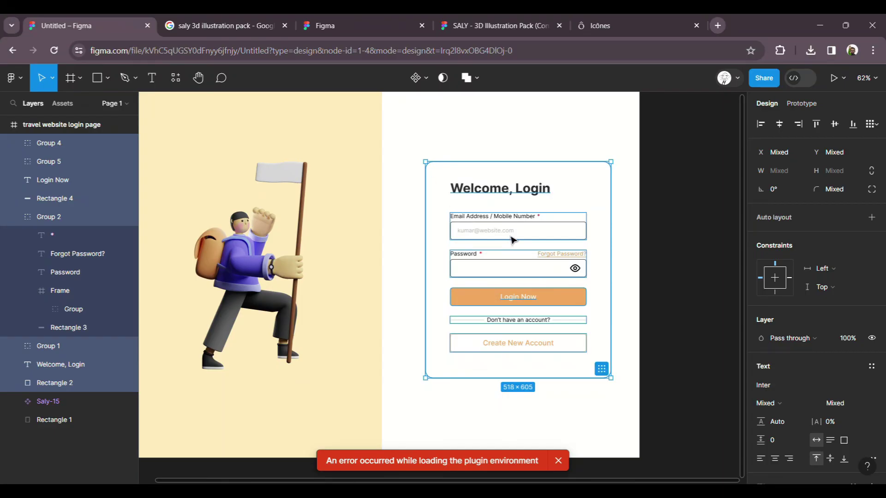
key("ctrl+g")
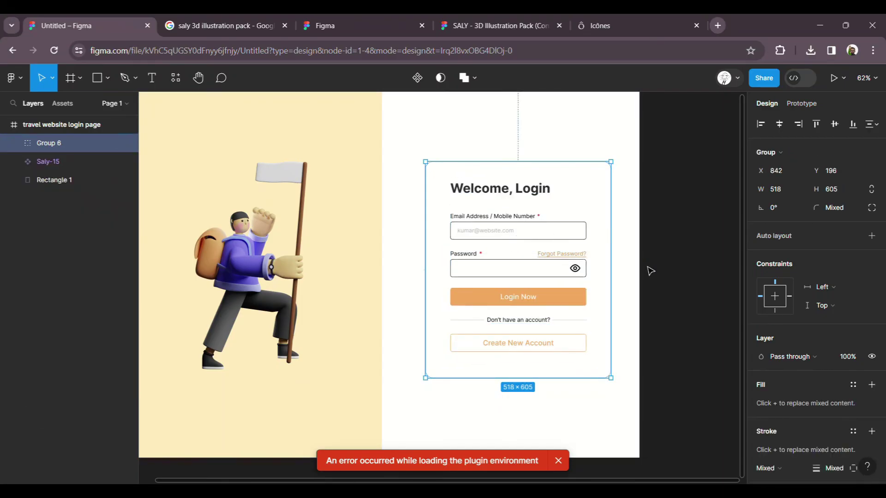
scroll(651, 271, "down", 2)
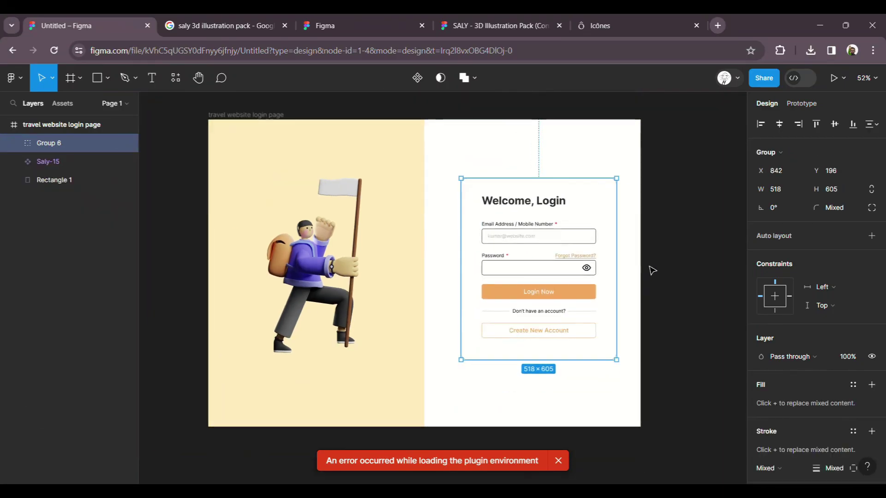
left_click(835, 126)
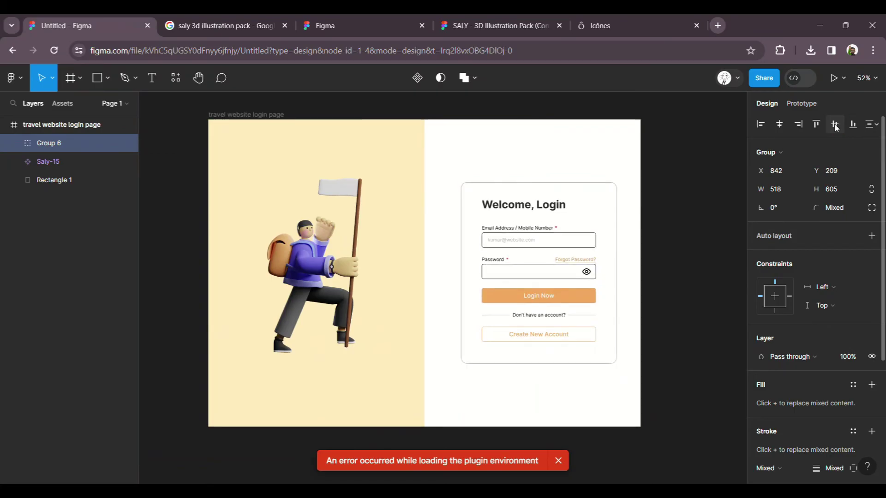
left_click(657, 295)
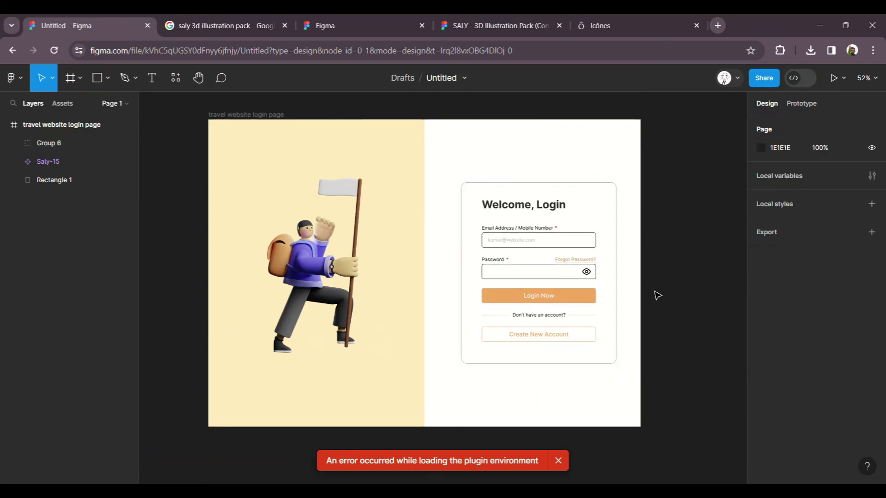
scroll(432, 247, "up", 1)
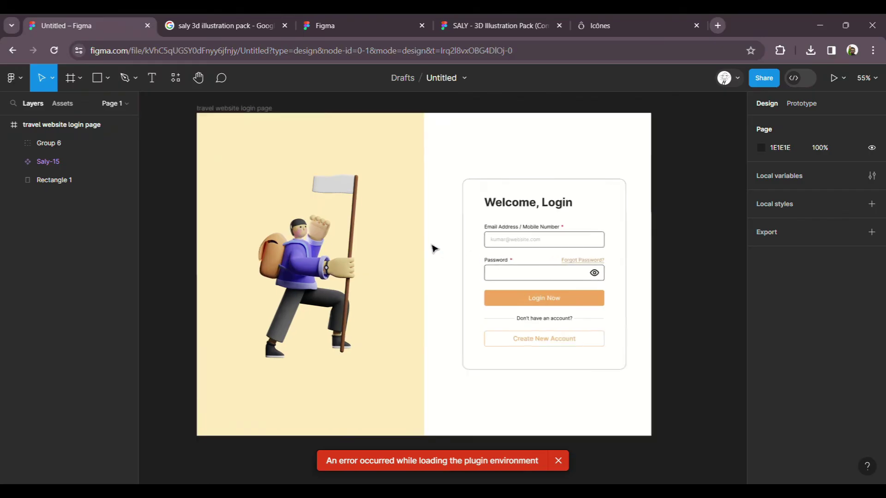
left_click(558, 460)
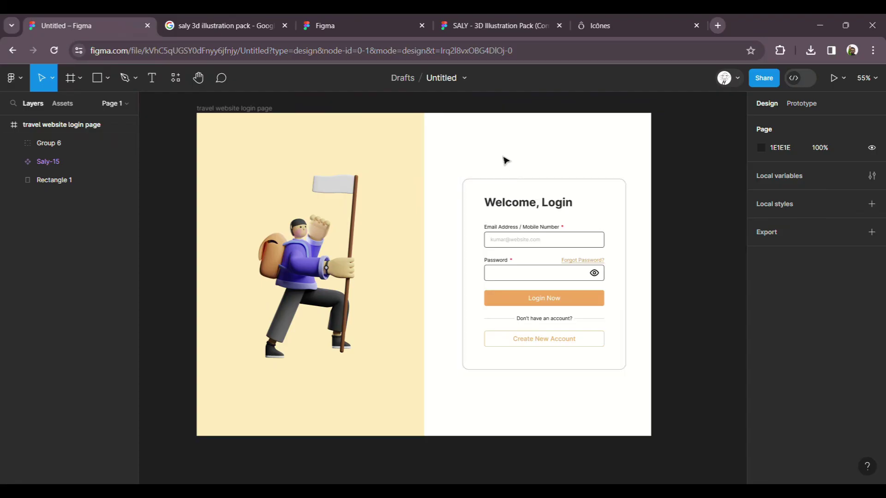
Step: Set the login page frame's fill to off-white FBF8F3, sampled from the cream panel
left_click(235, 109)
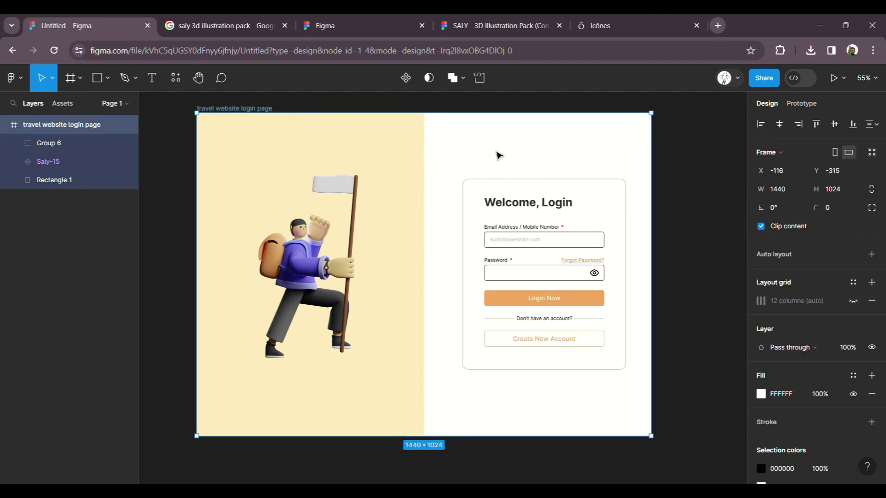
left_click(761, 394)
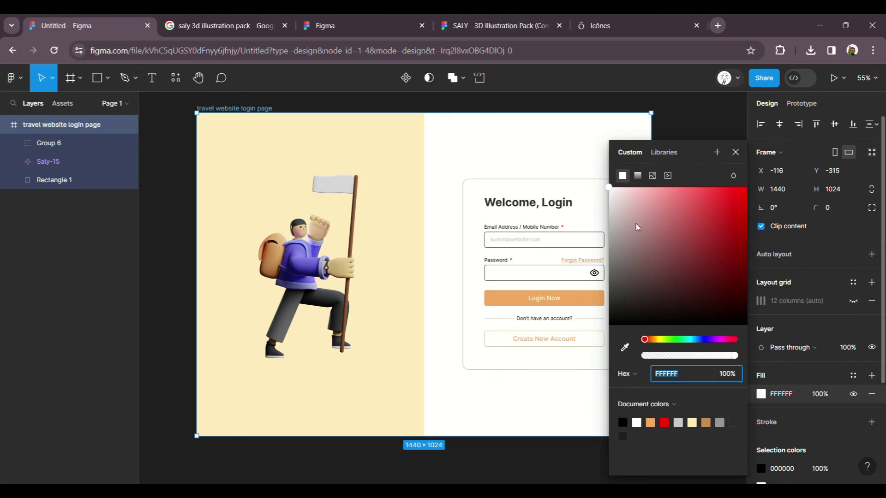
type("F3")
key("Return")
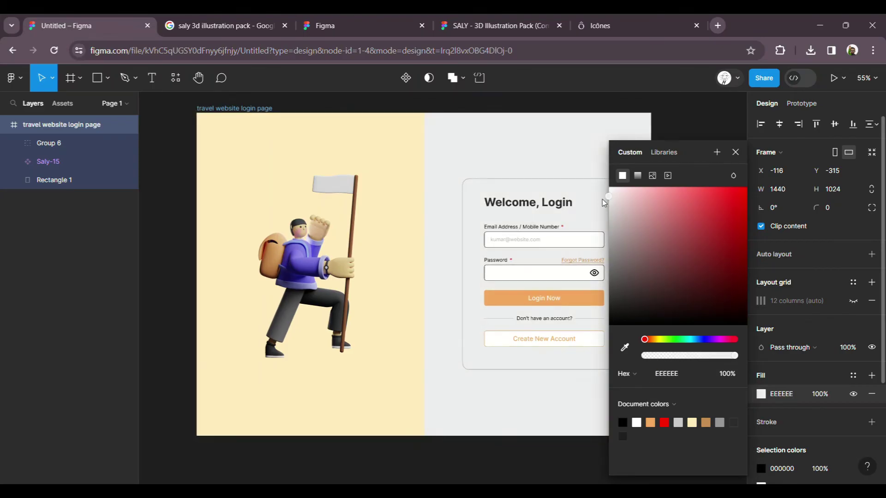
left_click(625, 347)
left_click(409, 315)
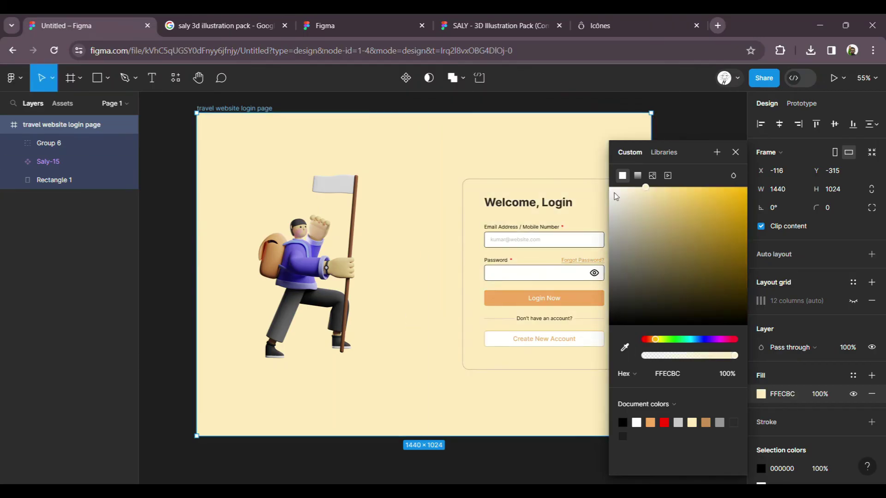
left_click_drag(630, 190, 614, 193)
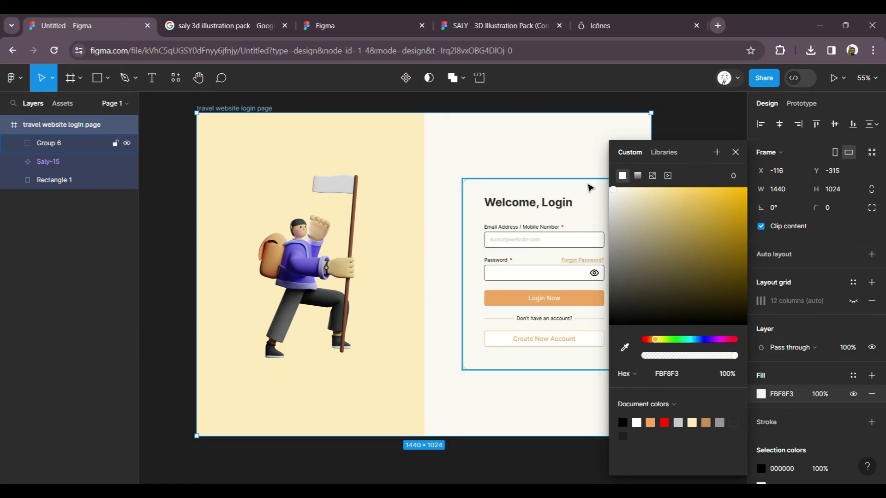
left_click(592, 190)
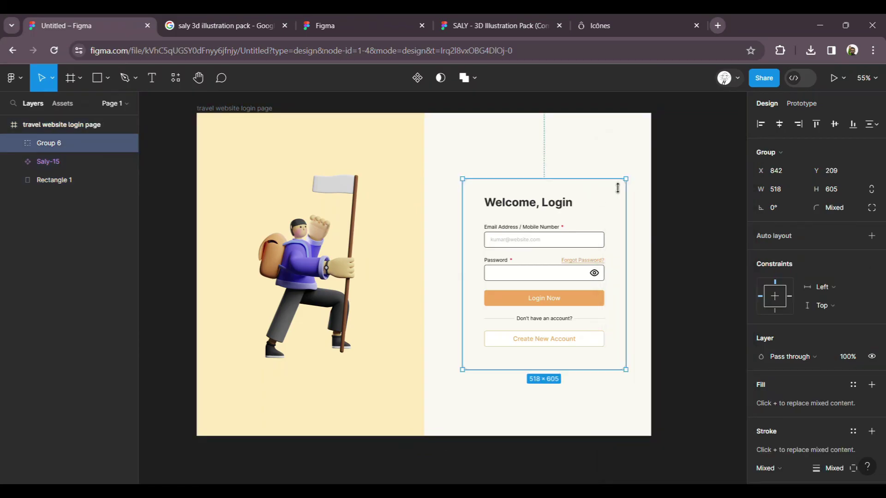
scroll(644, 229, "up", 5)
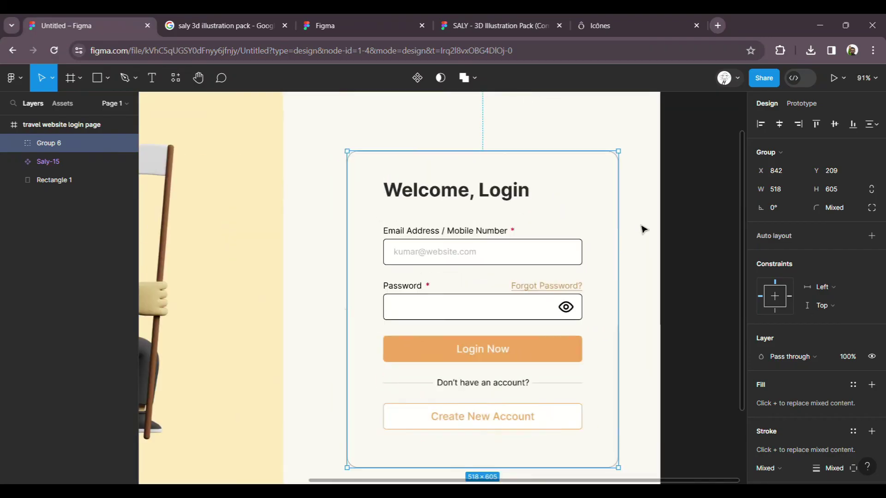
left_click(617, 187)
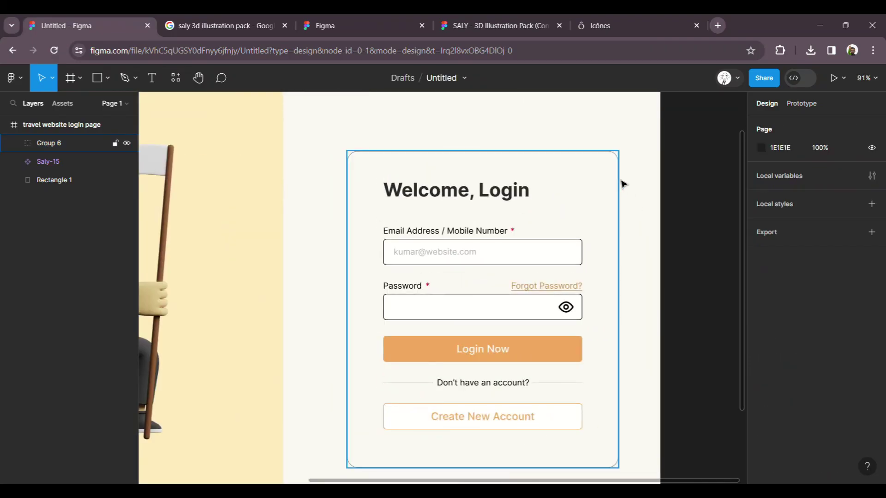
left_click(626, 185)
scroll(799, 346, "down", 4)
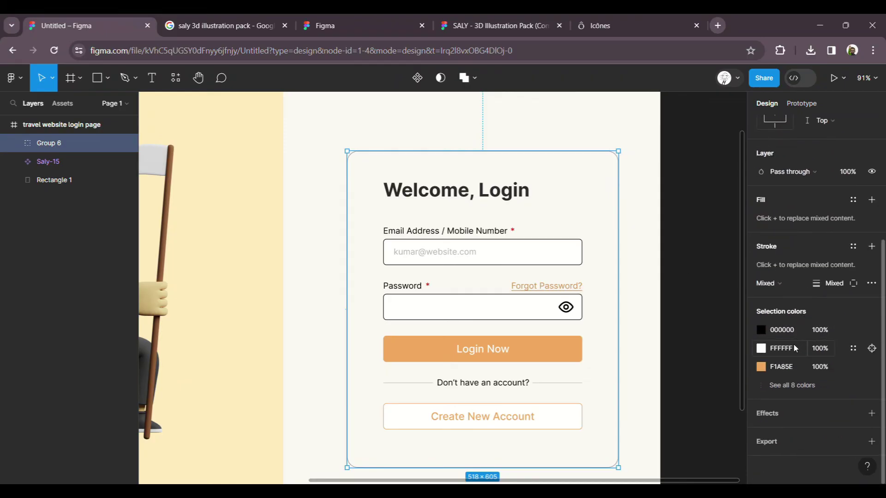
left_click(762, 349)
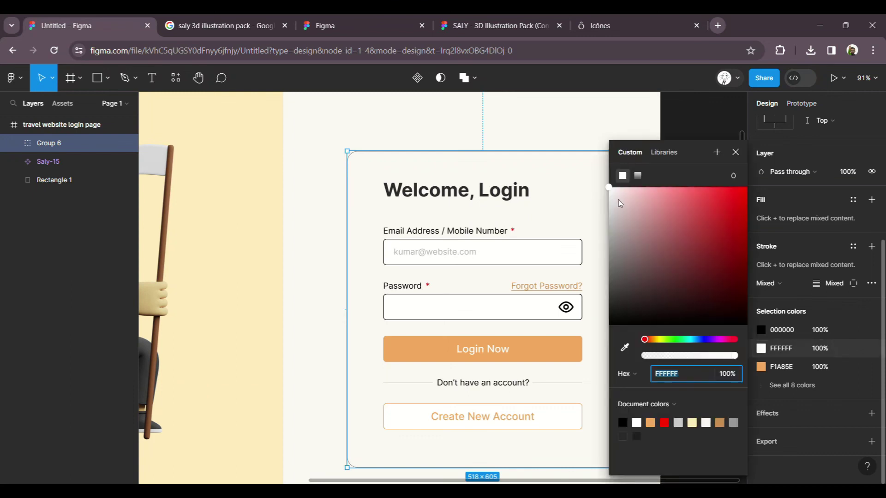
left_click(555, 139)
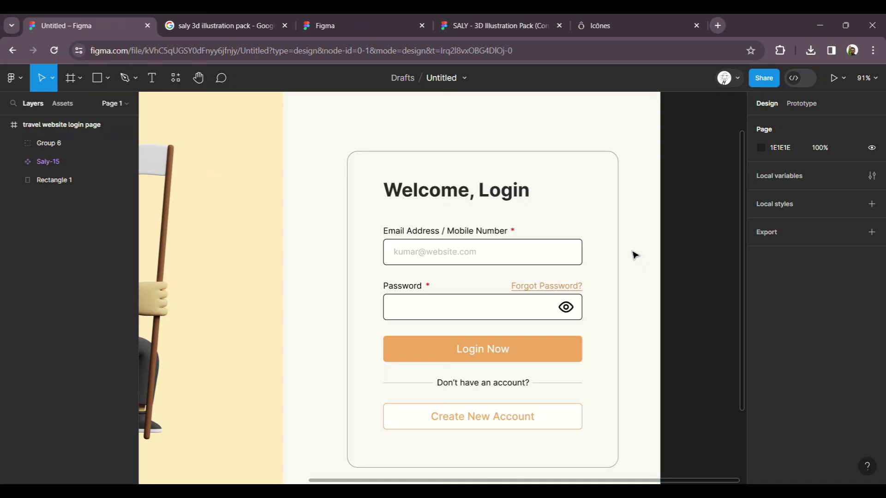
scroll(636, 255, "down", 3)
scroll(694, 253, "down", 1)
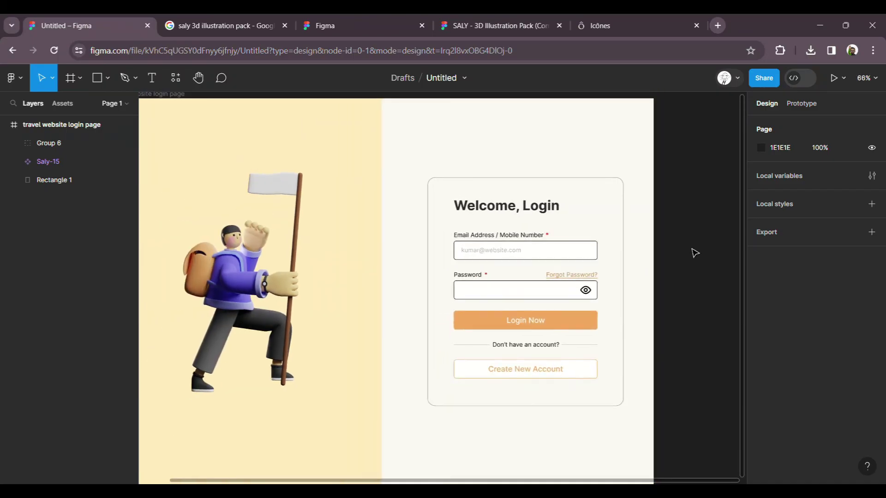
left_click(598, 185)
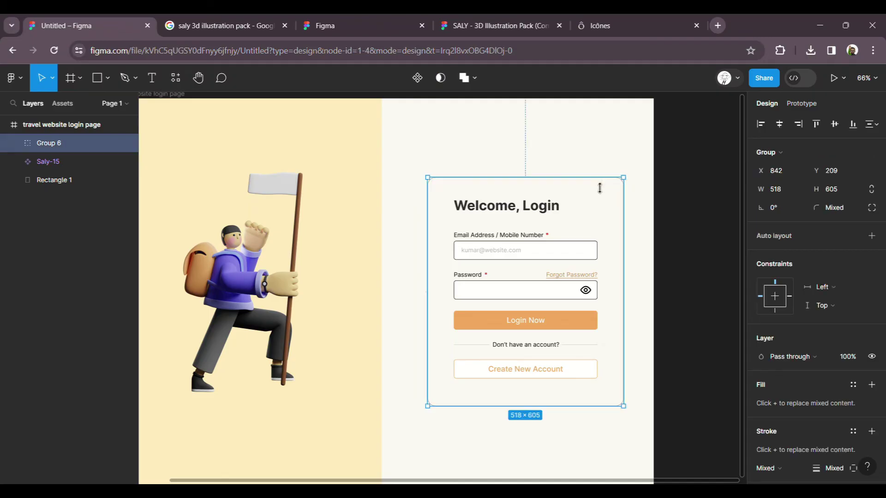
left_click(871, 385)
key("ctrl+z")
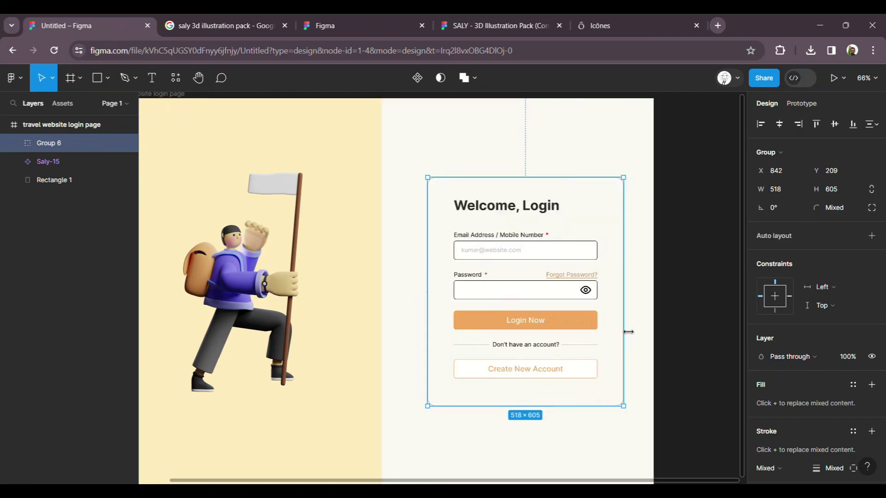
left_click(638, 208)
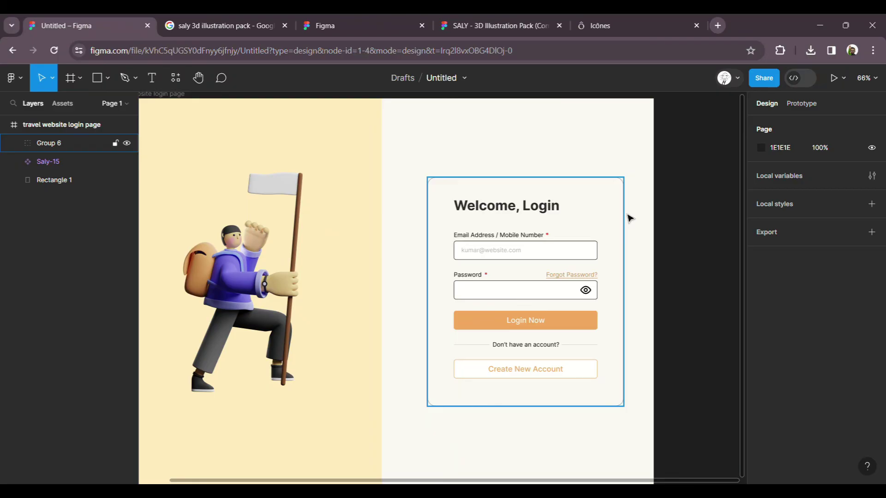
left_click(631, 218)
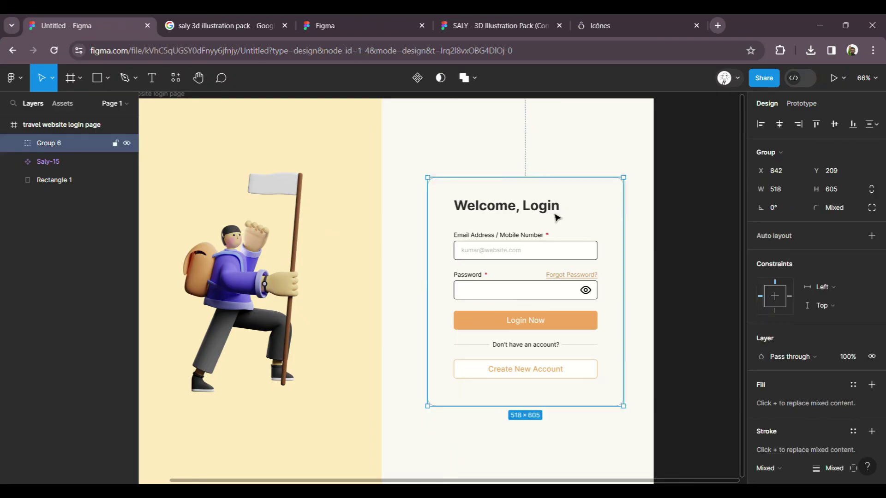
Step: Ungroup the login card and give its background rectangle a pure white fill
right_click(550, 217)
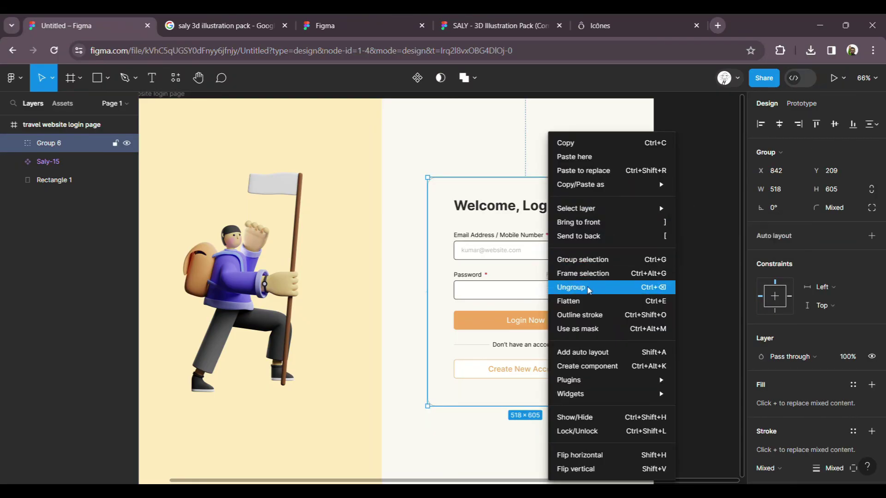
left_click(589, 288)
left_click(645, 231)
left_click(629, 223)
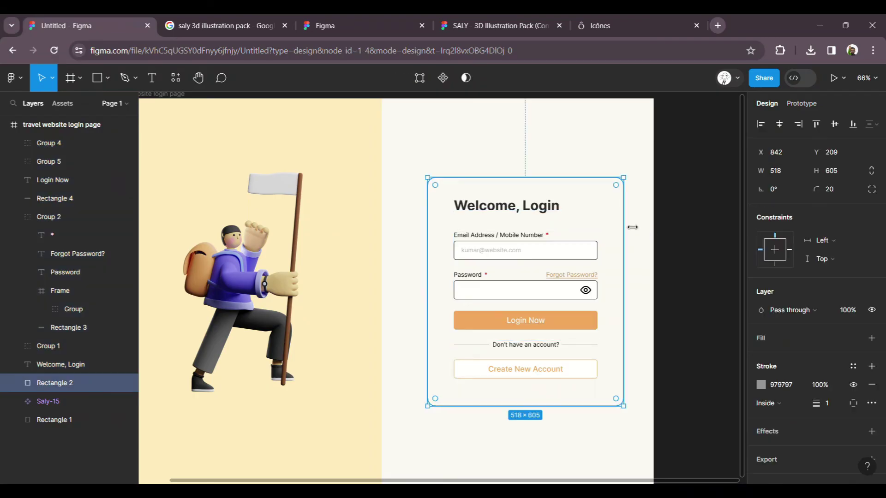
left_click(761, 341)
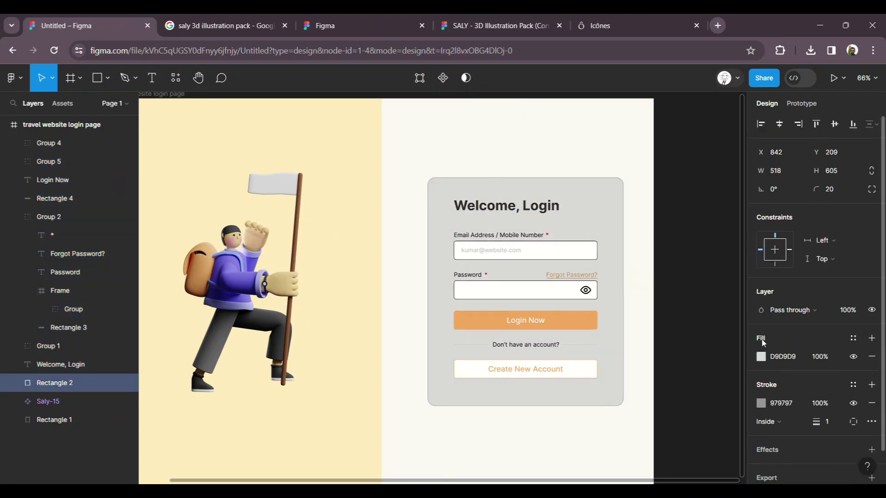
left_click(761, 357)
left_click_drag(668, 233, 581, 176)
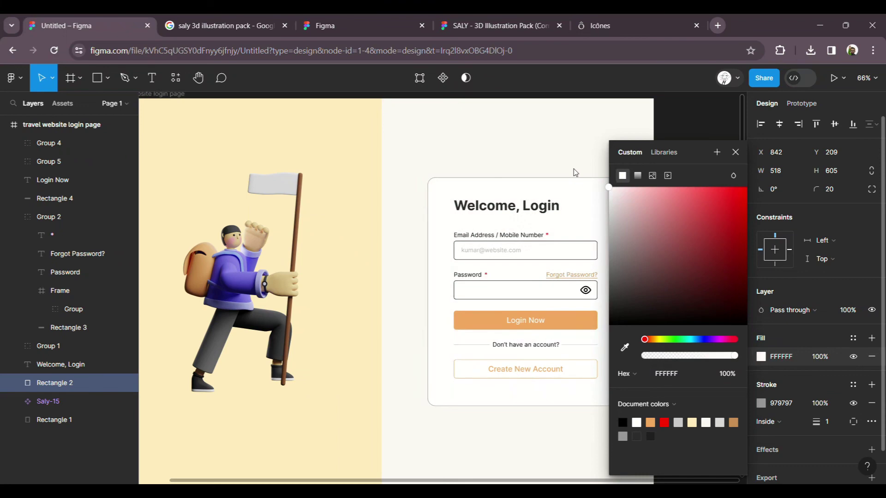
left_click(561, 161)
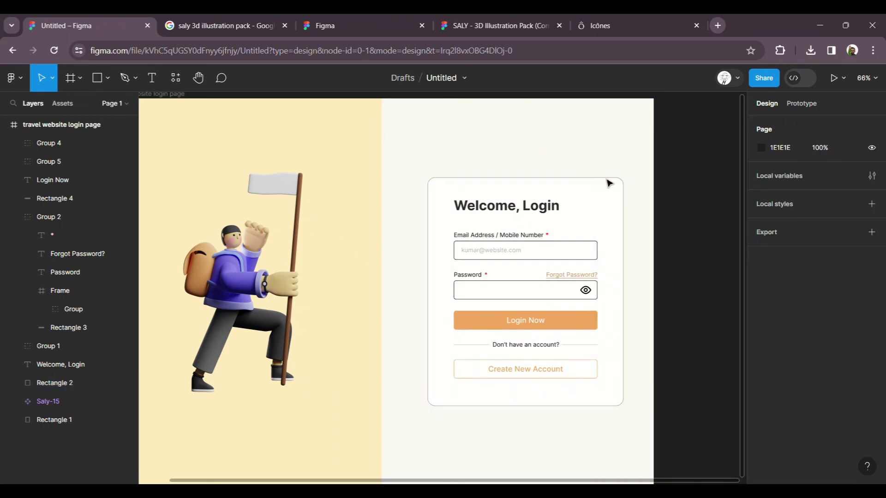
Step: Try replacing the card's border, then undo to restore the grey border
left_click(617, 200)
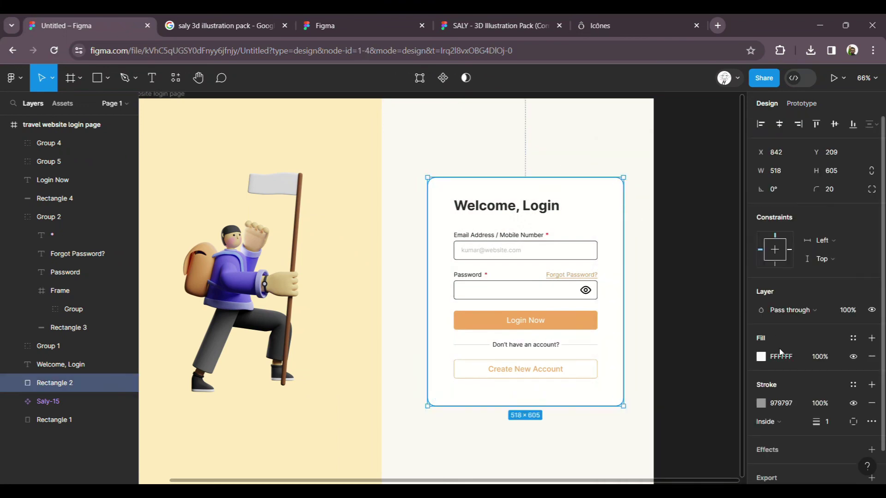
left_click(871, 403)
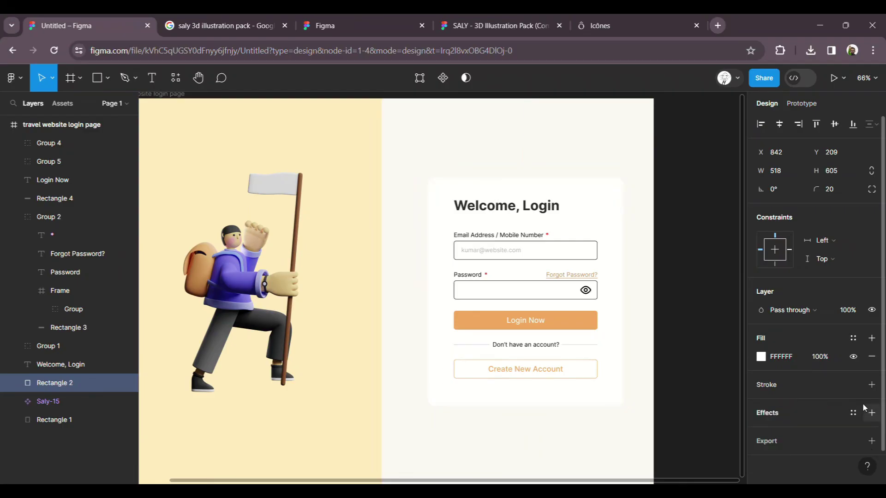
left_click(871, 385)
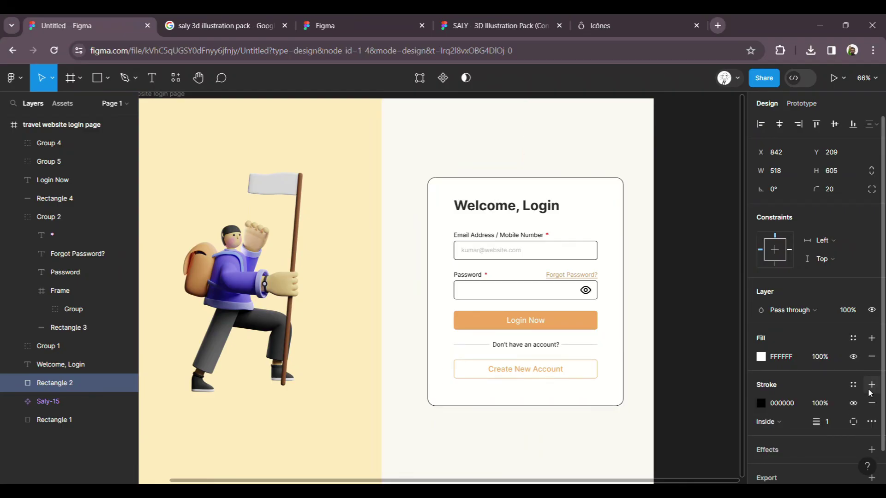
key("ctrl+z")
key("ctrl+z")
left_click(696, 272)
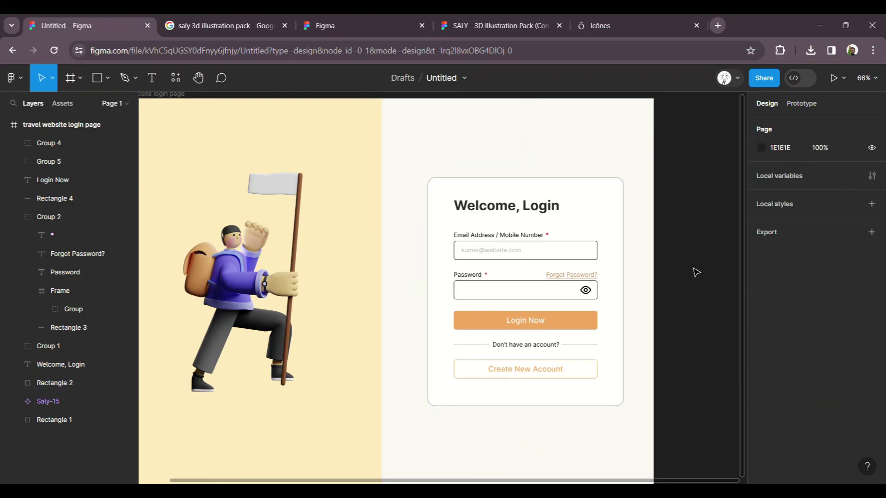
Step: Change the card's border colour to C0C0C0
left_click_drag(641, 423, 420, 173)
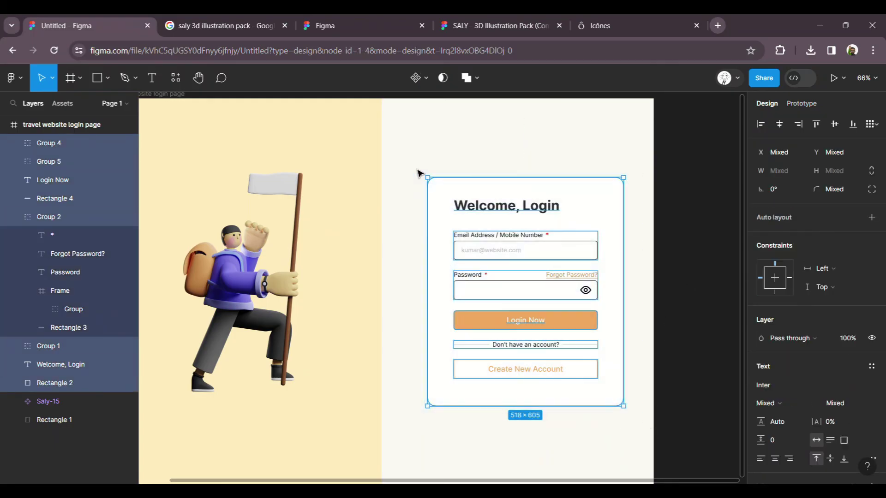
left_click(417, 198)
left_click(433, 199)
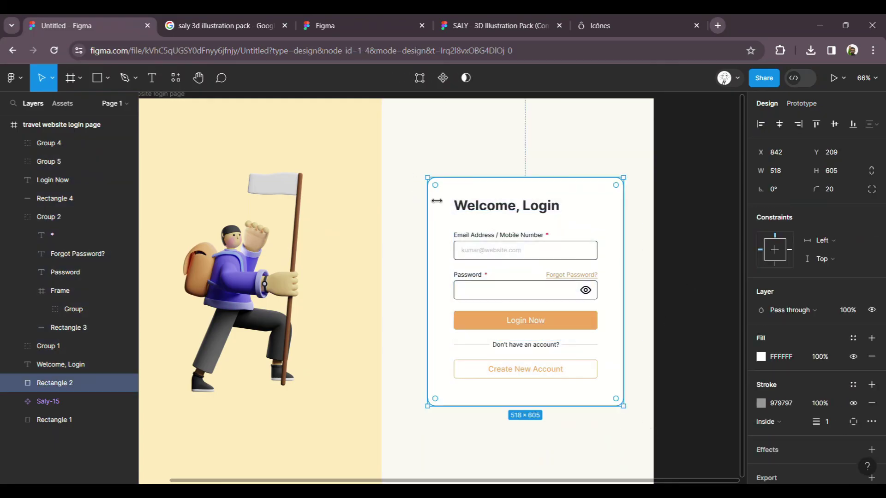
left_click(760, 403)
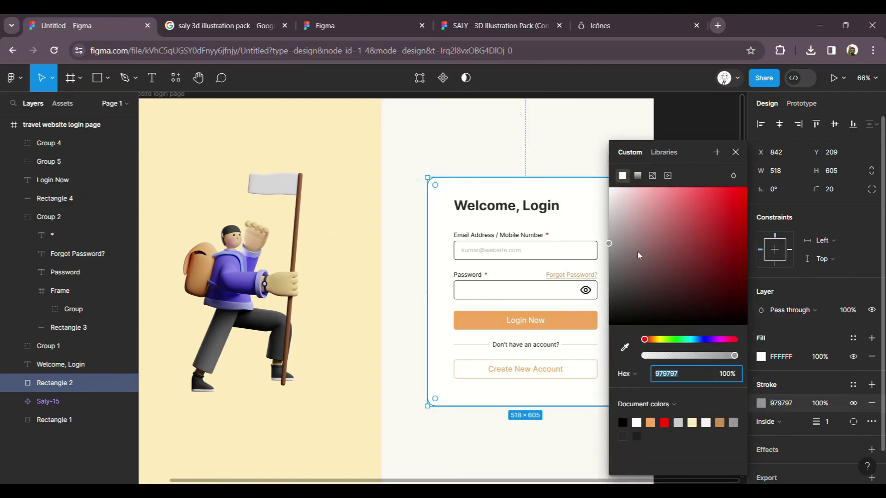
type("C0C0C0")
key("Return")
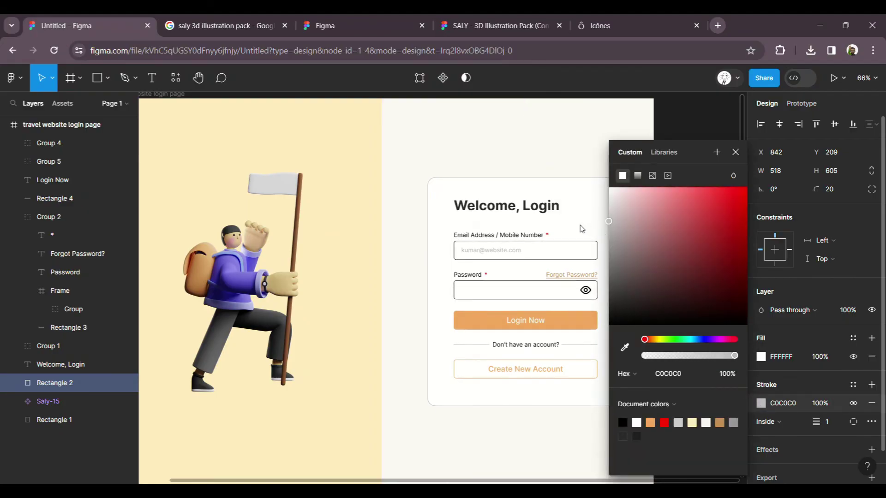
left_click(405, 280)
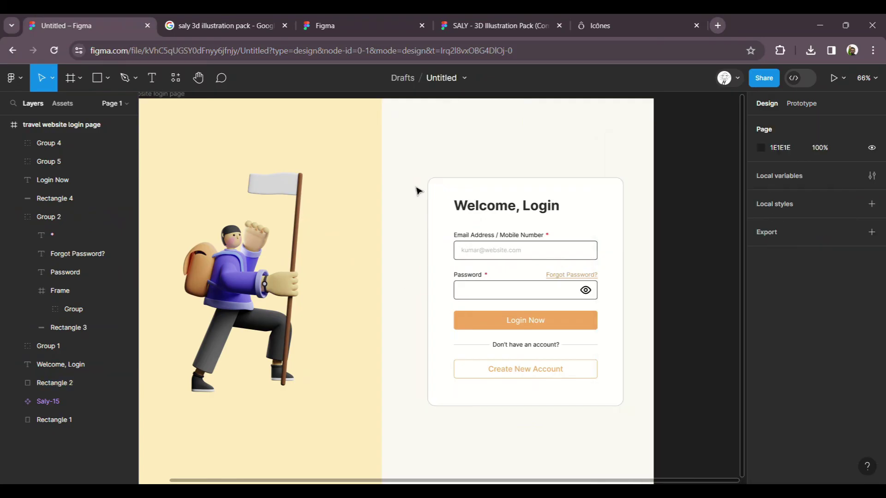
Step: Group all the login card's elements together
left_click_drag(497, 240, 657, 442)
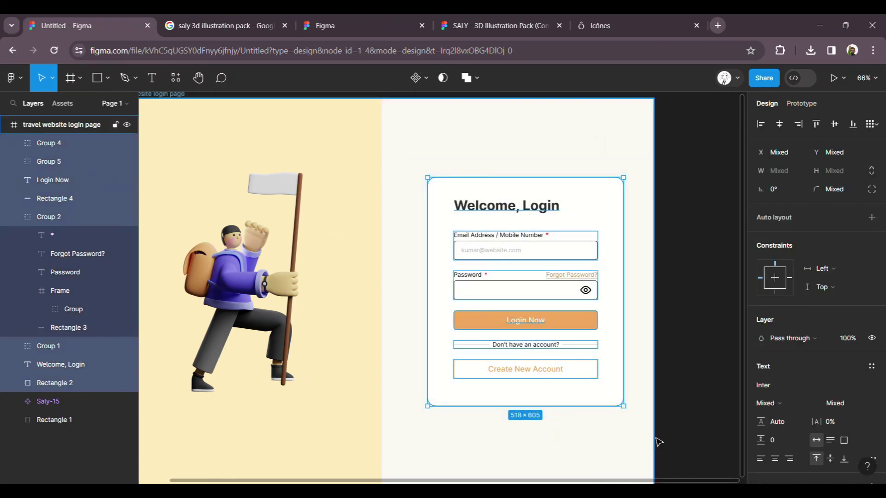
key("ctrl+g")
scroll(609, 306, "down", 3)
left_click(664, 294)
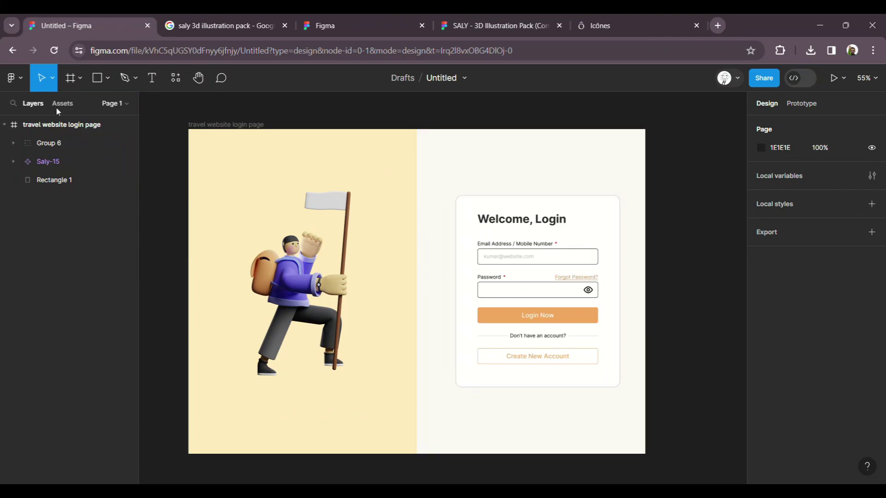
Step: Add a 'Travel Buddy' text caption below the traveler illustration
left_click(153, 82)
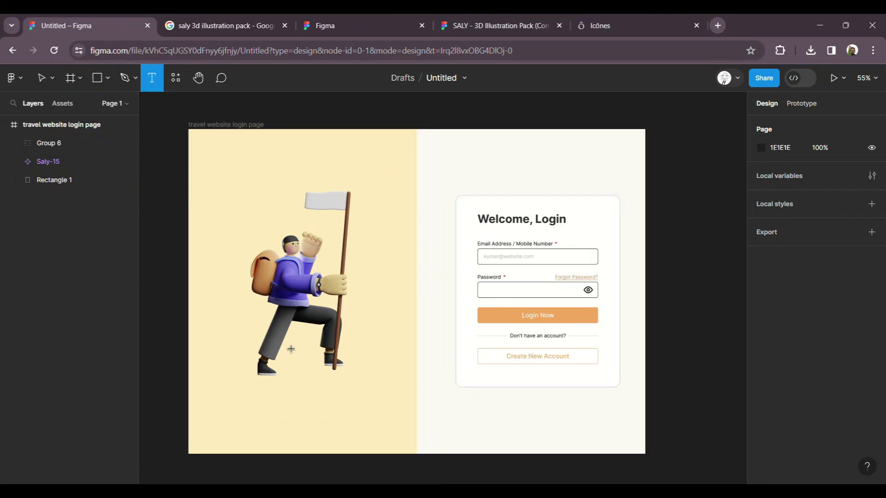
left_click(264, 407)
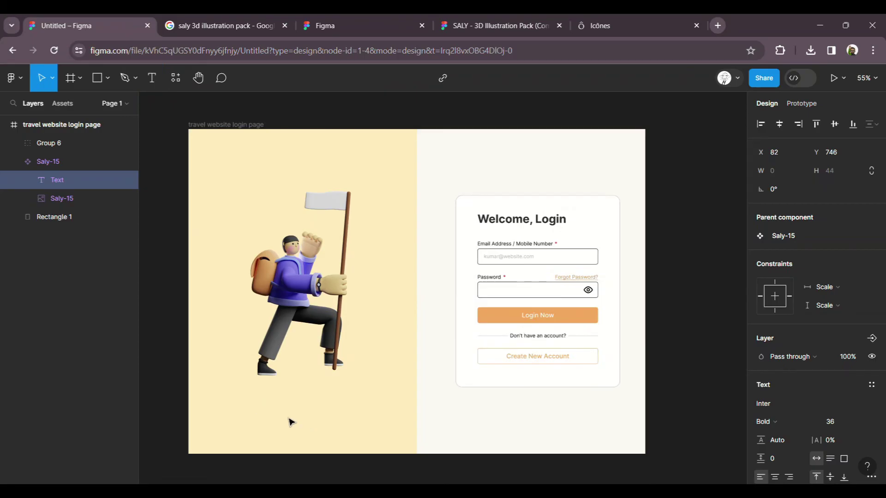
type("Travel Buddy")
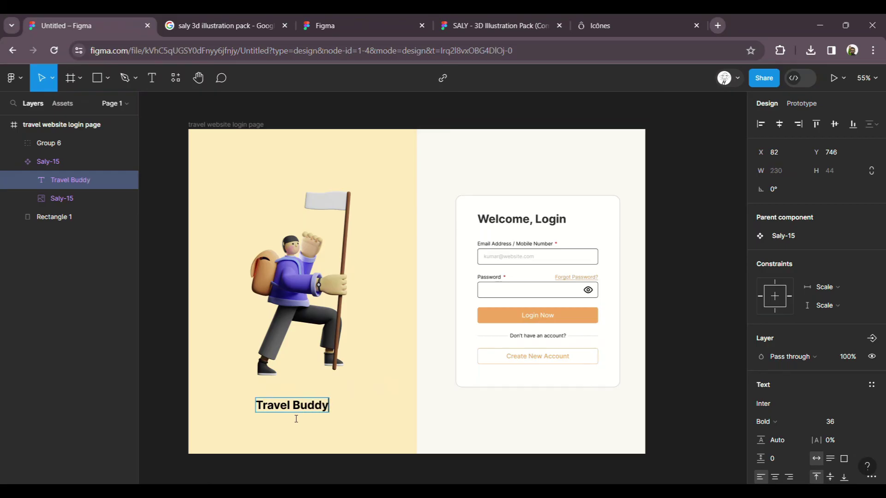
key("Escape")
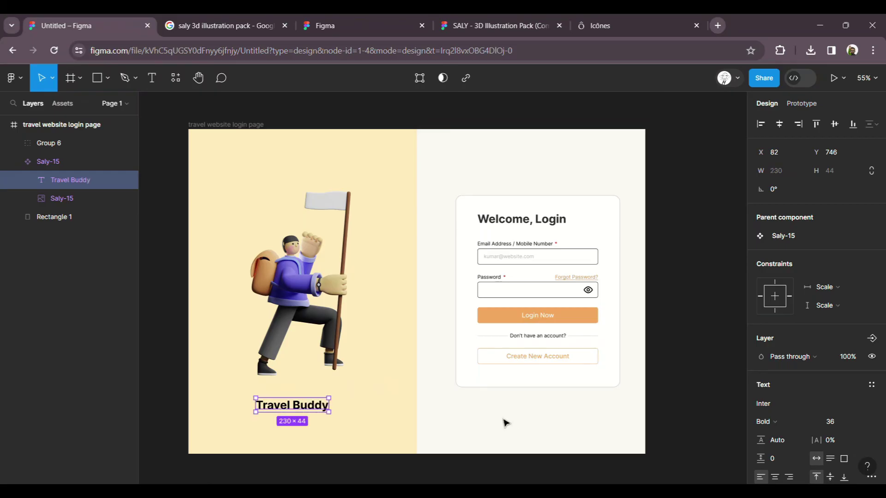
Step: Eyedrop the Login Now button's orange (F1A85E) into the caption's fill
scroll(543, 432, "up", 2)
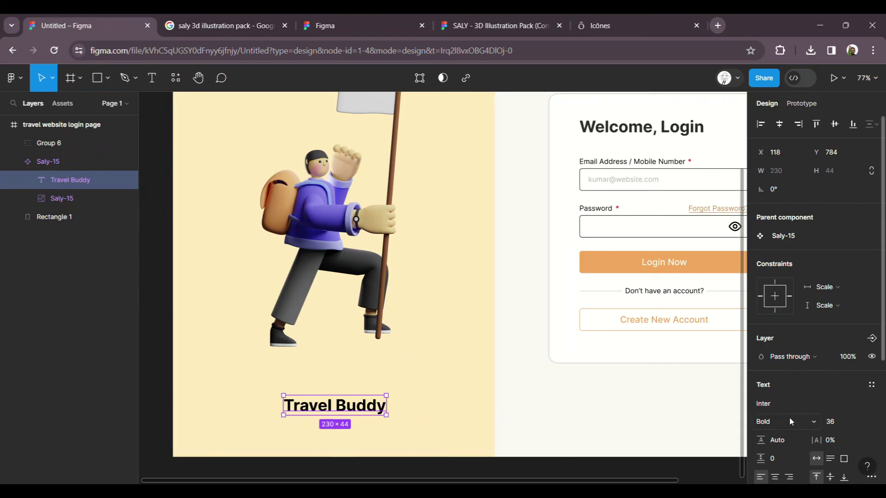
scroll(789, 397, "down", 5)
left_click(761, 369)
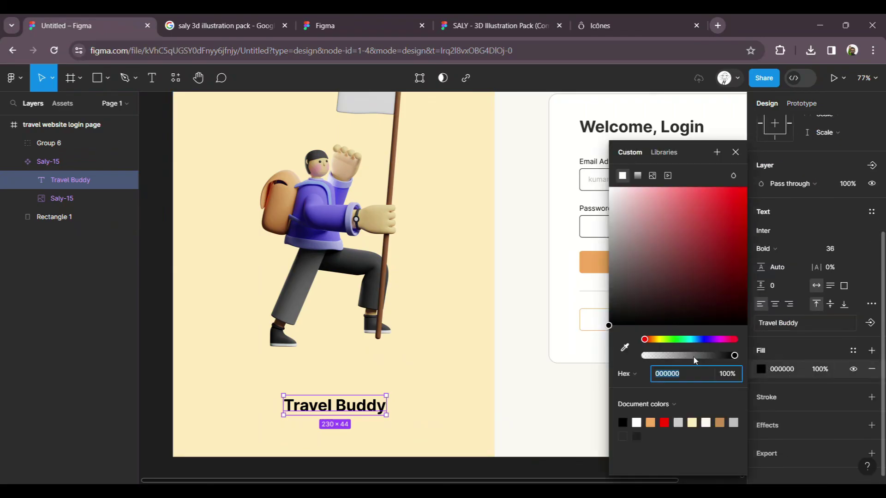
left_click(624, 347)
left_click(600, 274)
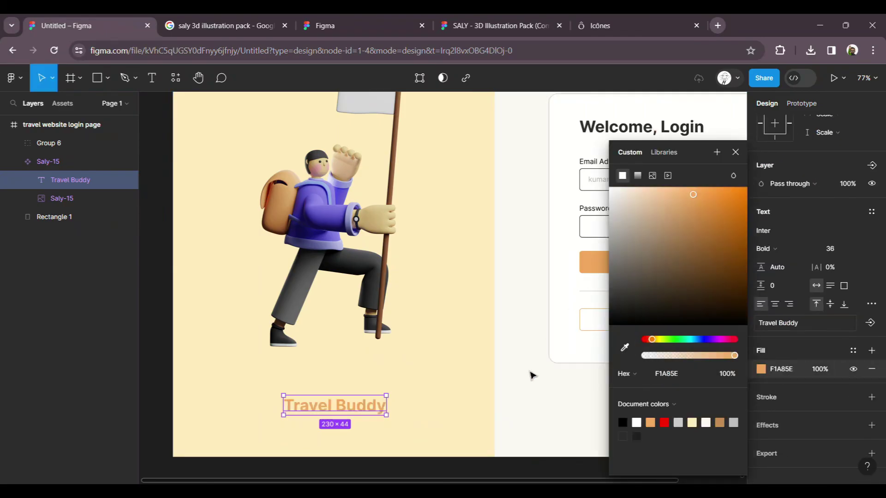
left_click(529, 368)
Step: Centre the illustration and caption group horizontally within the yellow left panel
scroll(359, 368, "down", 4)
left_click(374, 408)
left_click(323, 377, "shift")
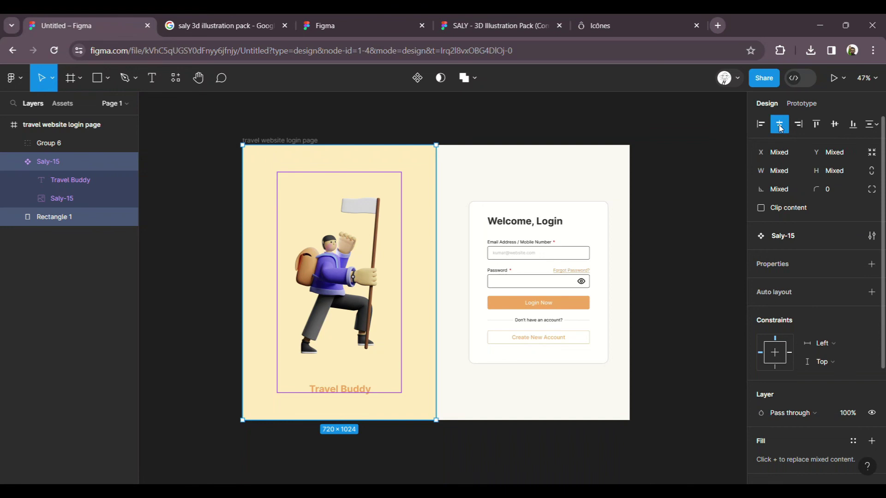
left_click(659, 372)
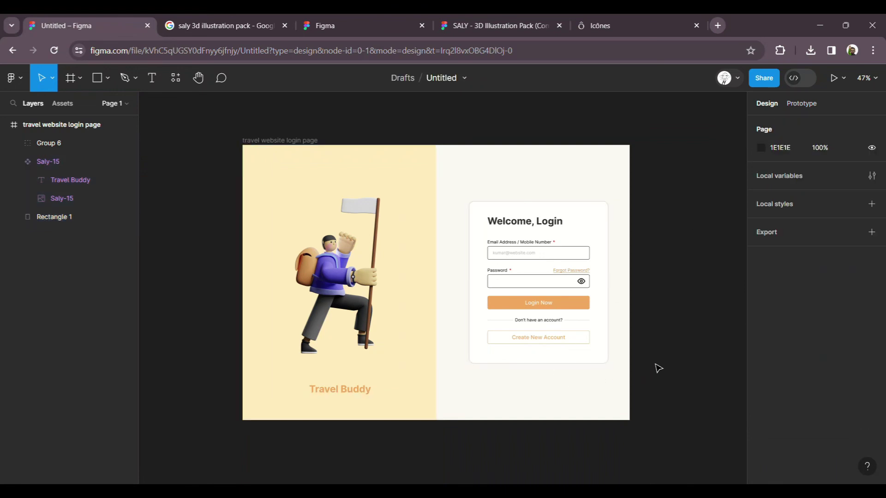